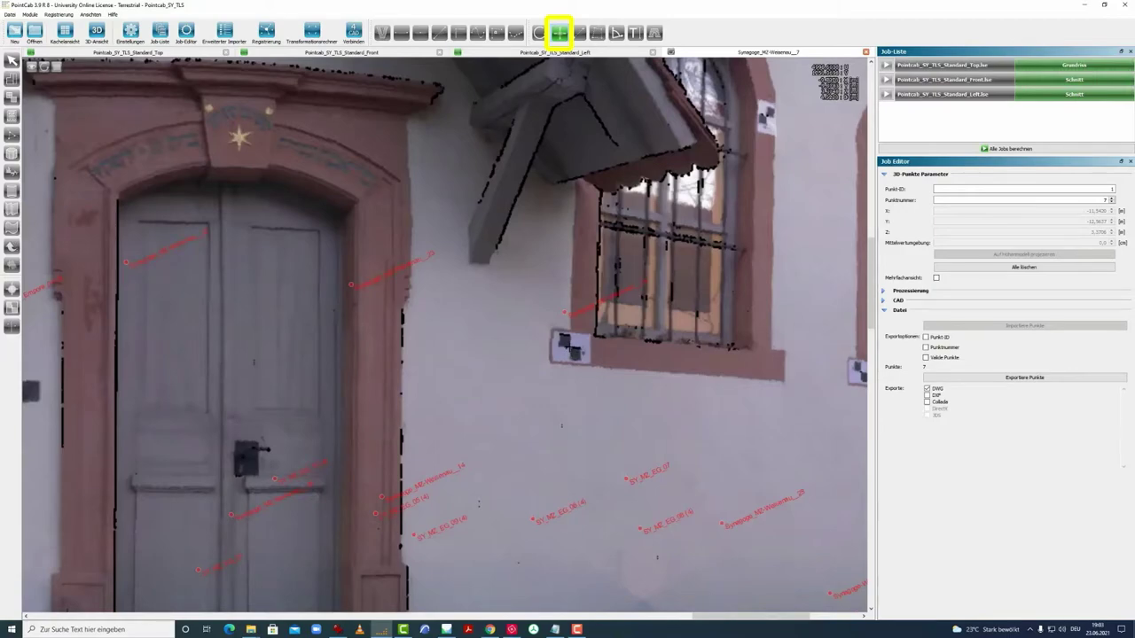
Place 3D points on the checkerboard target at the near window's lower corner and on the one beside the far window's frame.
left_click(569, 353)
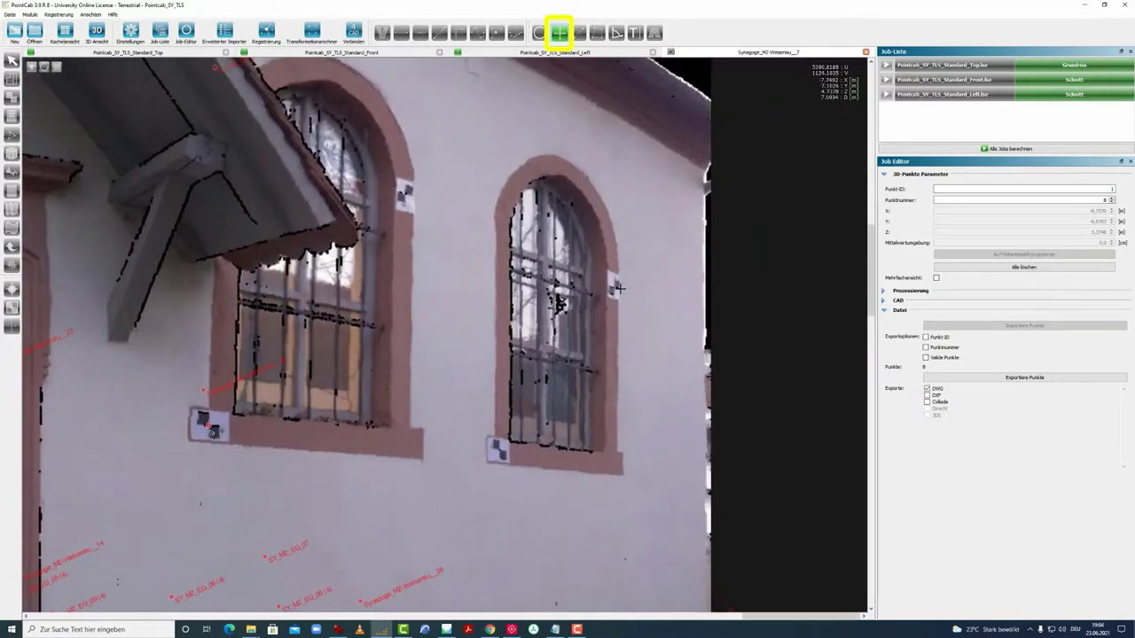
left_click(613, 288)
scroll(631, 291, "down", 5)
scroll(423, 335, "down", 5)
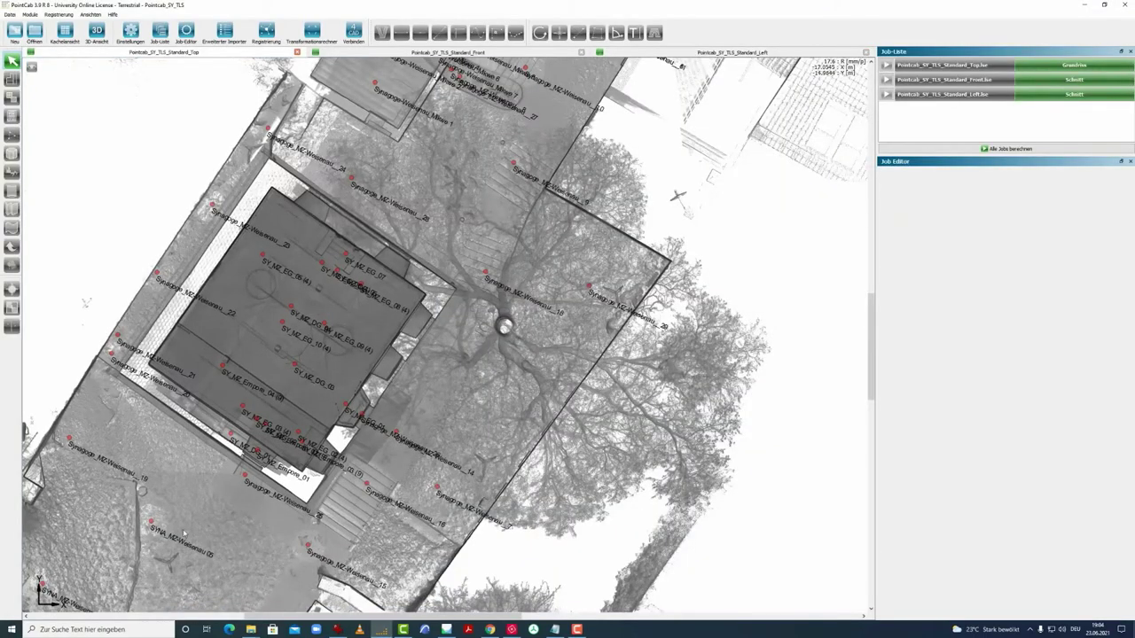
Open the panorama view of scan station SYNA_MZ-Weisenau 05 from the top view.
middle_click_drag(107, 574, 263, 434)
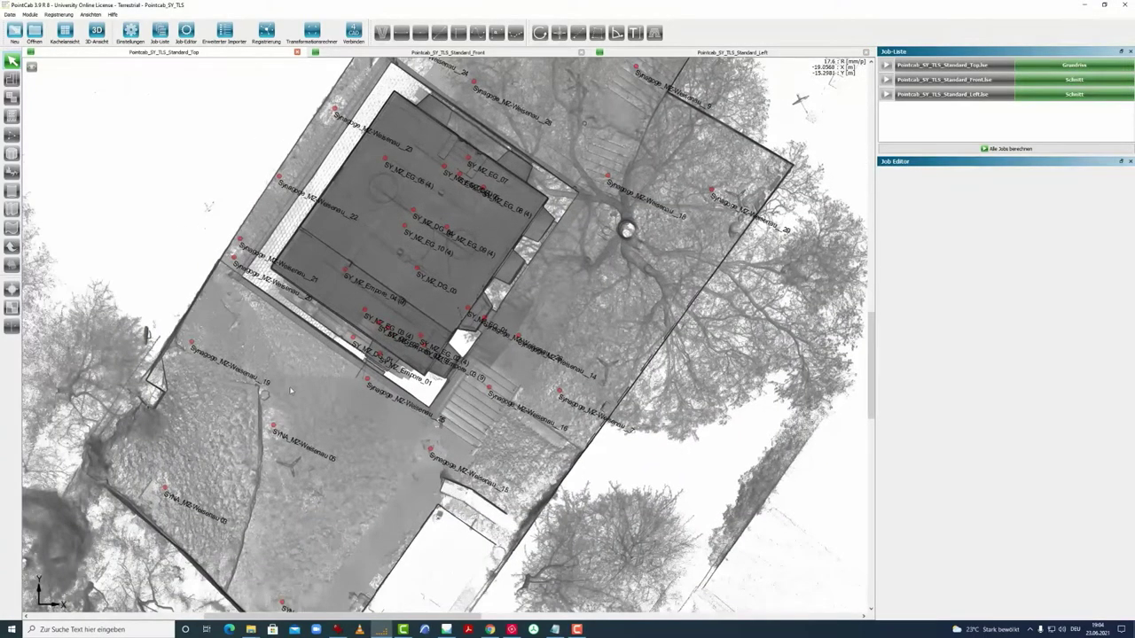
left_click(540, 33)
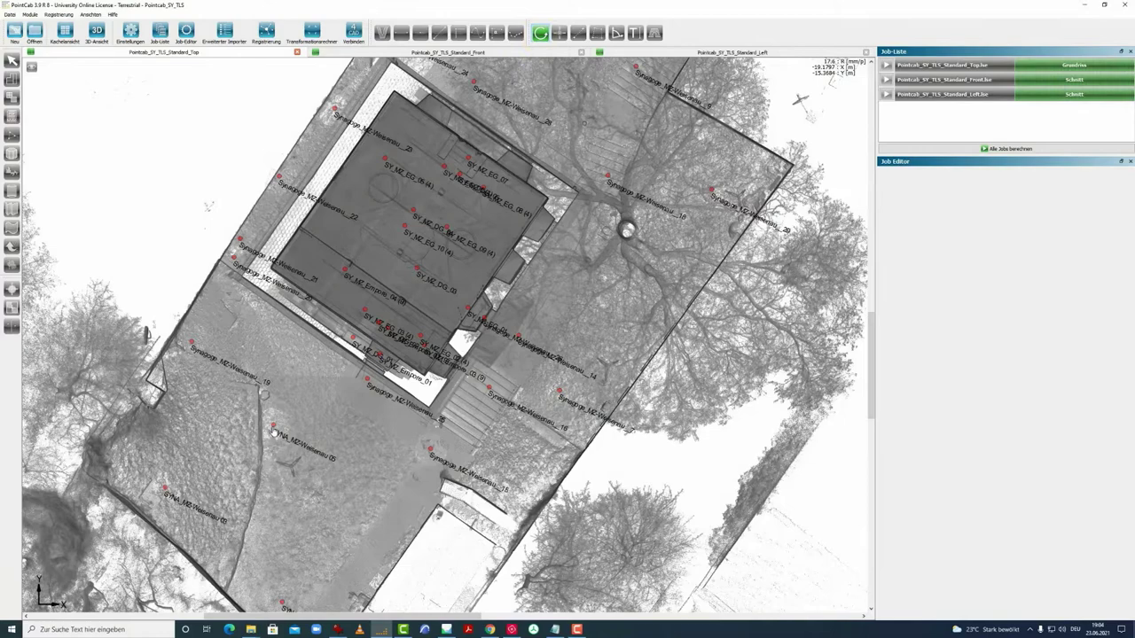
left_click(274, 432)
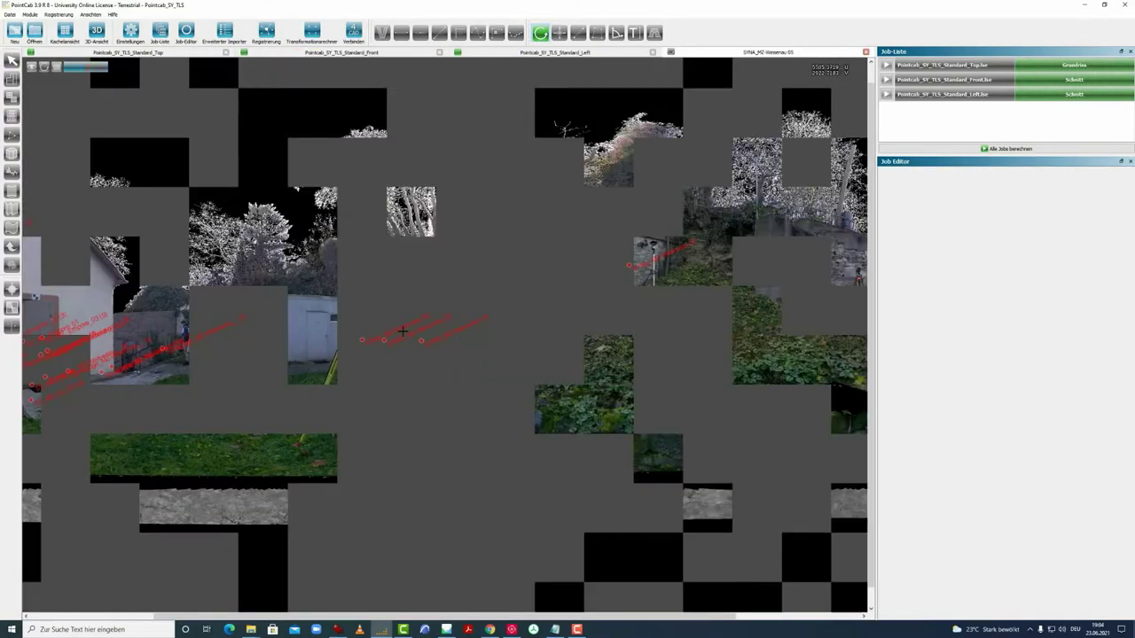
scroll(114, 299, "up", 6)
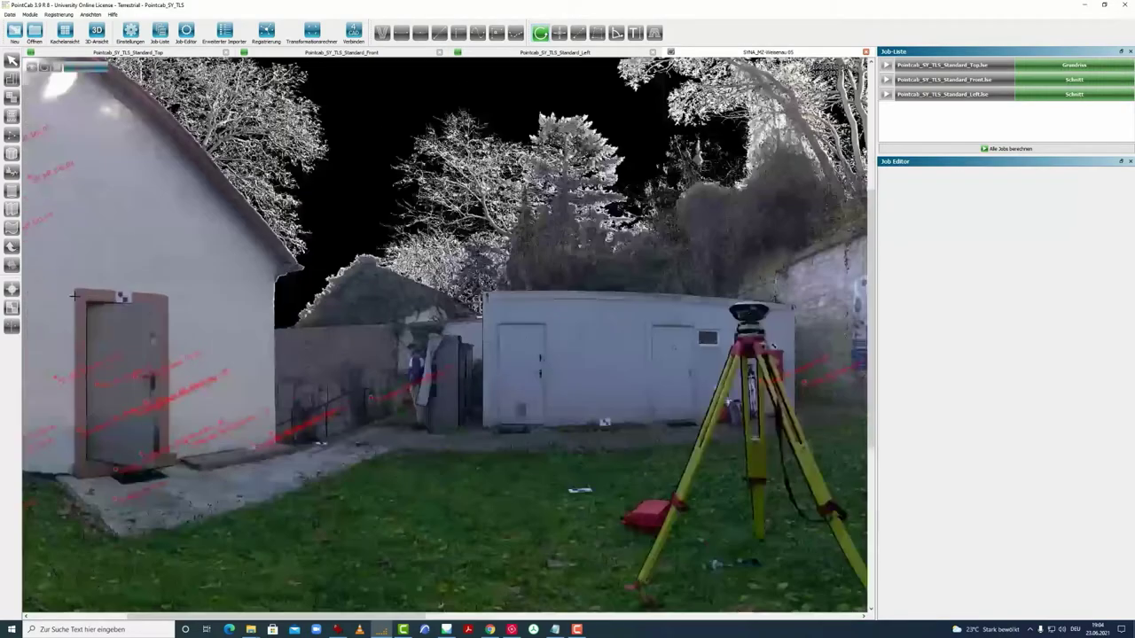
Place a 3D point at the centre of the checkerboard target above the door and close the scan view.
middle_click_drag(115, 290, 368, 213)
scroll(346, 299, "down", 2)
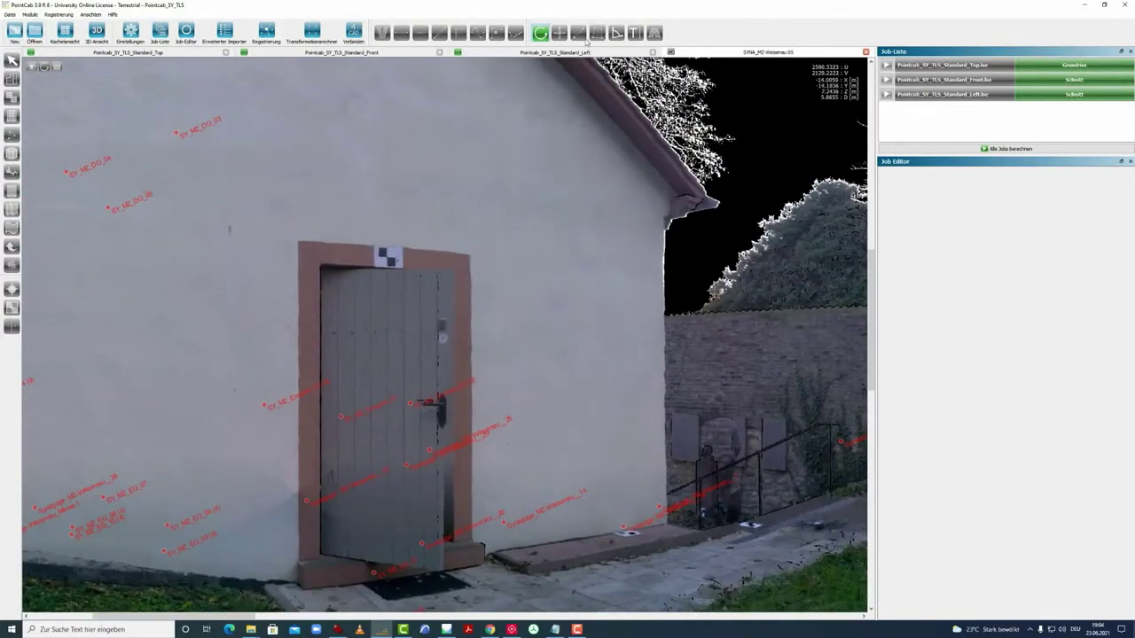
left_click(561, 34)
left_click(561, 33)
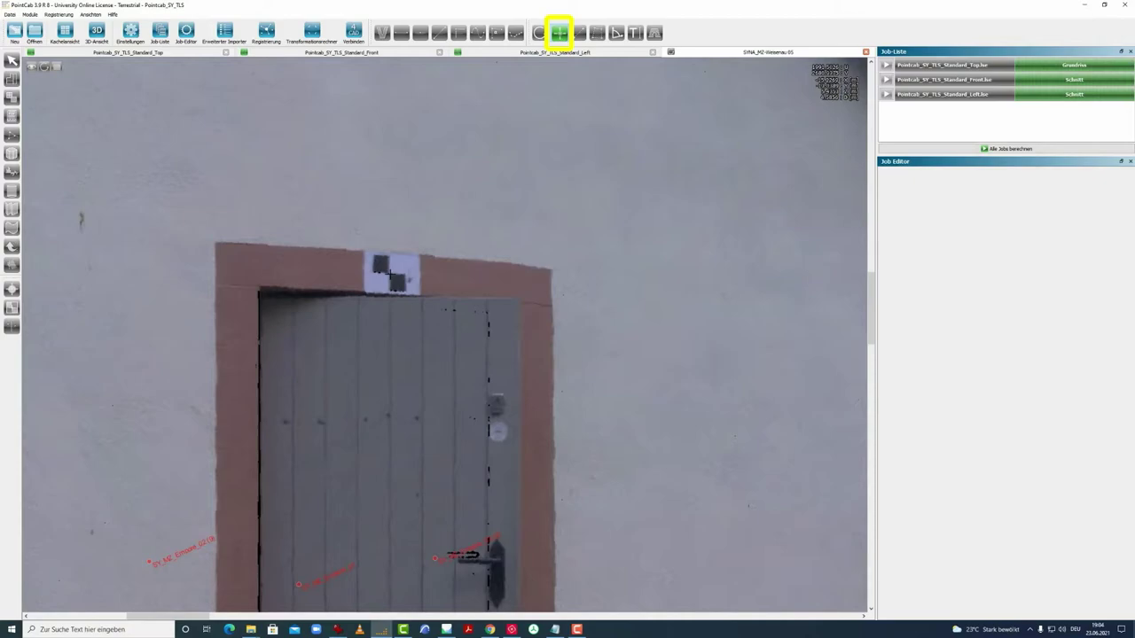
left_click(390, 273)
scroll(433, 289, "down", 5)
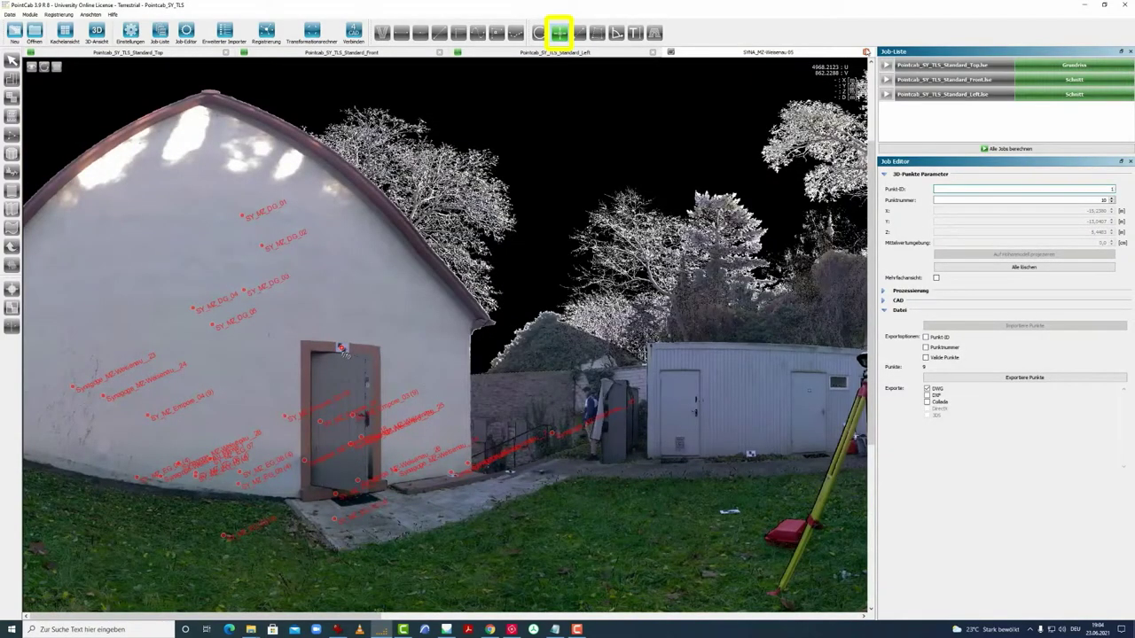
left_click(867, 53)
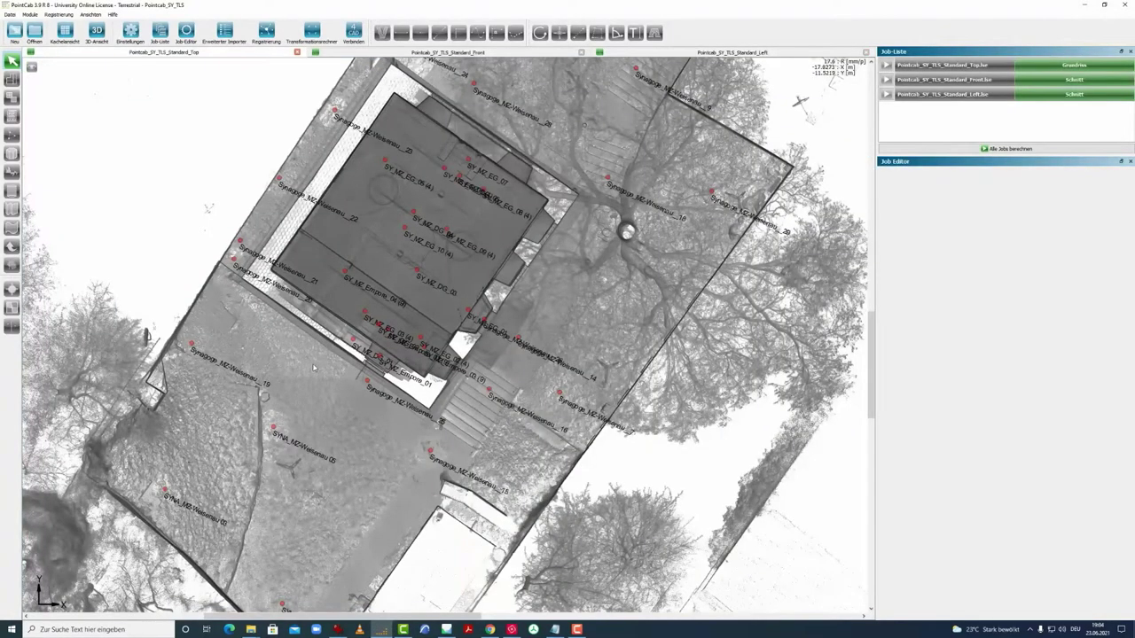
middle_click_drag(508, 277, 498, 319)
scroll(499, 320, "up", 1)
scroll(444, 364, "down", 1)
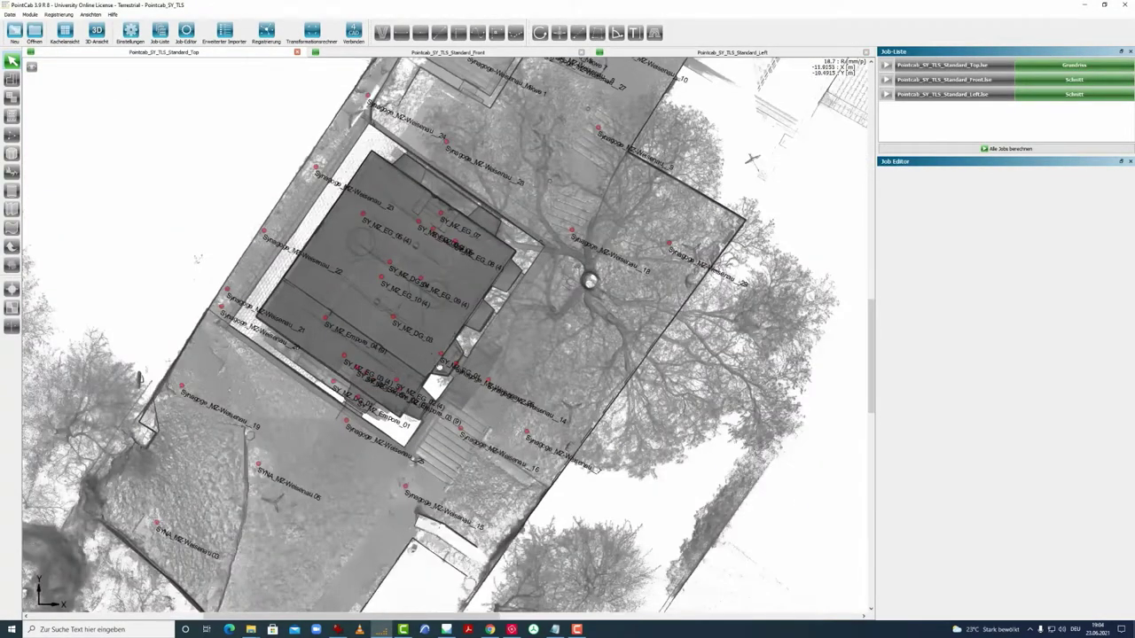
middle_click_drag(440, 366, 473, 394)
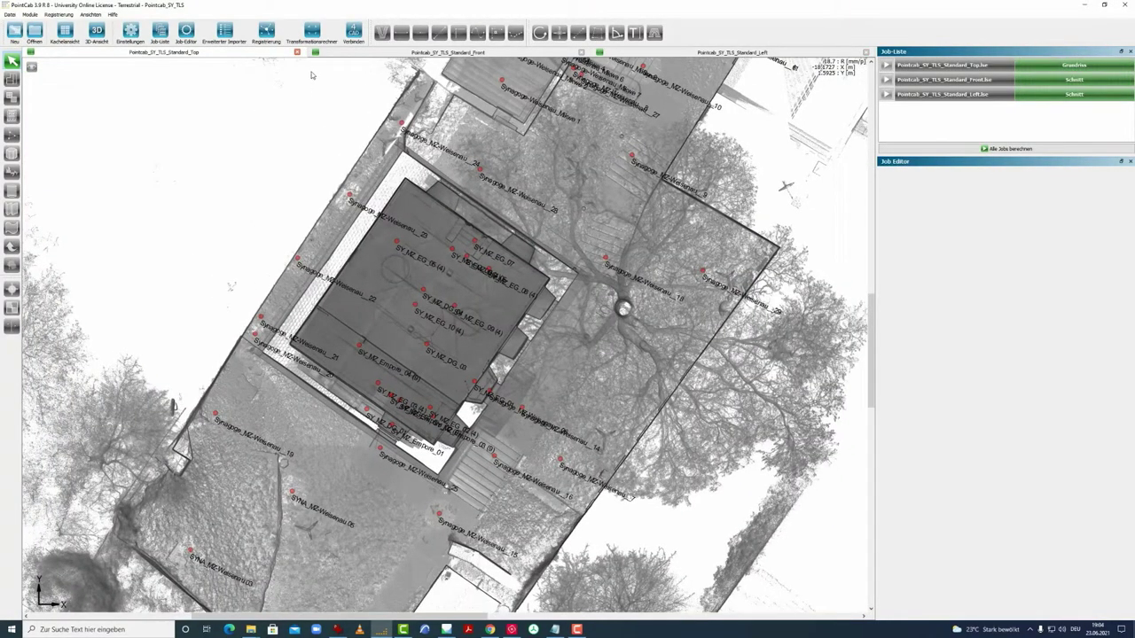
Import the control point file Passpunkte_fuer_Agisoft from the Doku folder into the transformation calculator's reference system.
left_click(312, 32)
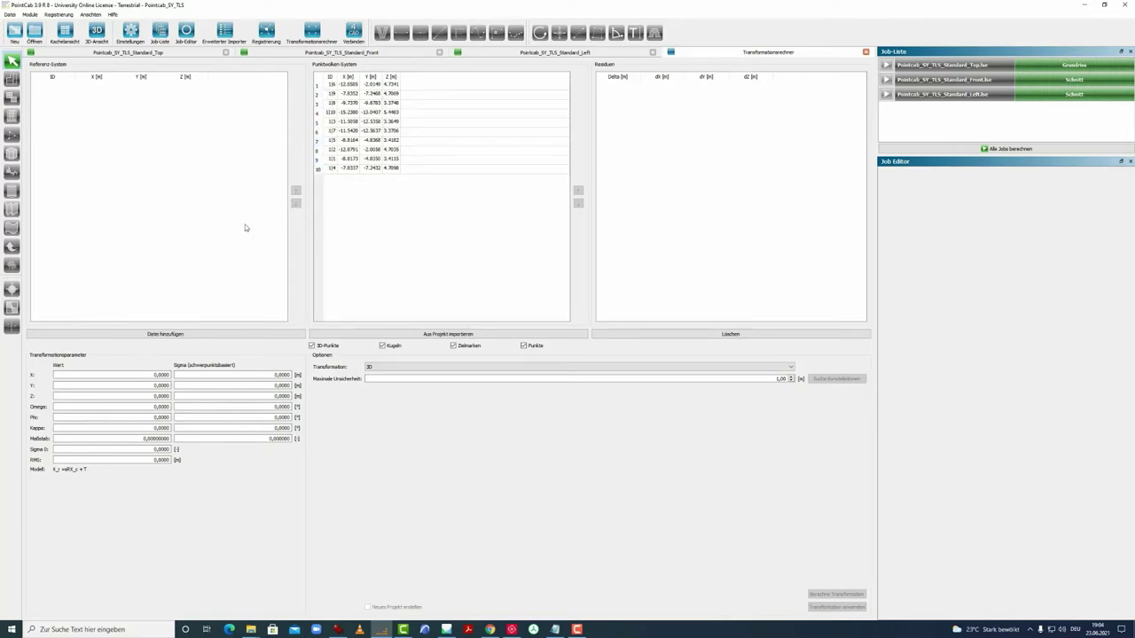
left_click(151, 337)
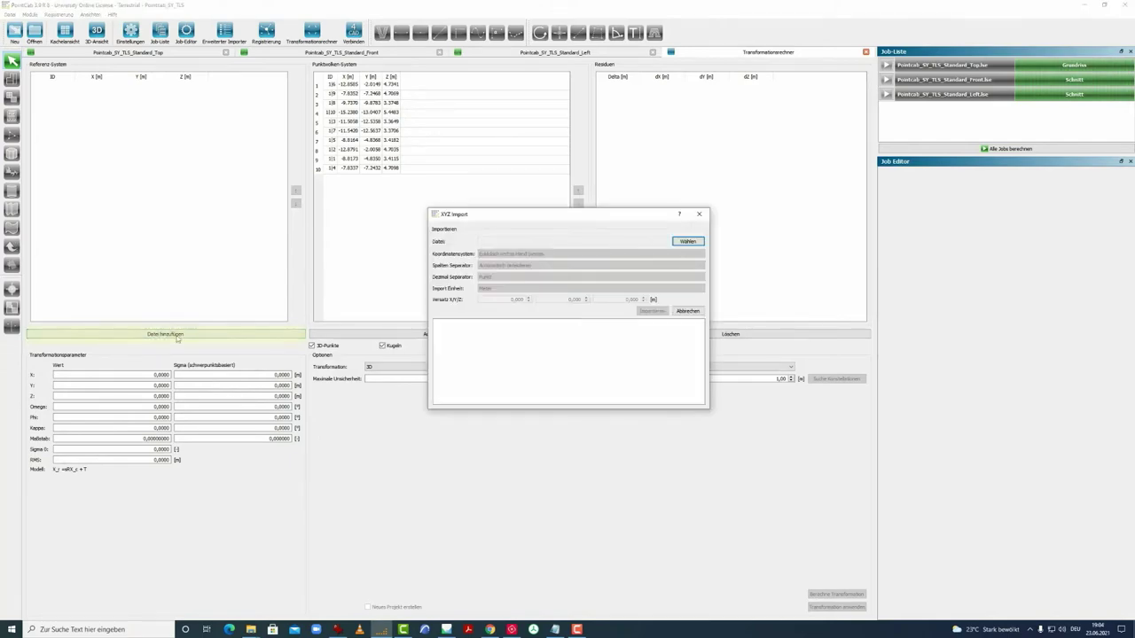
left_click(688, 242)
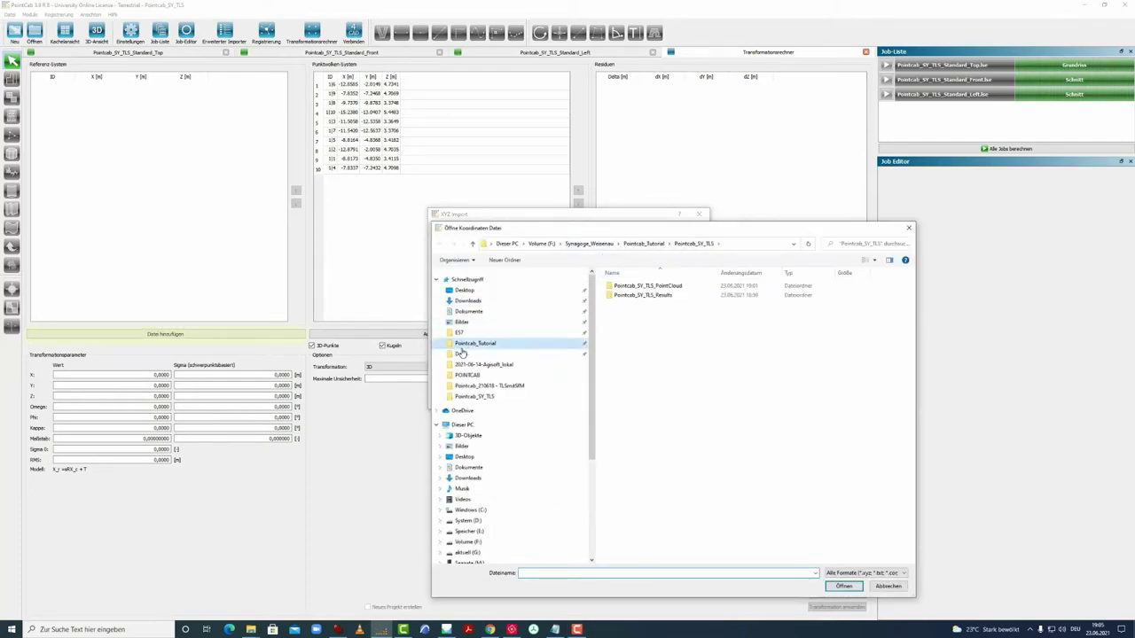
left_click(461, 353)
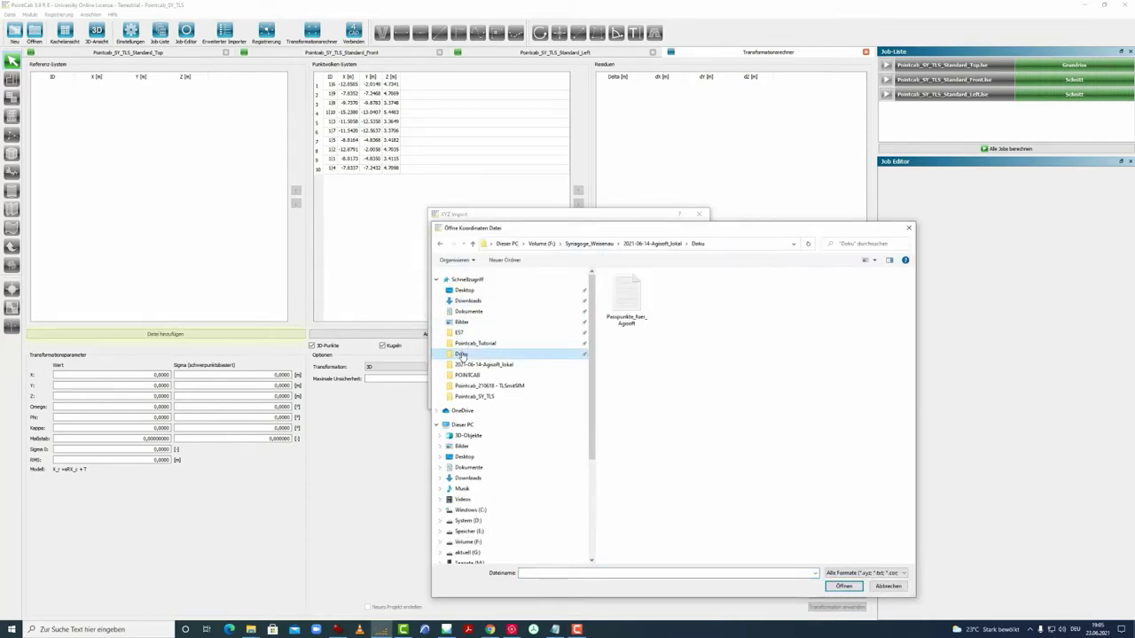
left_click(630, 299)
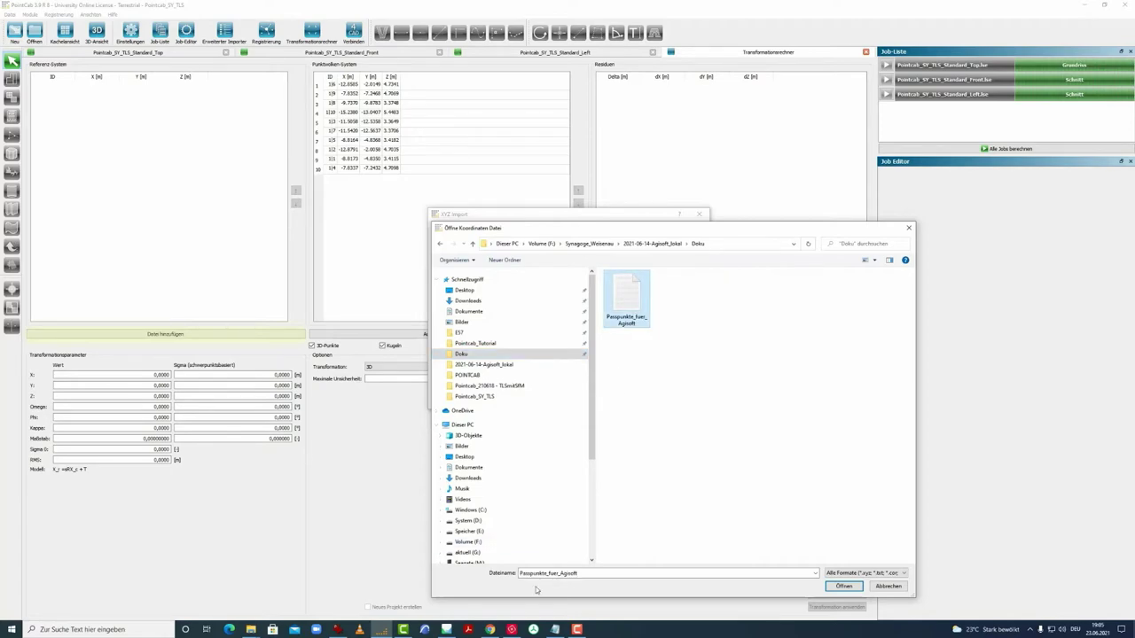
left_click(843, 586)
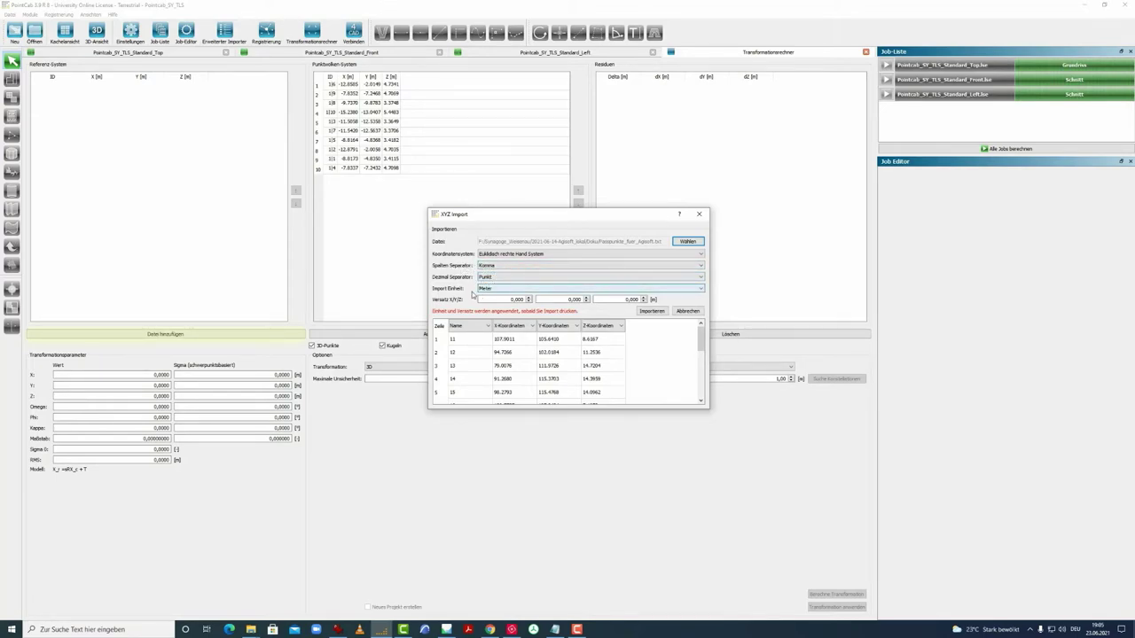
left_click_drag(708, 407, 671, 566)
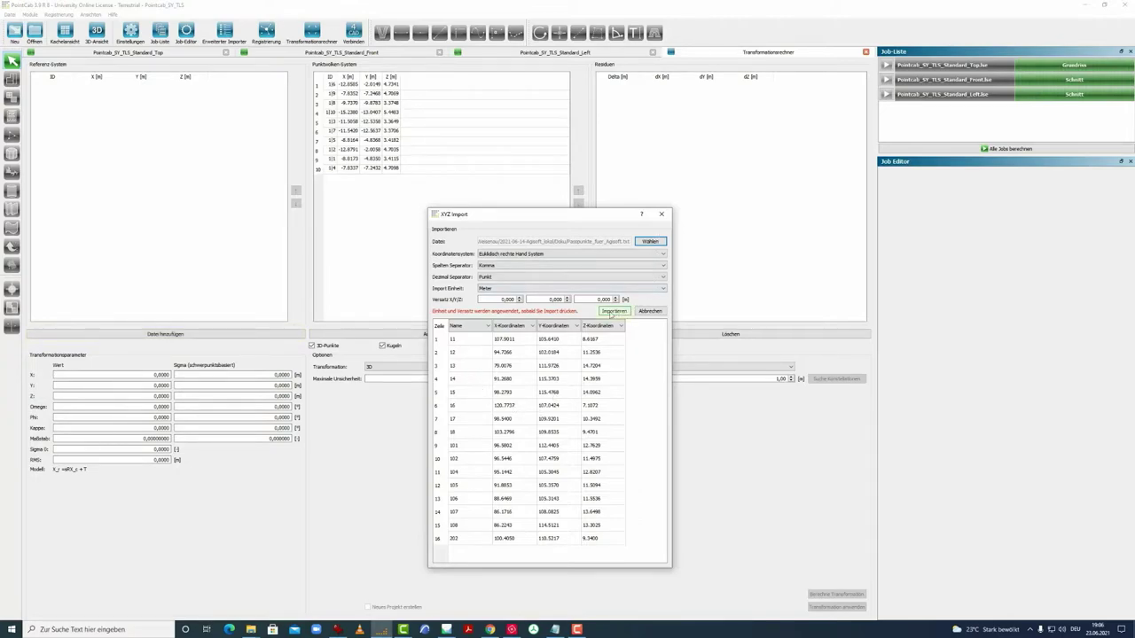
left_click(611, 313)
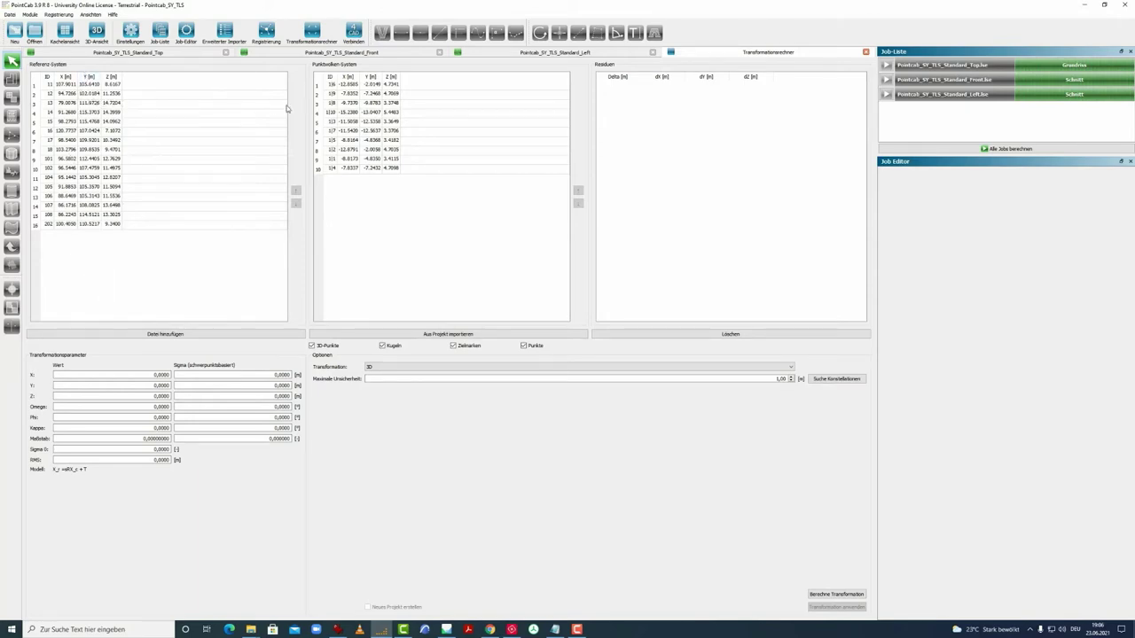
Search for matching point constellations with the 3D transformation and a maximum uncertainty of 1.00 m.
left_click(370, 367)
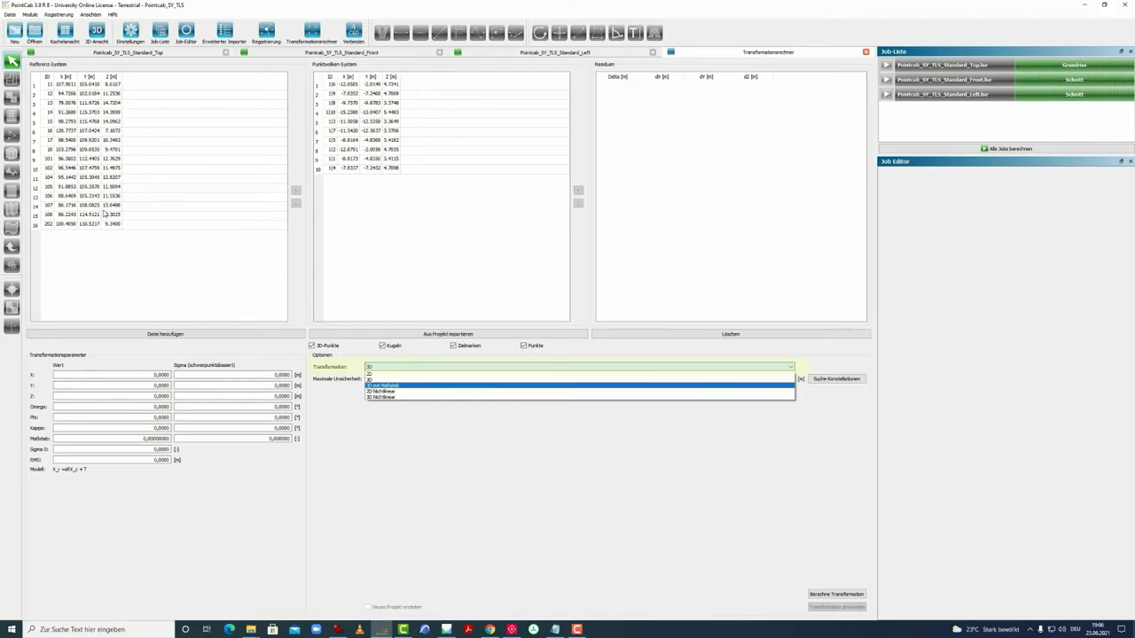
left_click(344, 391)
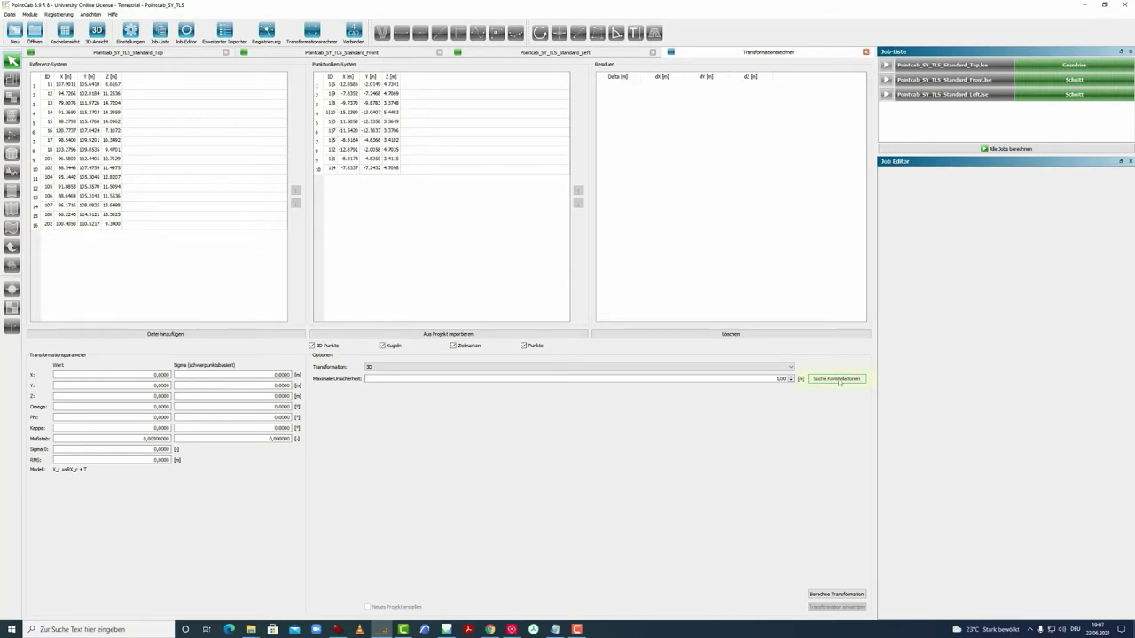
left_click(838, 381)
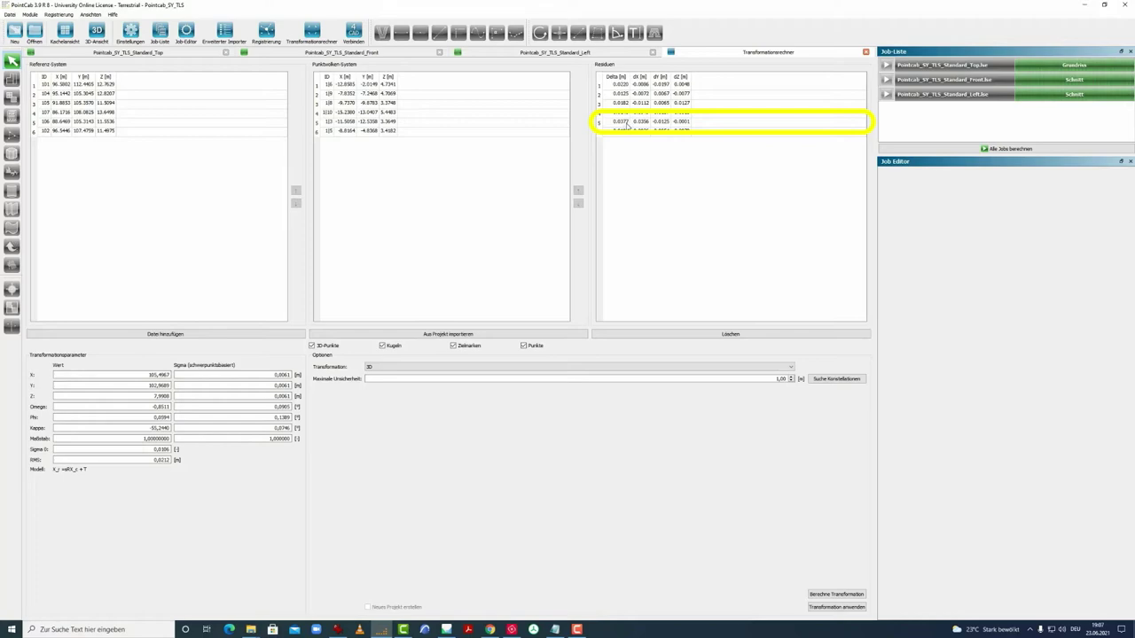
Delete the point cloud points 1|3 and 1|6, which have the largest residuals, from the transformation.
left_click(620, 123)
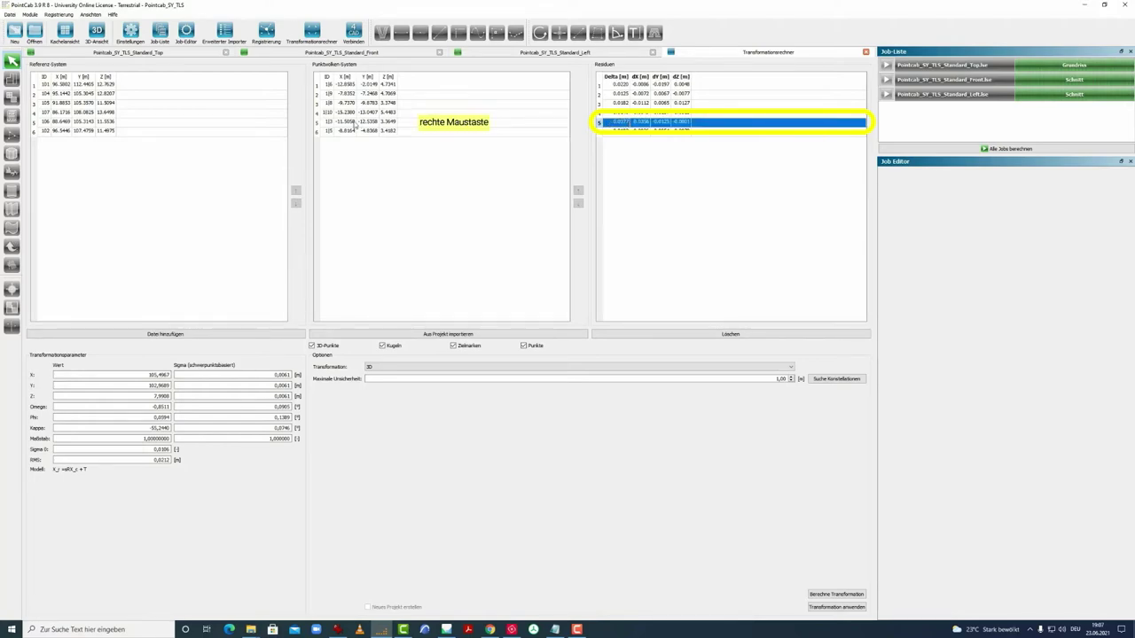
right_click(351, 123)
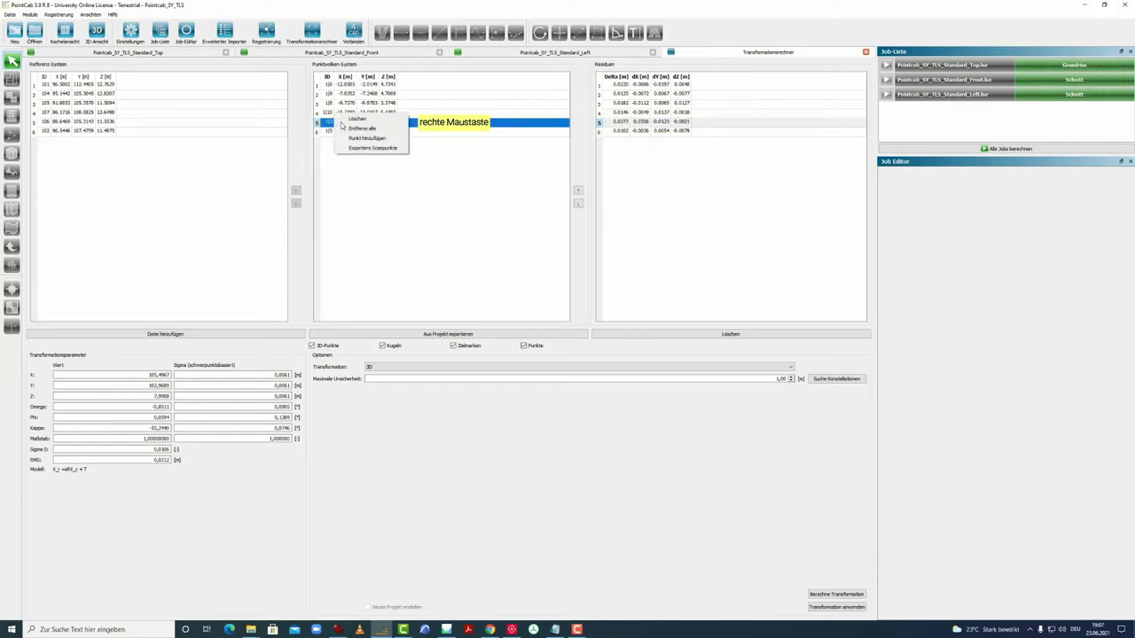
left_click(357, 119)
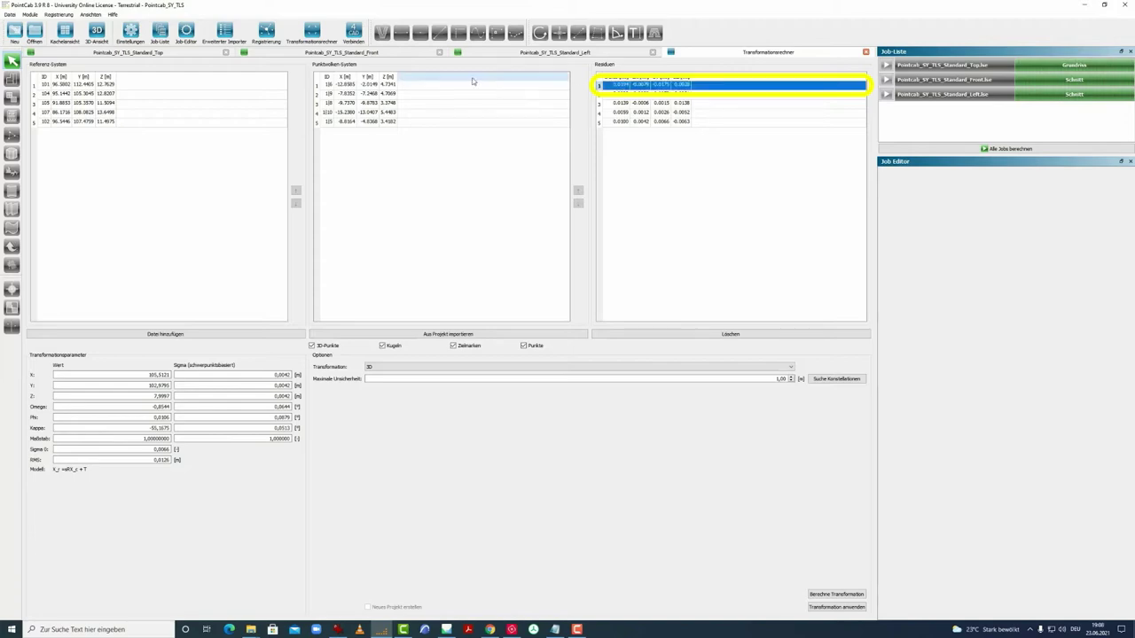
right_click(335, 79)
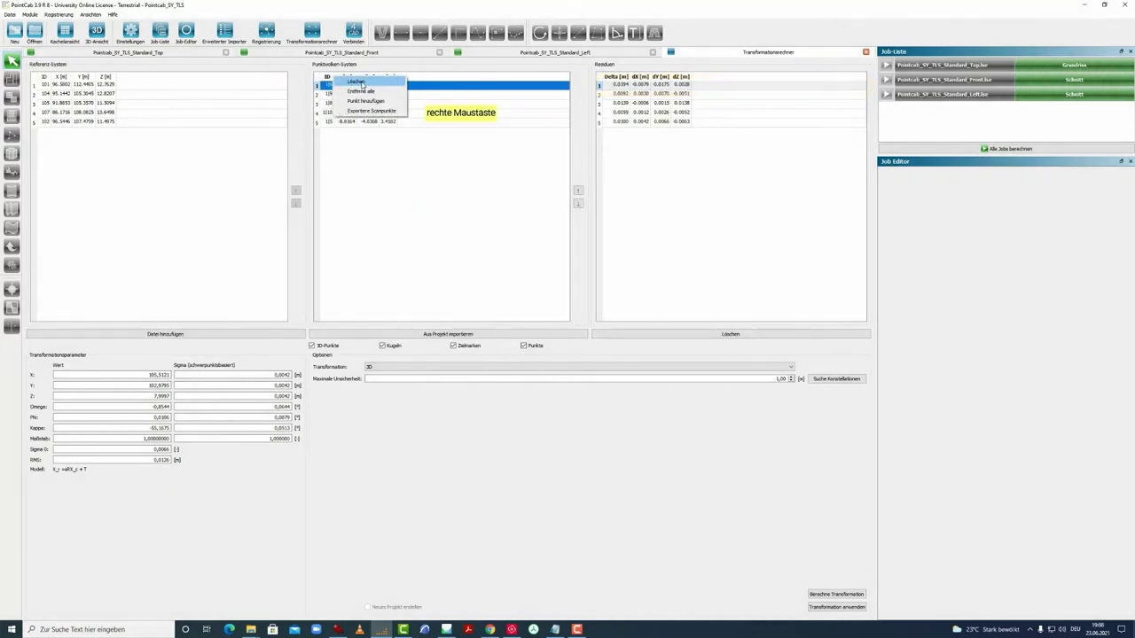
left_click(357, 82)
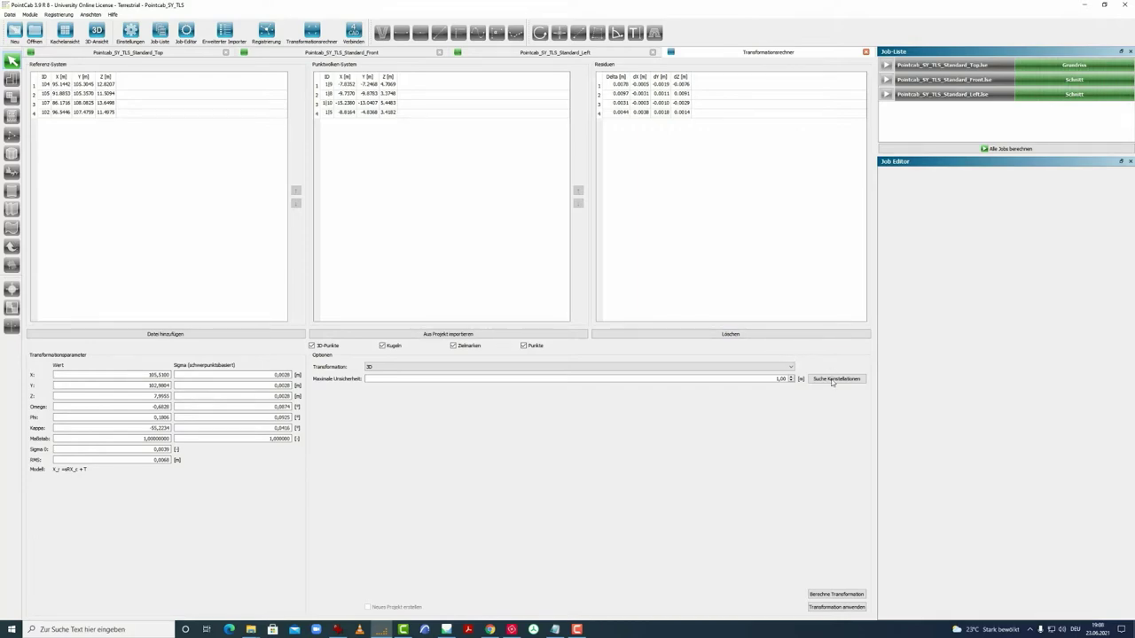
Apply the transformation to the scan project, accepting the loss of all job definitions, and calculate all standard view jobs.
left_click(837, 608)
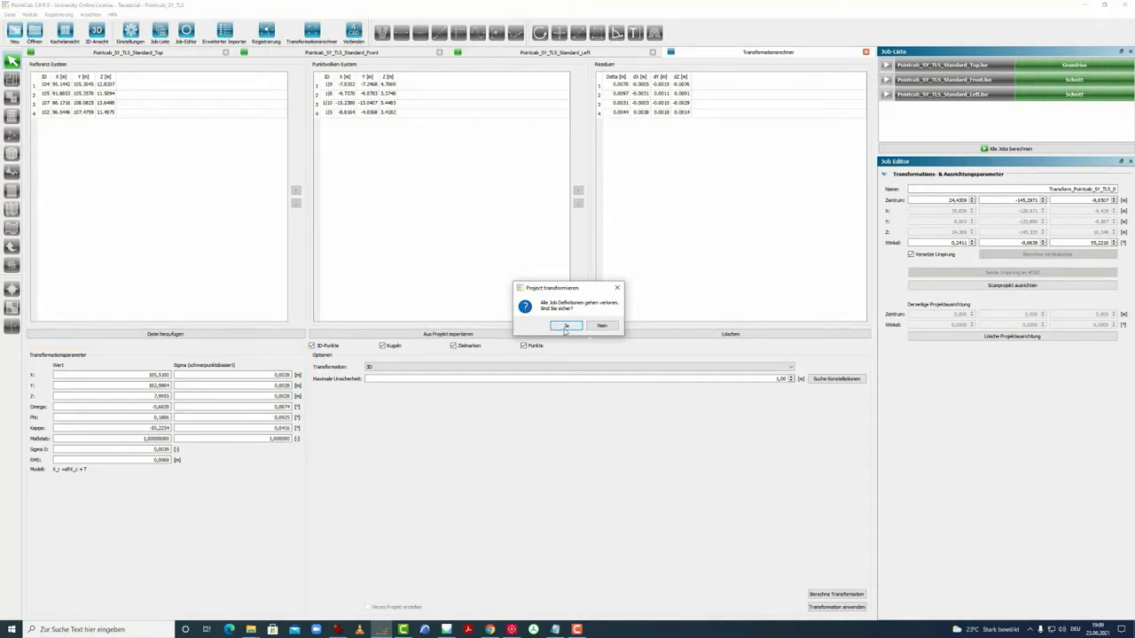
left_click(564, 327)
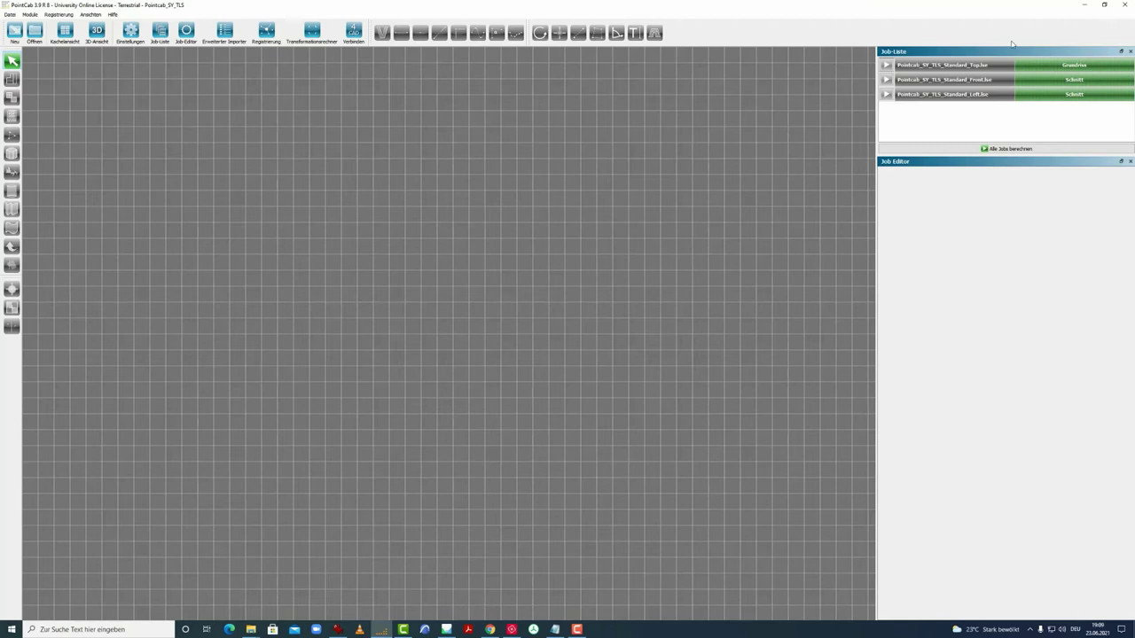
left_click(991, 149)
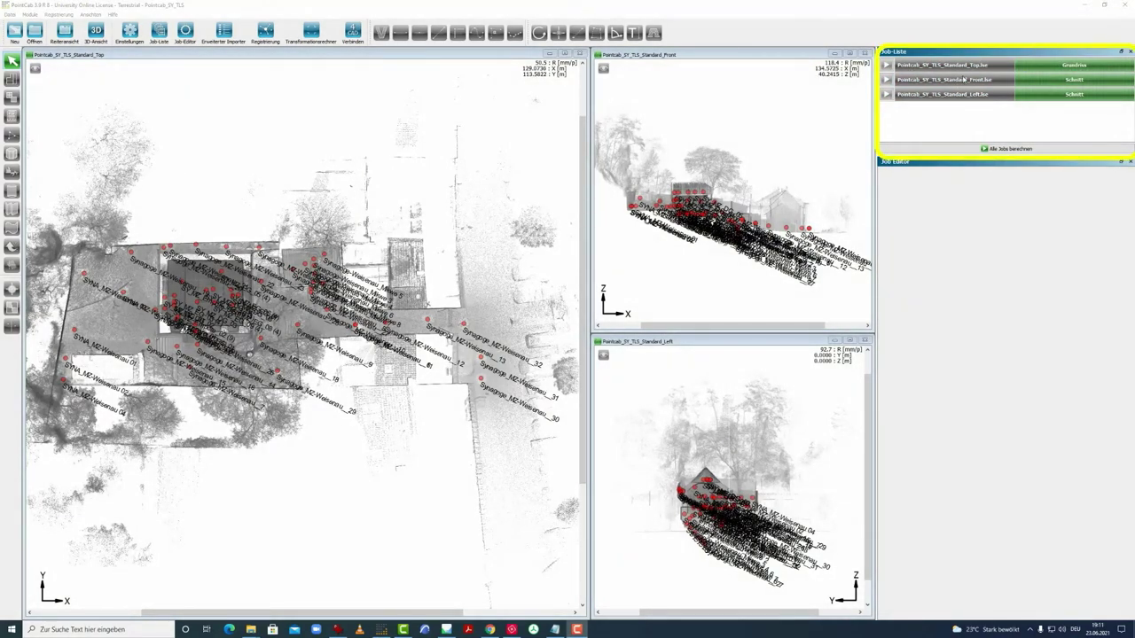
Examine the orientation of the transformed site and its scan stations in the top view.
middle_click_drag(252, 298, 276, 326)
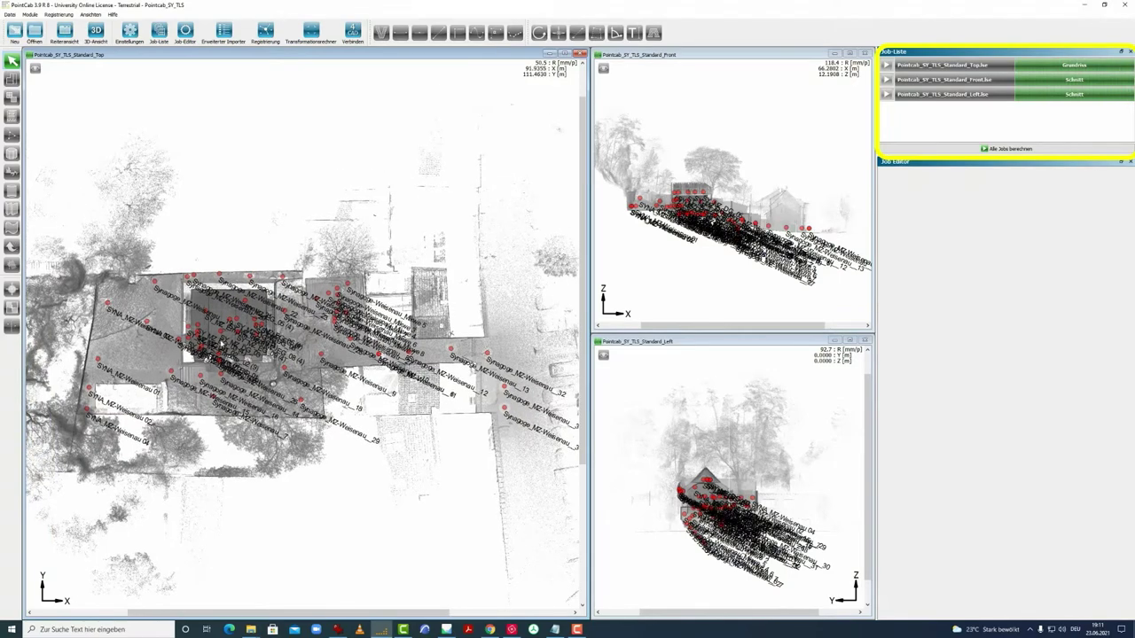
scroll(244, 314, "up", 3)
scroll(199, 225, "down", 2)
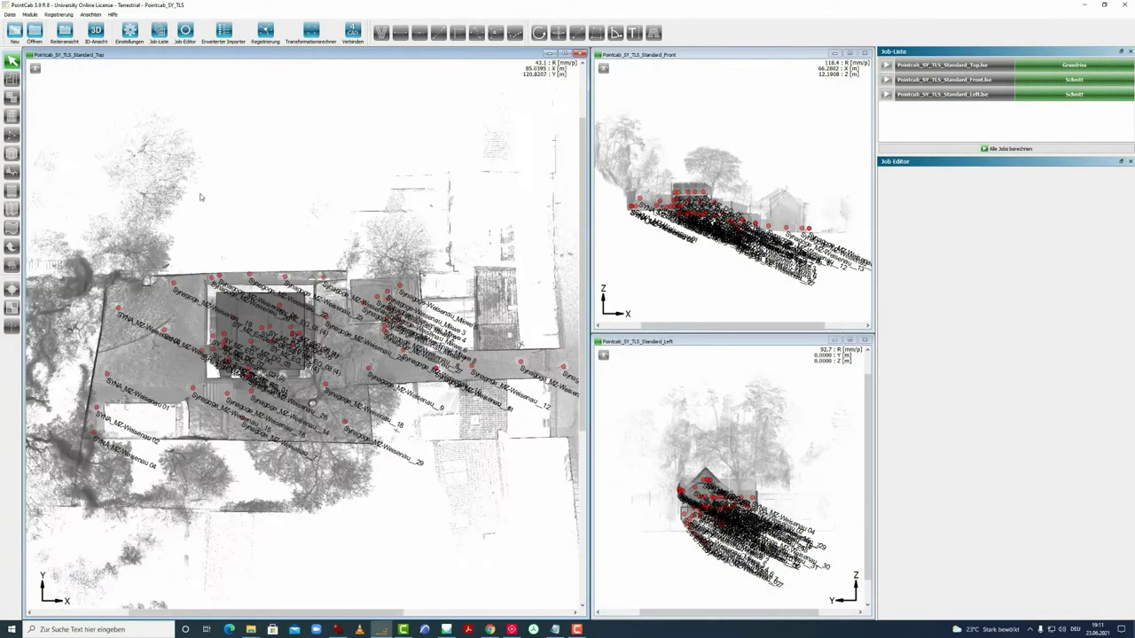
left_click_drag(291, 317, 253, 327)
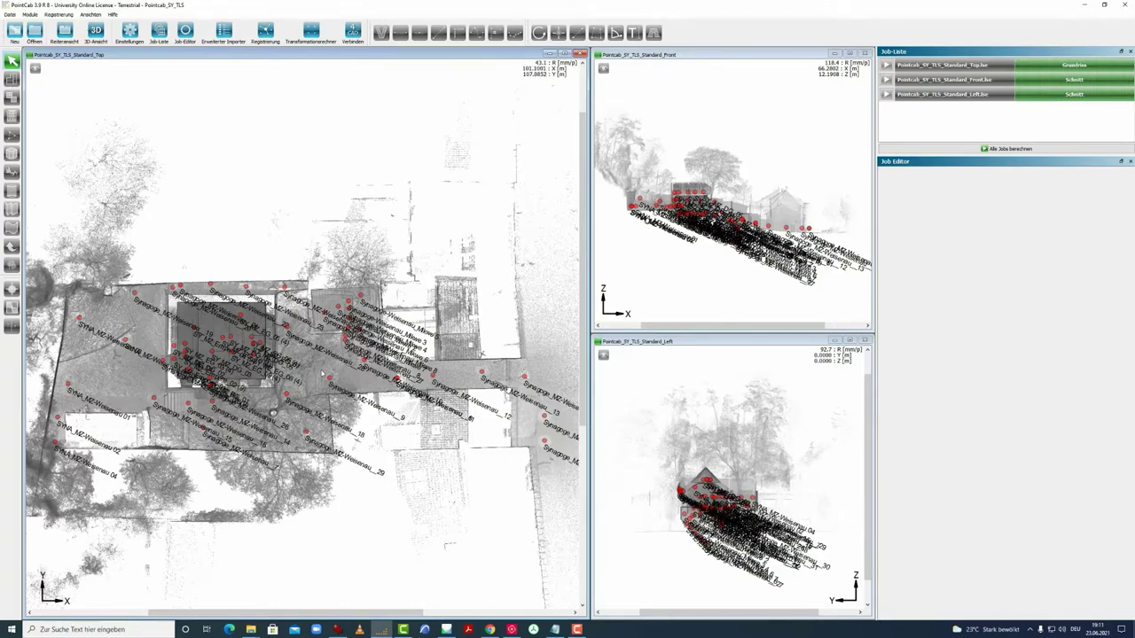
scroll(297, 371, "up", 3)
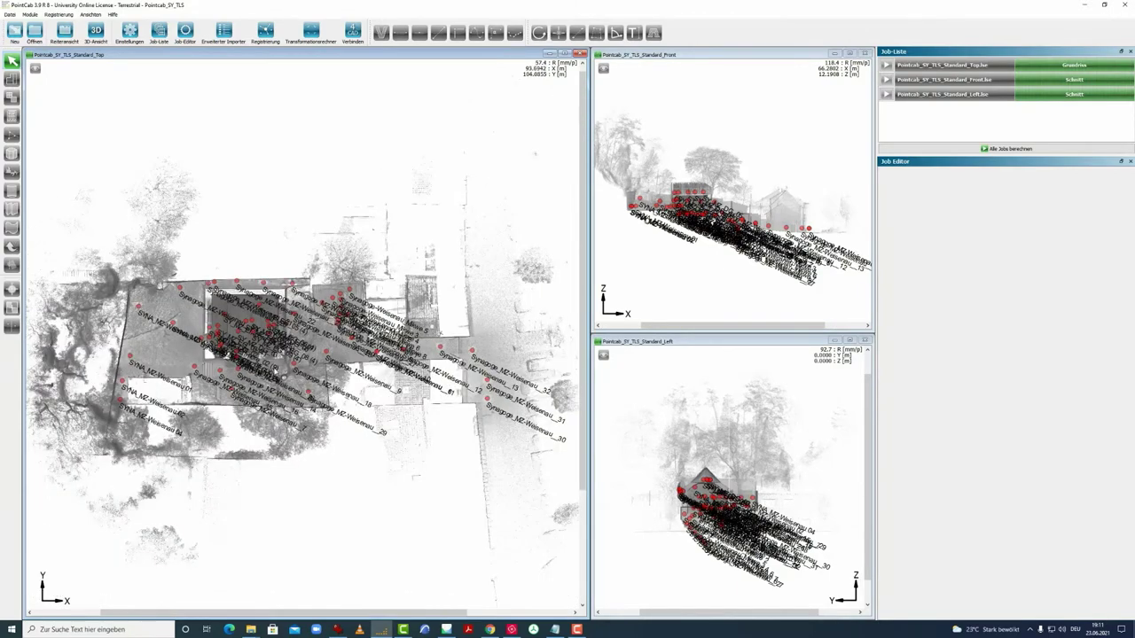
Draw a distance line about 32 m long in the top view from the tripod beneath the tree east of the synagogue to the street parking-area tripod.
scroll(298, 373, "up", 4)
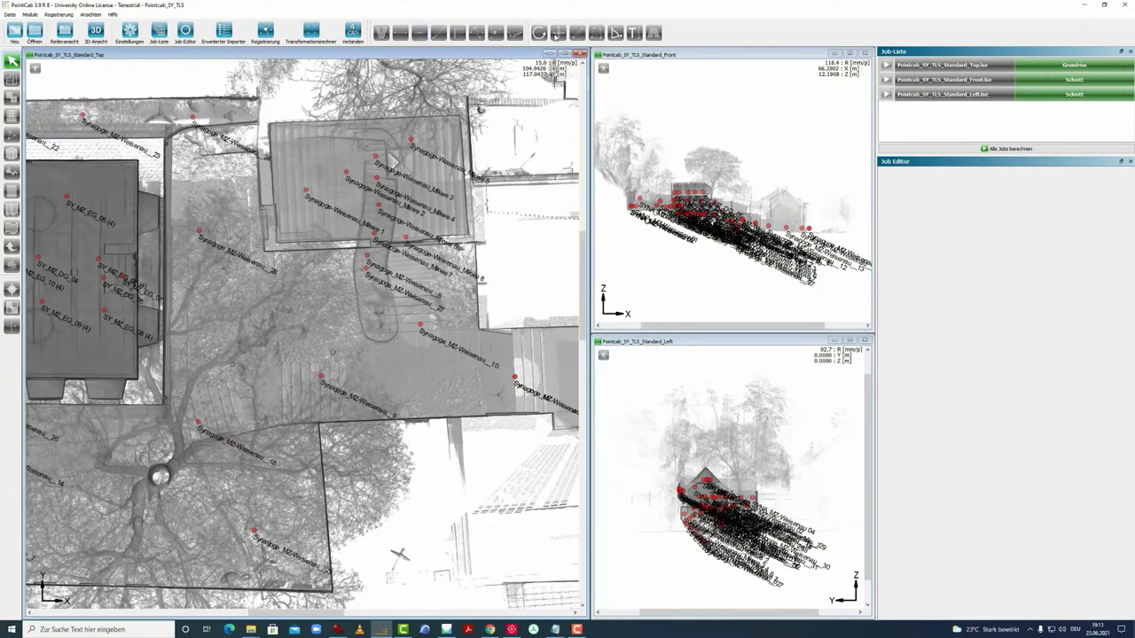
left_click(578, 33)
scroll(282, 373, "up", 2)
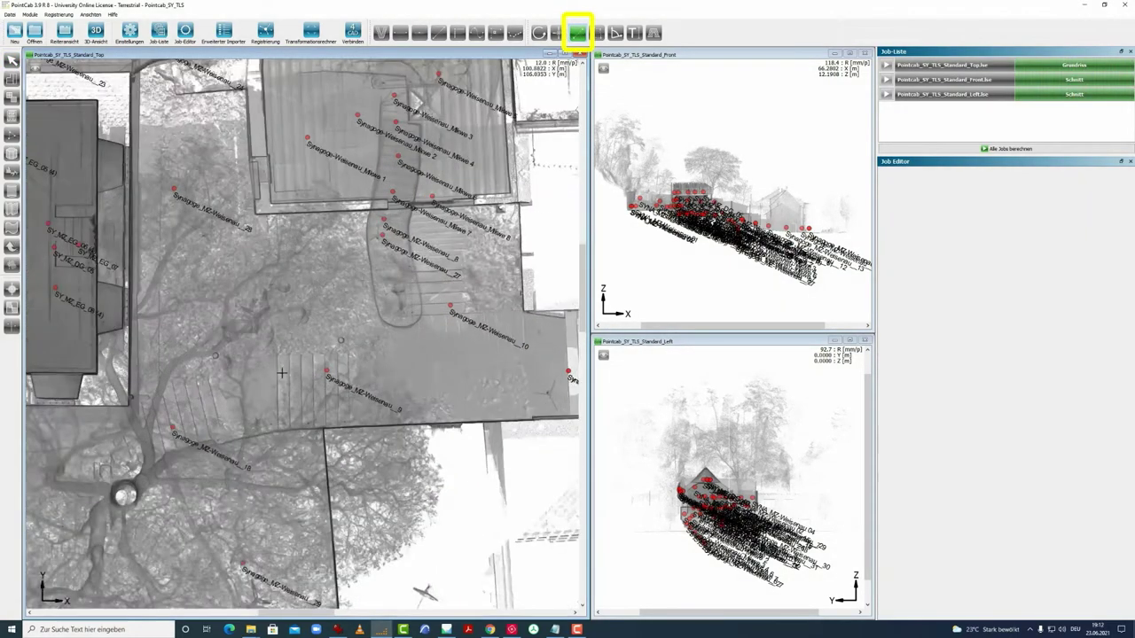
scroll(282, 374, "up", 2)
scroll(253, 297, "up", 3)
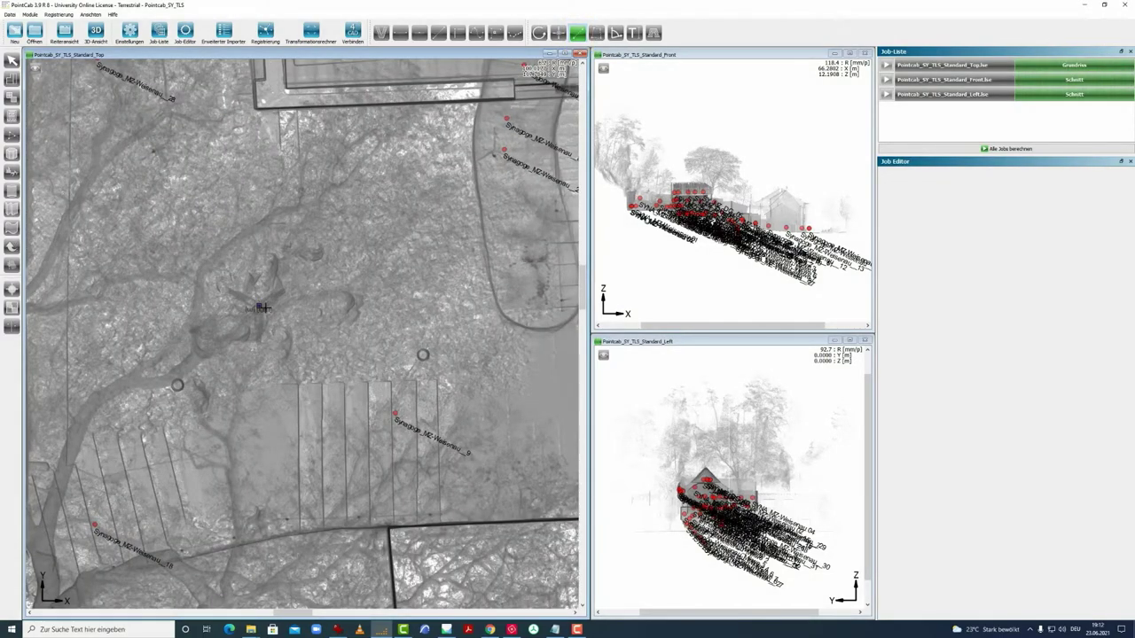
scroll(365, 341, "up", 3)
scroll(365, 343, "down", 9)
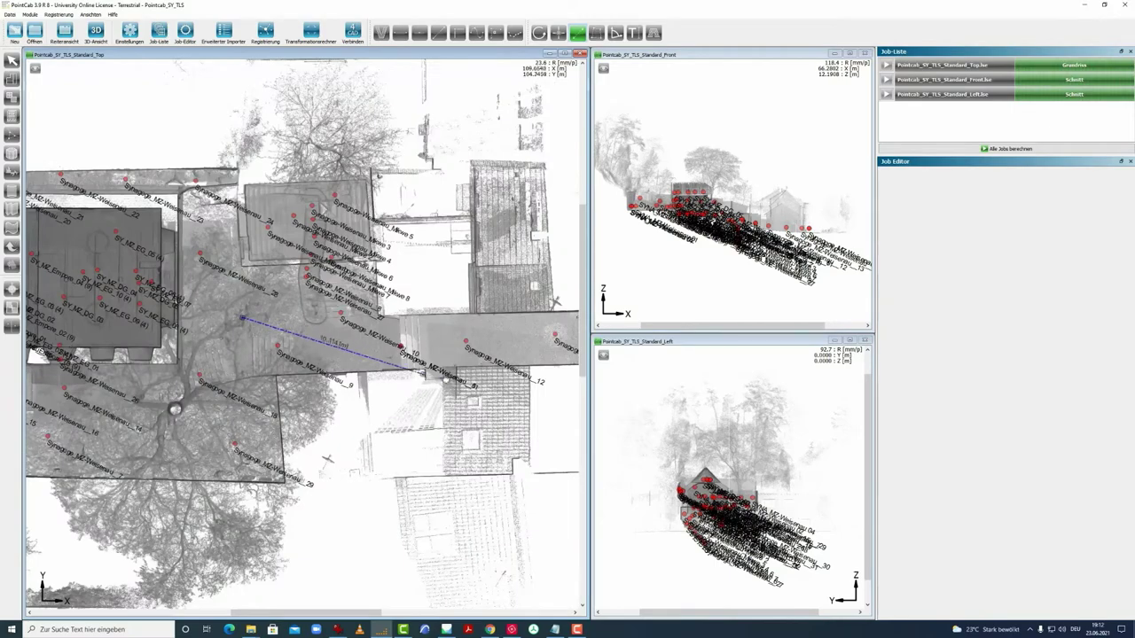
middle_click_drag(446, 380, 253, 354)
middle_click_drag(484, 325, 267, 311)
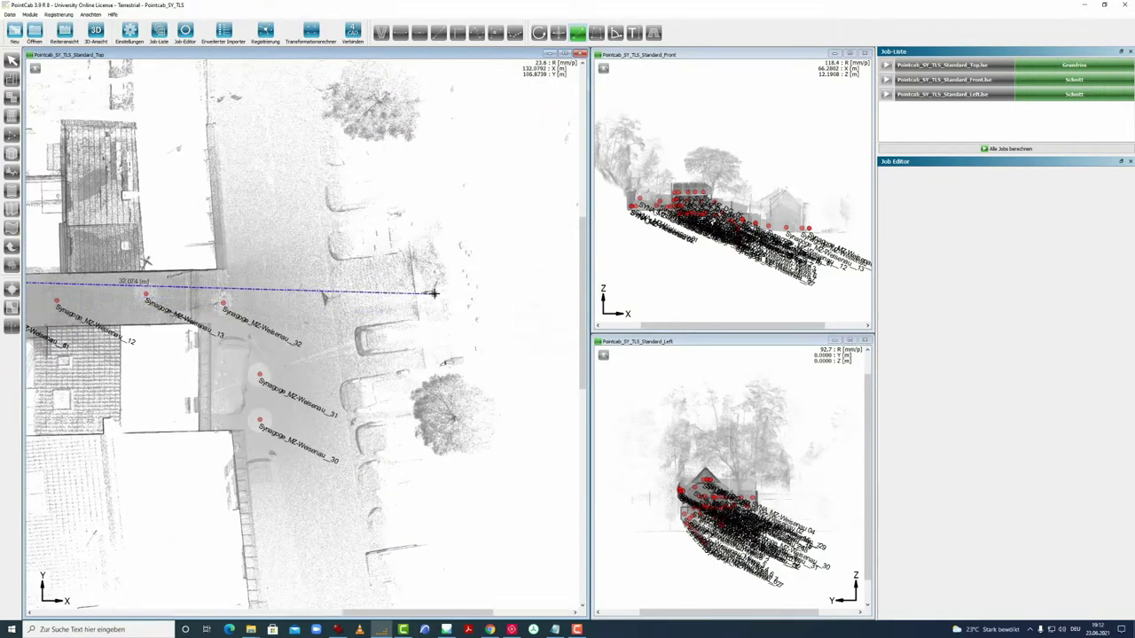
scroll(434, 293, "up", 10)
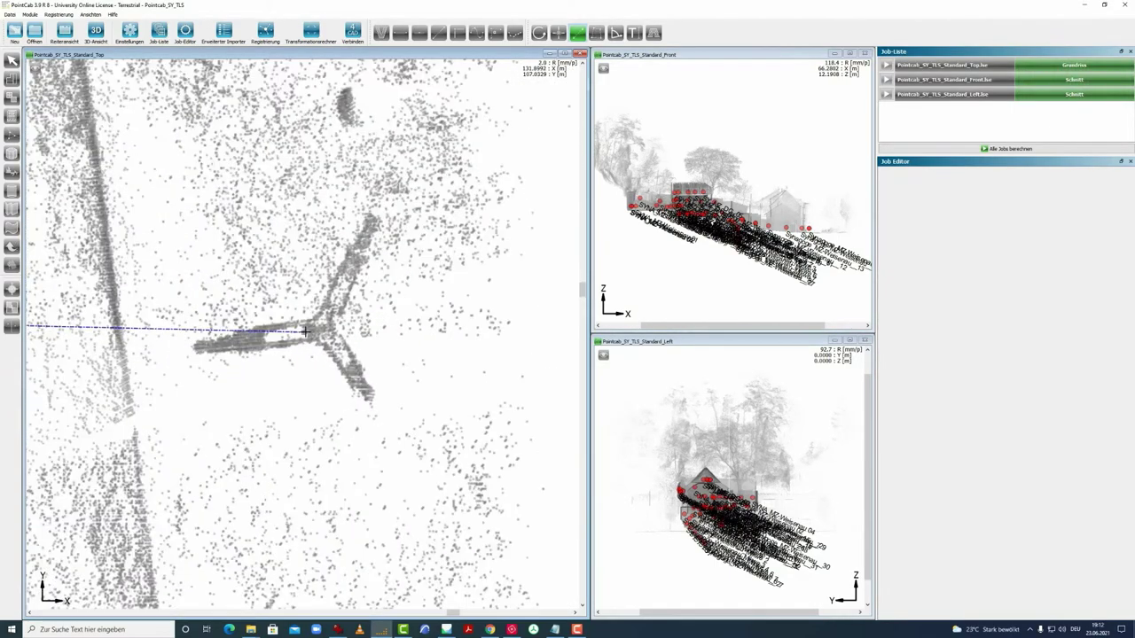
scroll(310, 330, "up", 1)
left_click(326, 329)
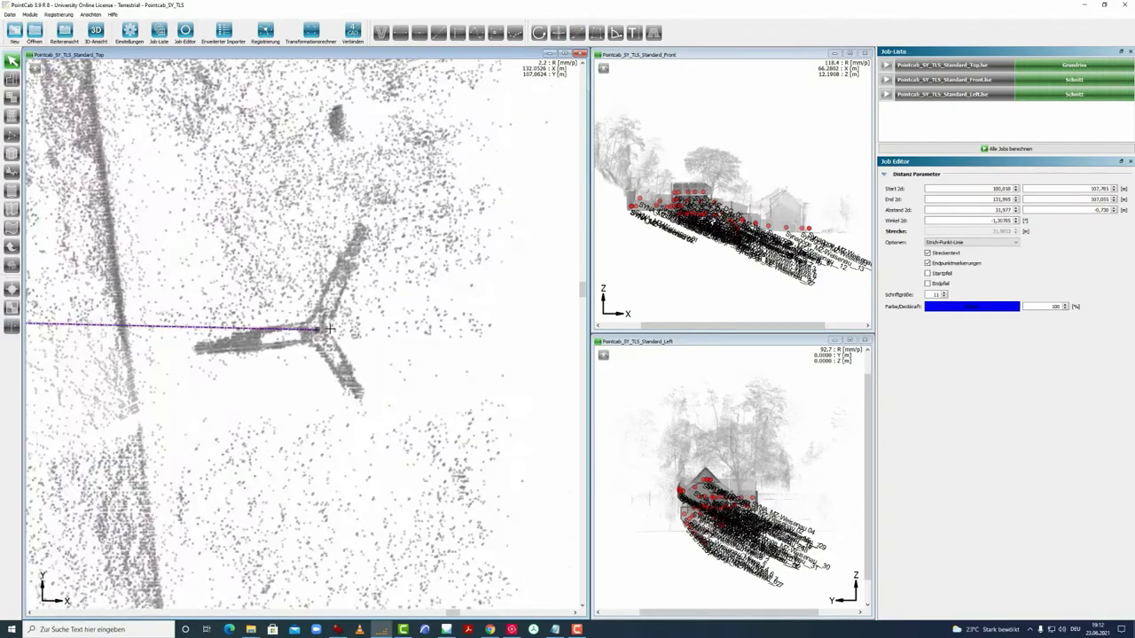
Draw a vertical distance line about 7.8 m long from the tree tripod down to the tripod near scan station 29.
scroll(328, 329, "down", 12)
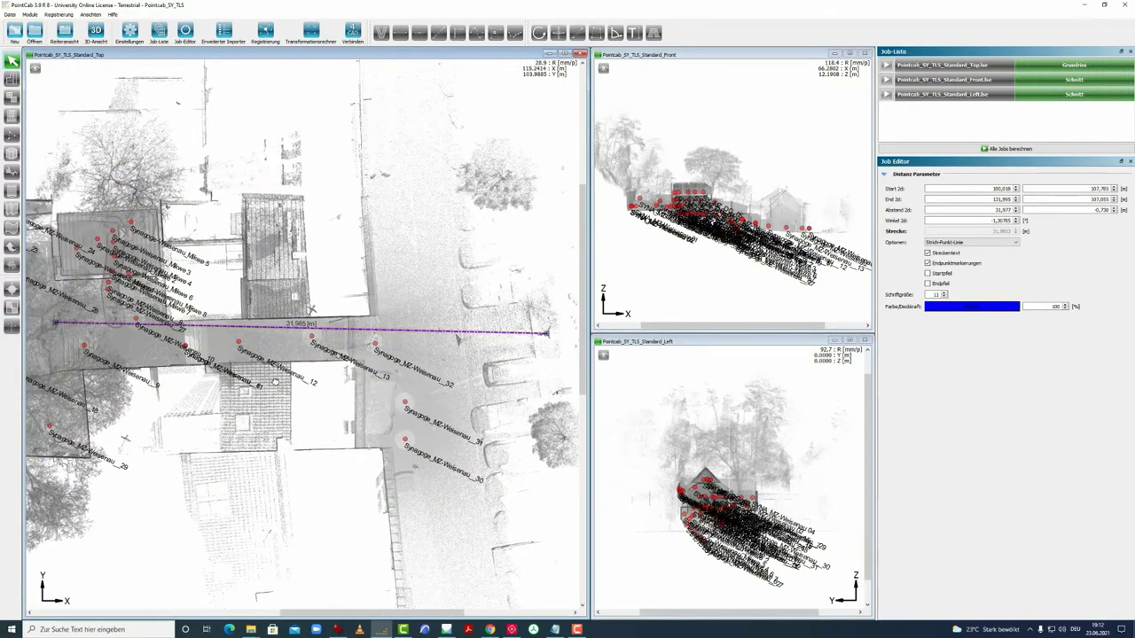
middle_click_drag(275, 382, 438, 397)
scroll(372, 395, "down", 1)
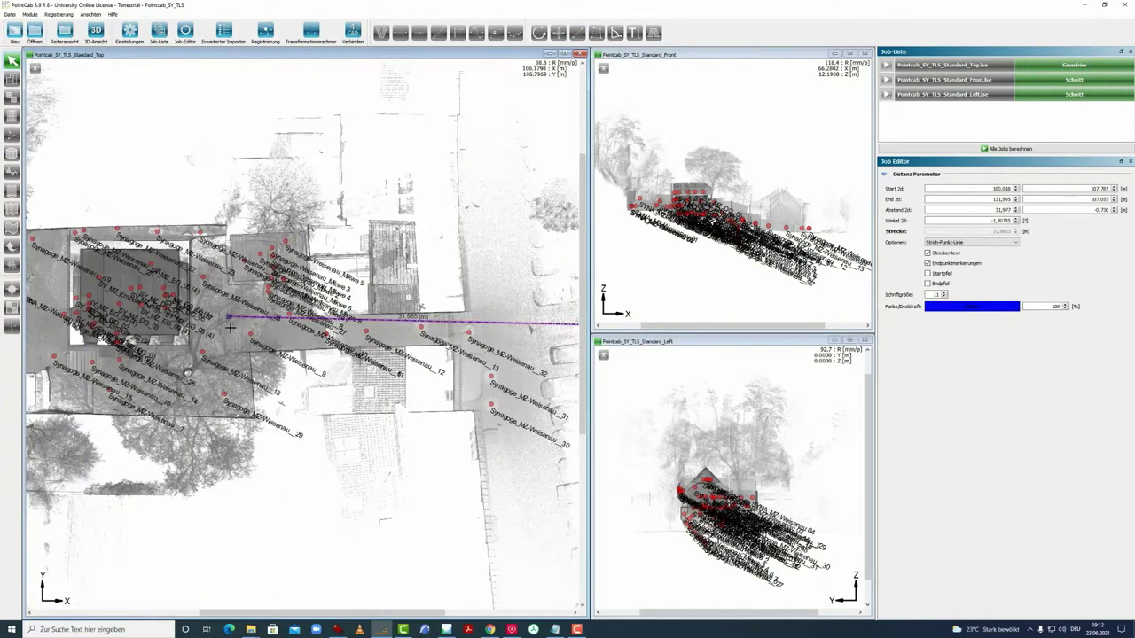
scroll(230, 327, "up", 6)
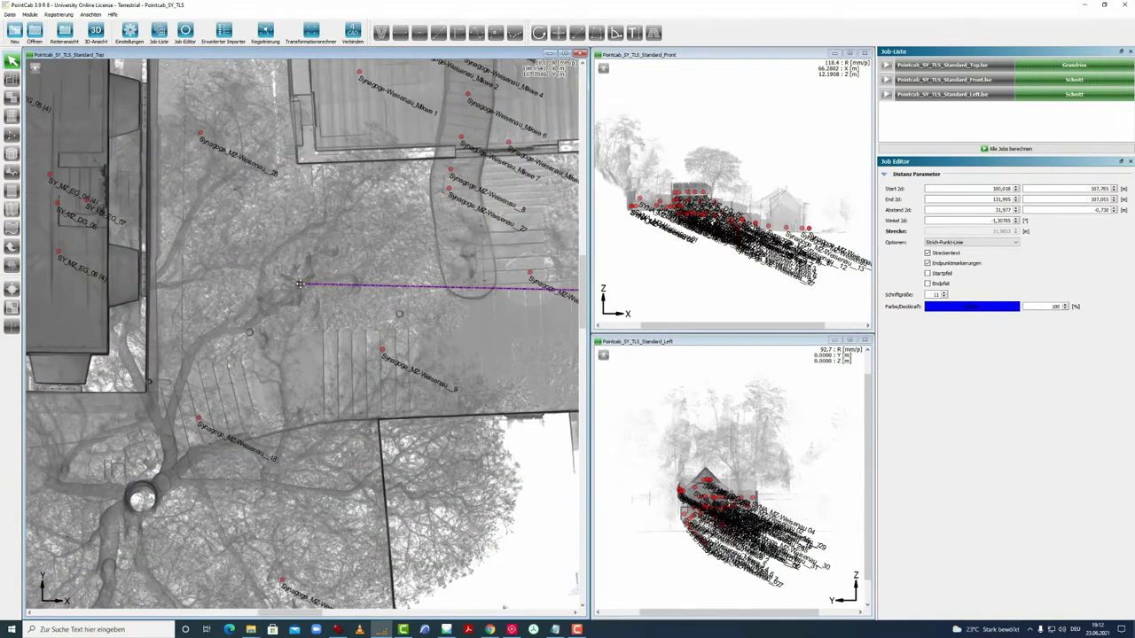
left_click(577, 33)
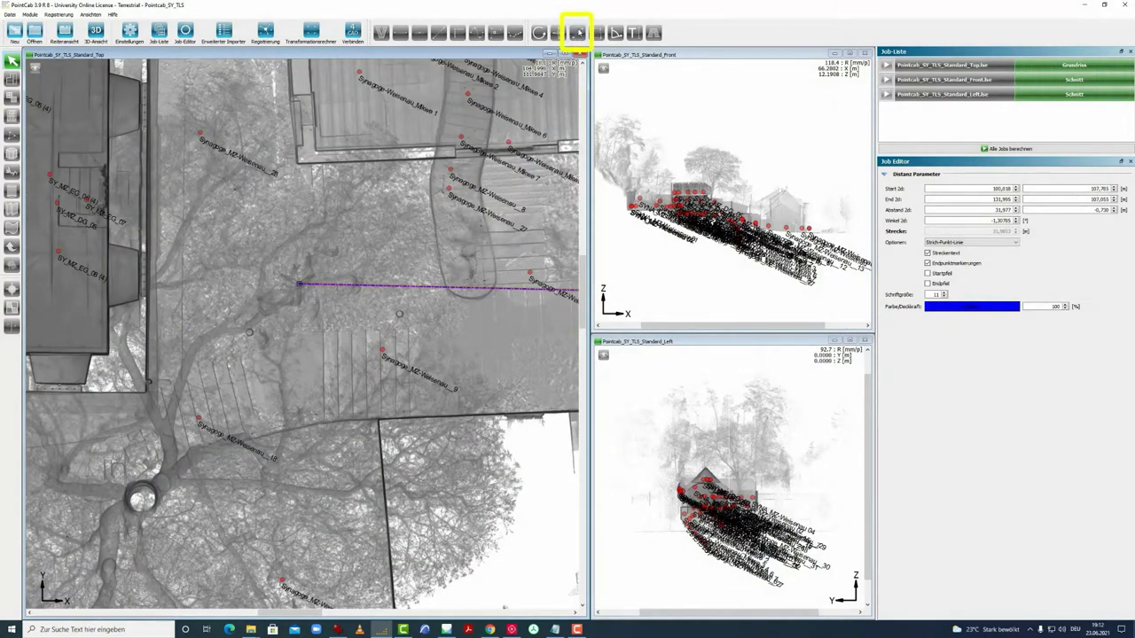
left_click(299, 284)
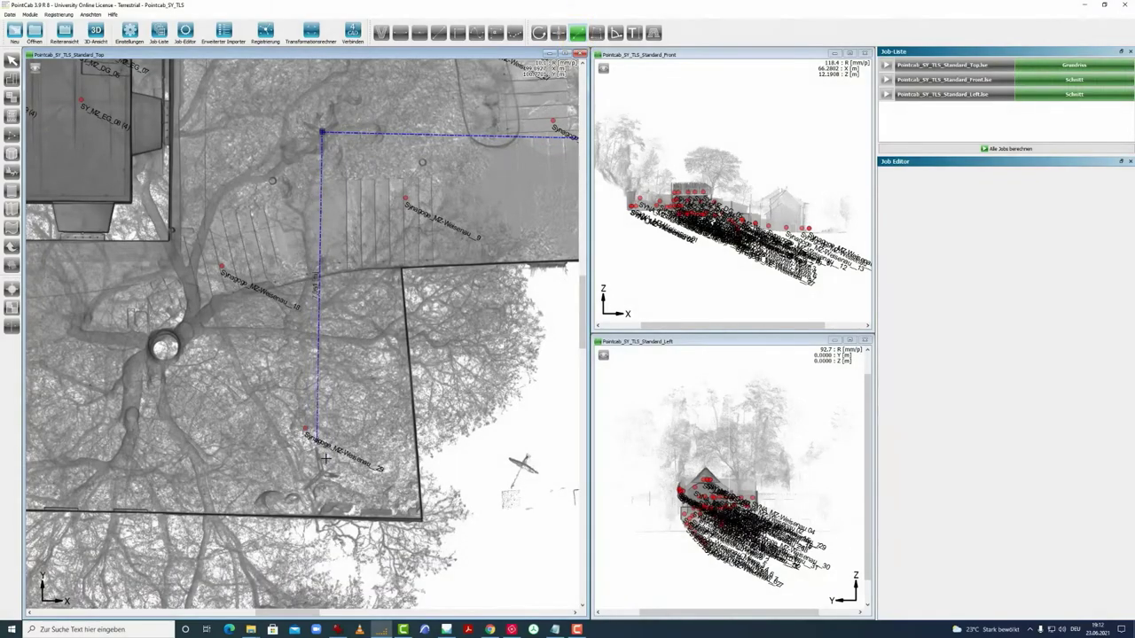
left_click(321, 472)
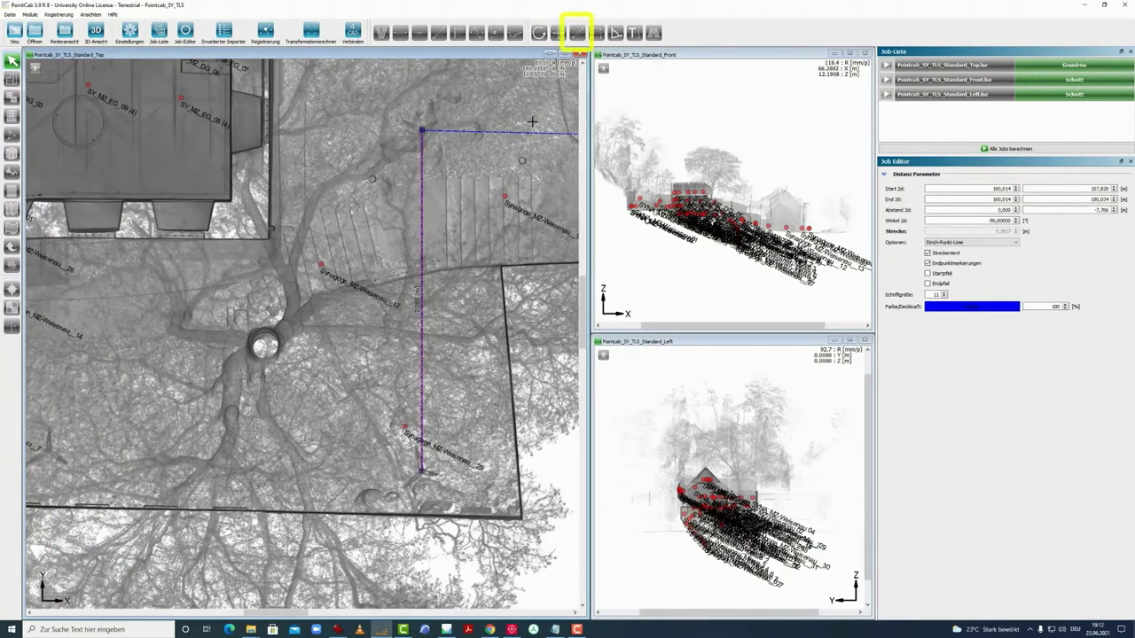
Continue the traverse with distance lines of about 8.5 m to the tripod near station 7 and about 13.1 m to the tripod below station 05.
left_click(577, 33)
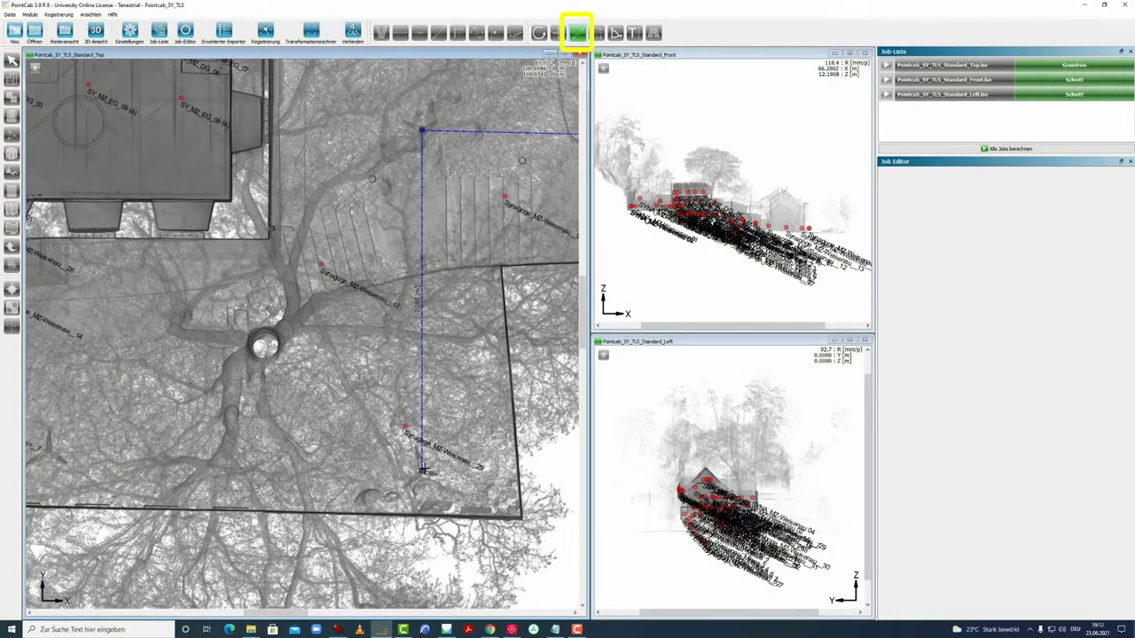
left_click(421, 470)
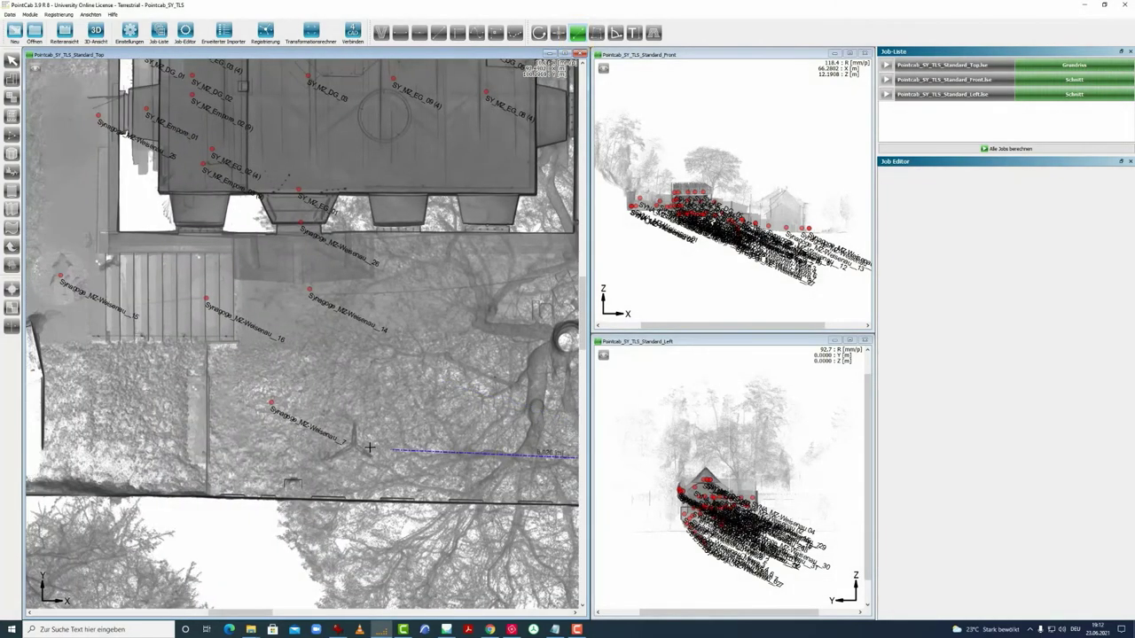
left_click(354, 444)
left_click(578, 33)
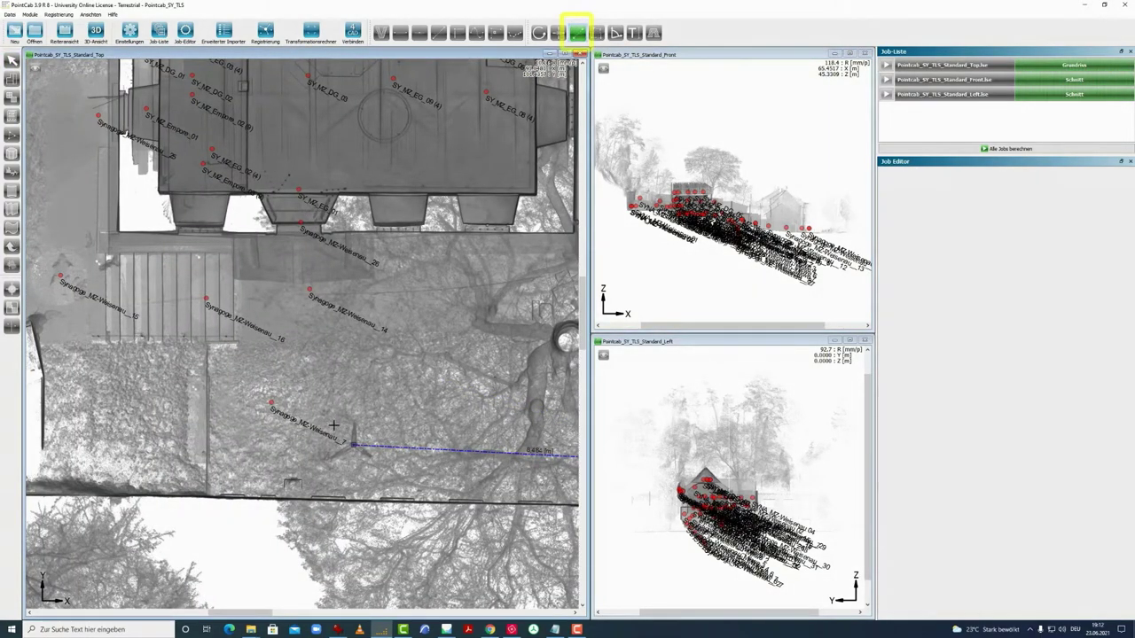
left_click(353, 447)
middle_click_drag(62, 272, 427, 352)
left_click(264, 170)
middle_click_drag(486, 152, 212, 367)
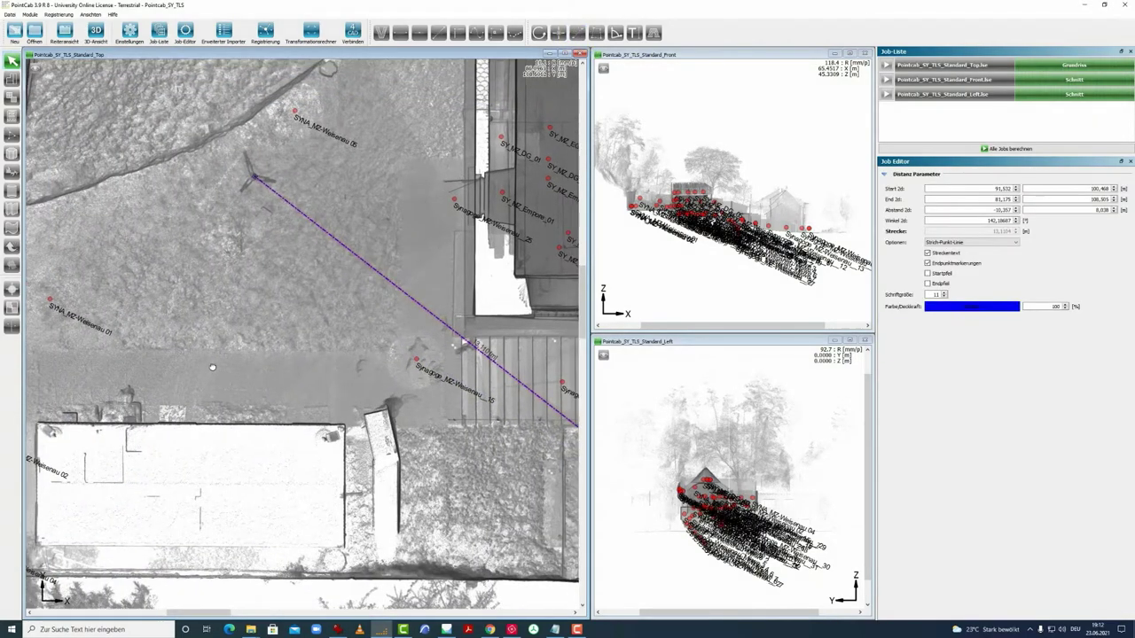
left_click(559, 35)
middle_click_drag(31, 315, 160, 355)
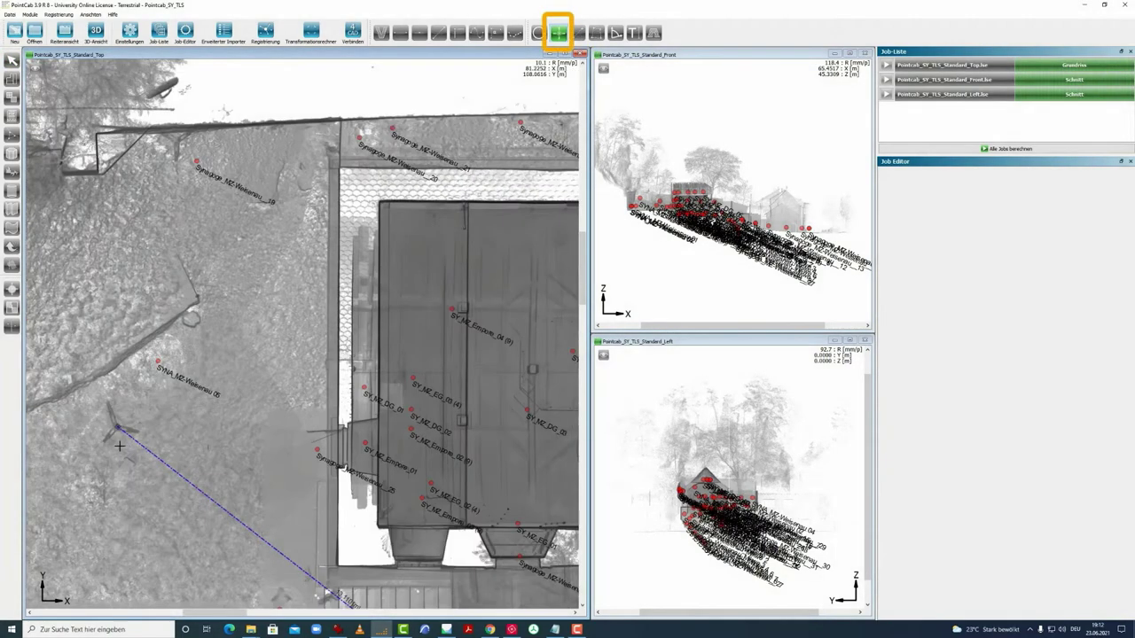
left_click(118, 427)
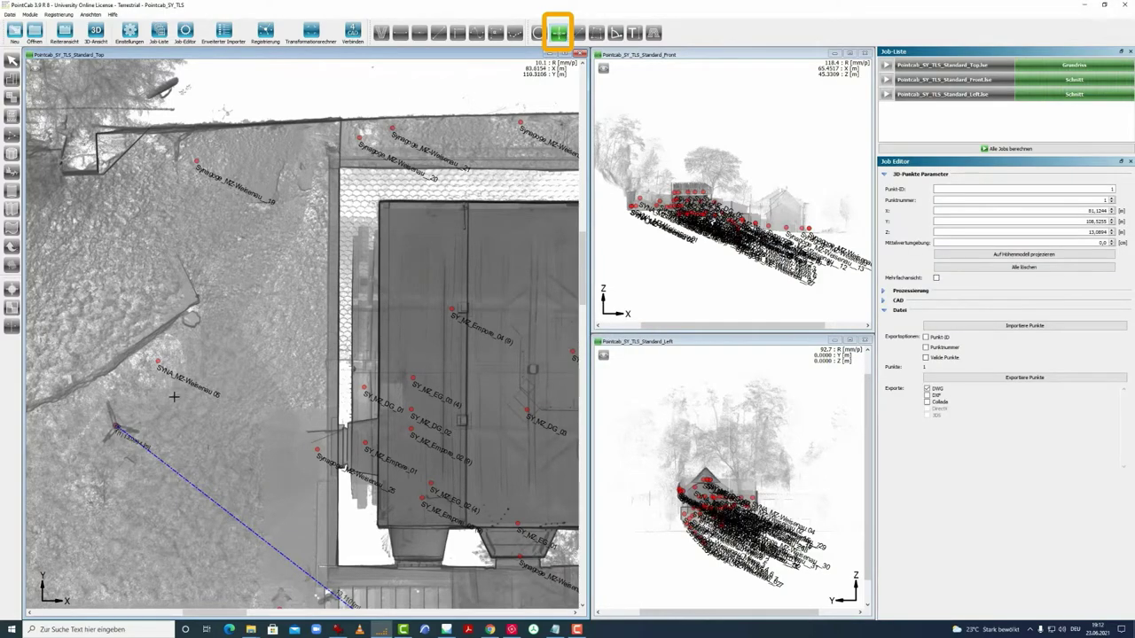
scroll(108, 427, "up", 6)
scroll(373, 310, "up", 1)
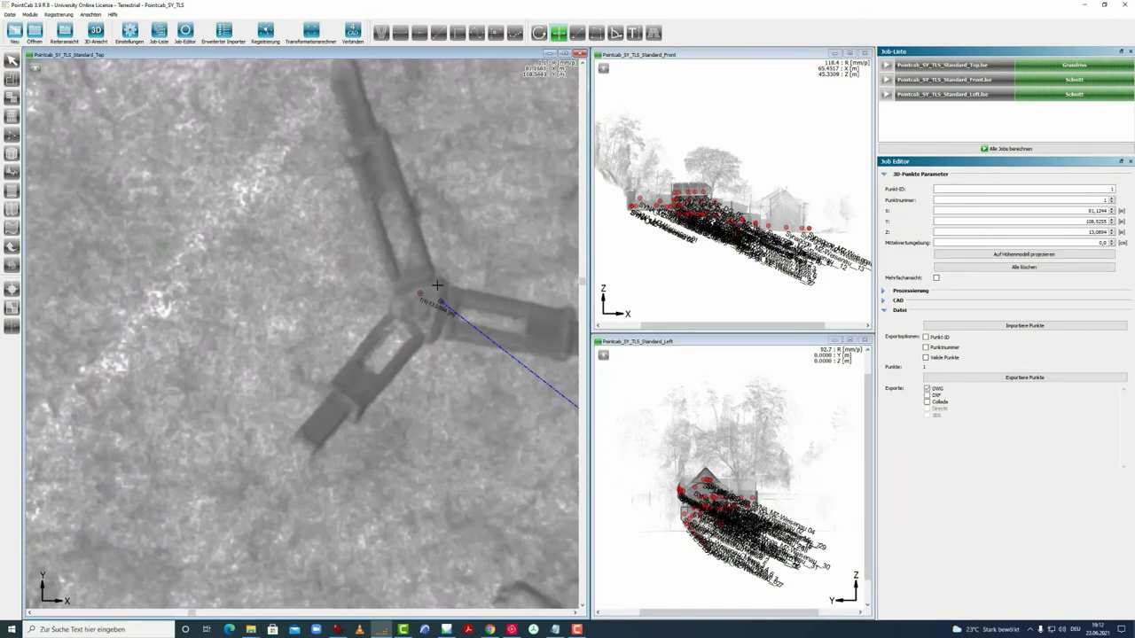
right_click(422, 290)
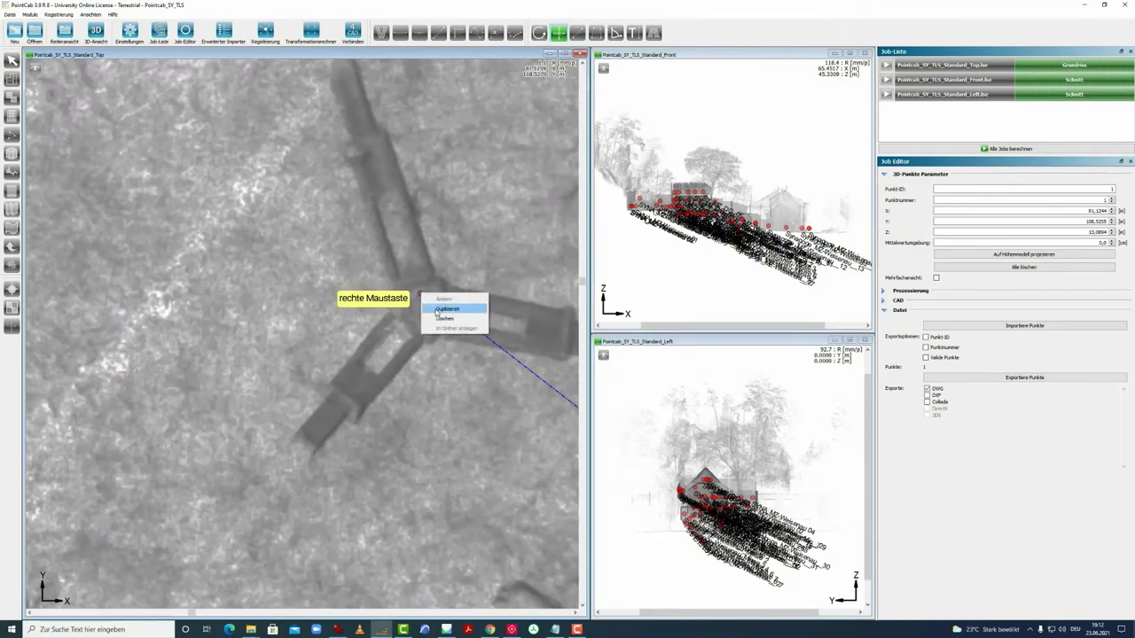
left_click(445, 307)
left_click(588, 332)
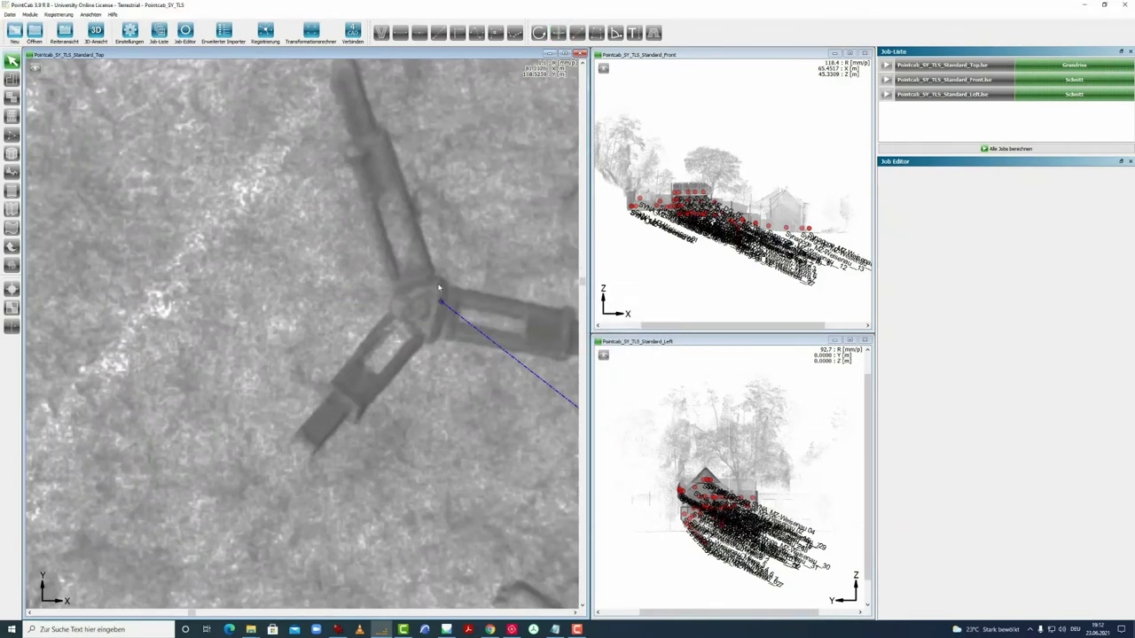
Draw a distance line about 6.6 m long from the tripod below station 05 to the tripod at the northern wall near station 19.
scroll(435, 297, "down", 5)
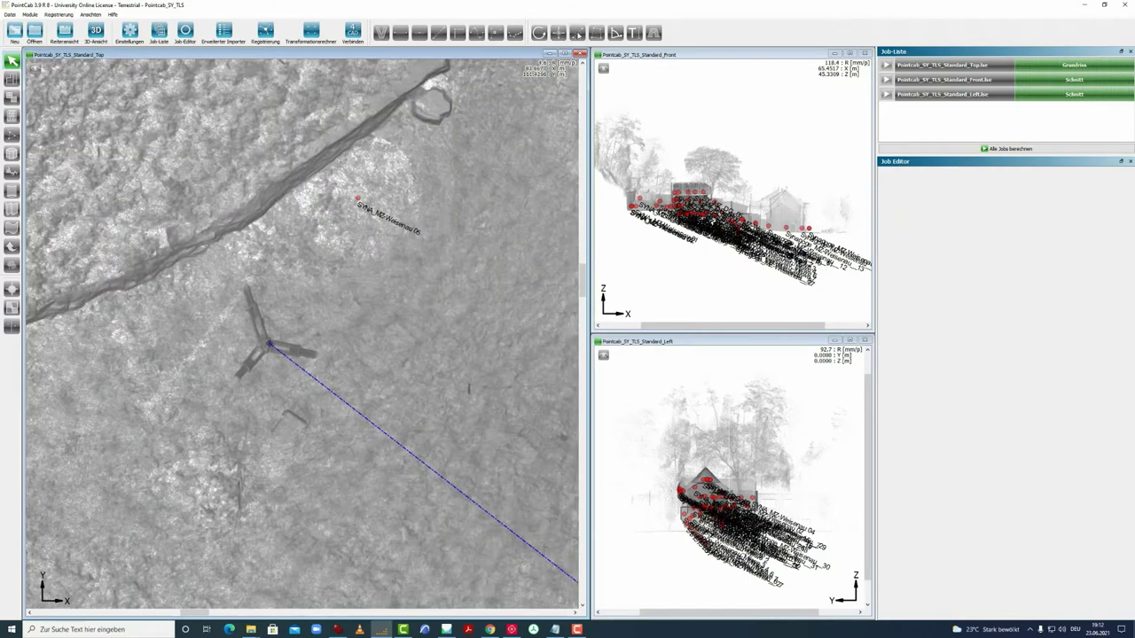
left_click(578, 34)
left_click(270, 343)
scroll(283, 211, "down", 2)
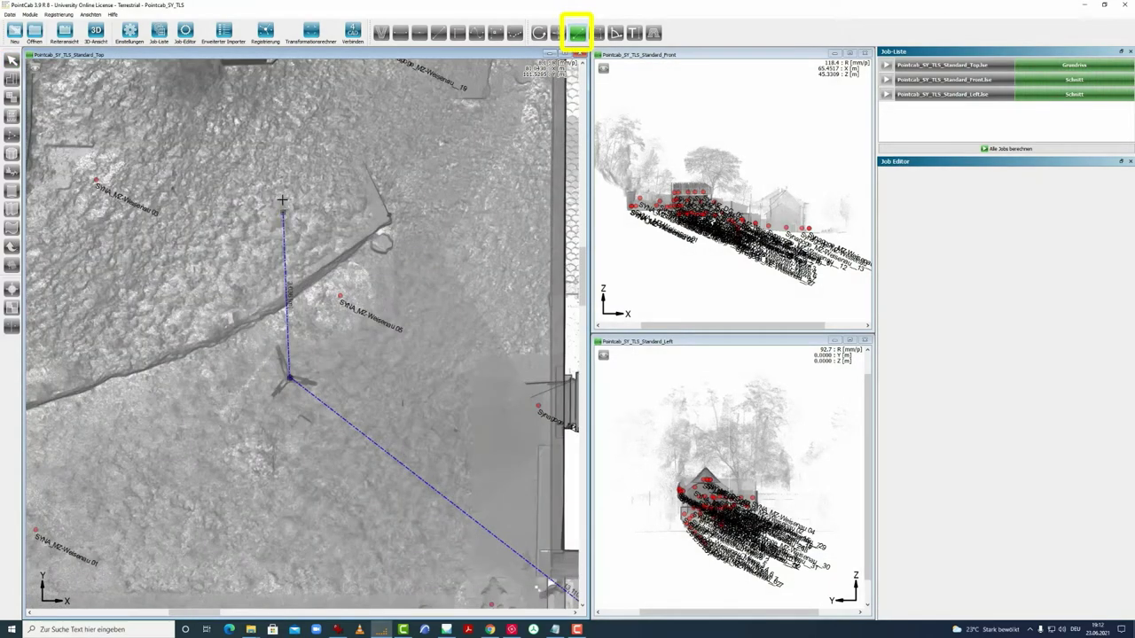
scroll(275, 373, "up", 3)
scroll(317, 284, "up", 3)
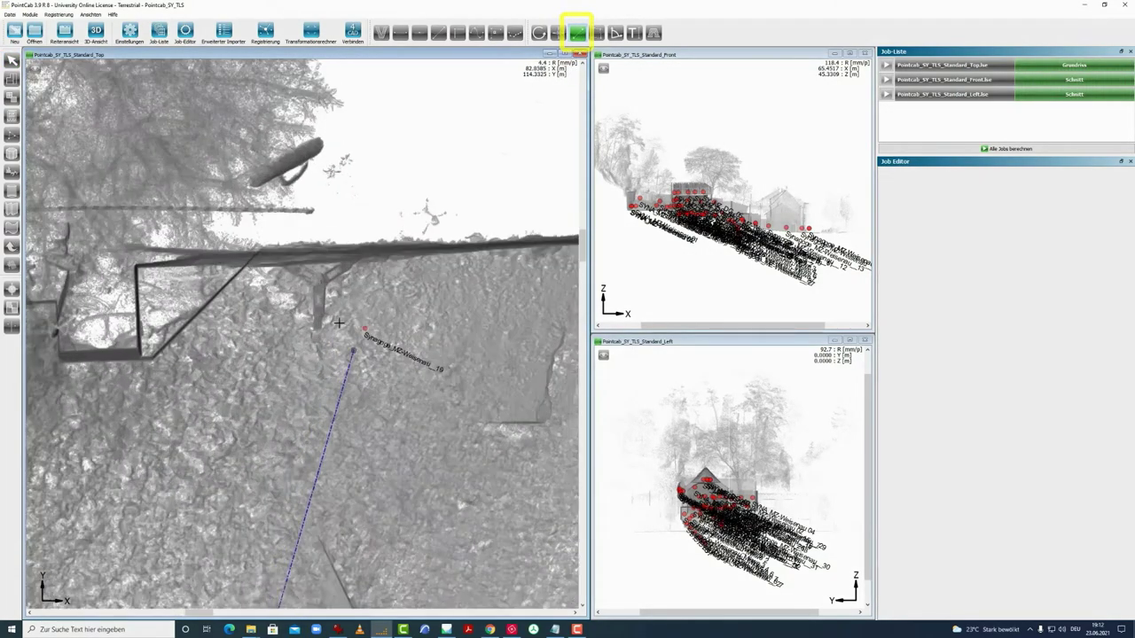
left_click(317, 280)
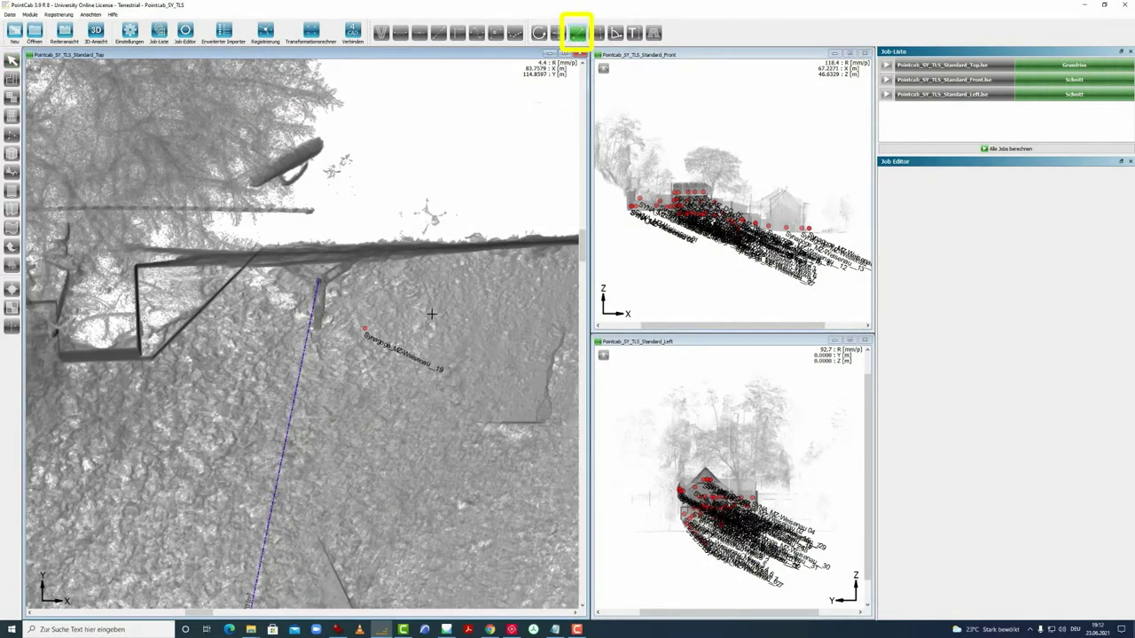
Close the traverse with distance lines of about 13.9 m along the northern wall and about 8.2 m back to the tree tripod.
scroll(432, 314, "down", 5)
middle_click_drag(475, 321, 195, 307)
middle_click_drag(64, 317, 92, 320)
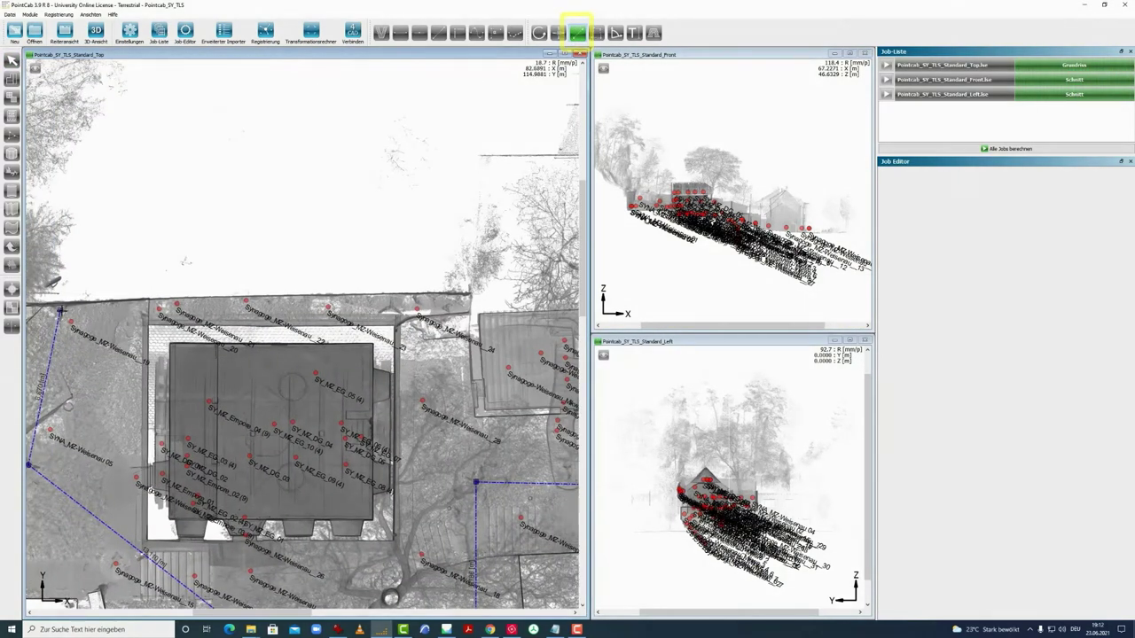
left_click(60, 312)
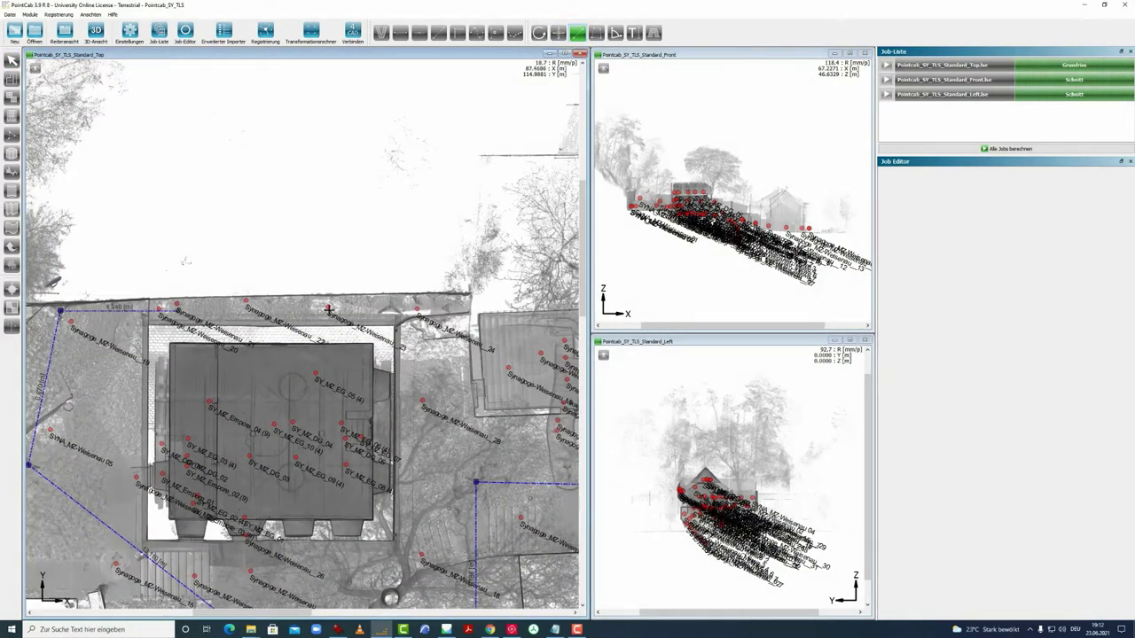
left_click(391, 307)
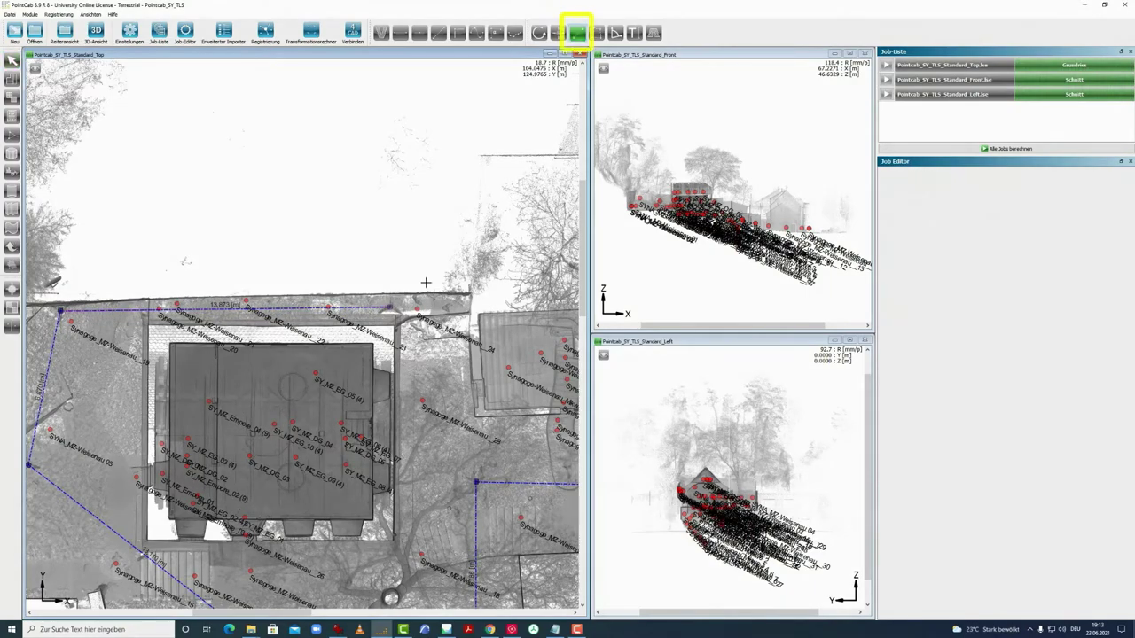
left_click(390, 307)
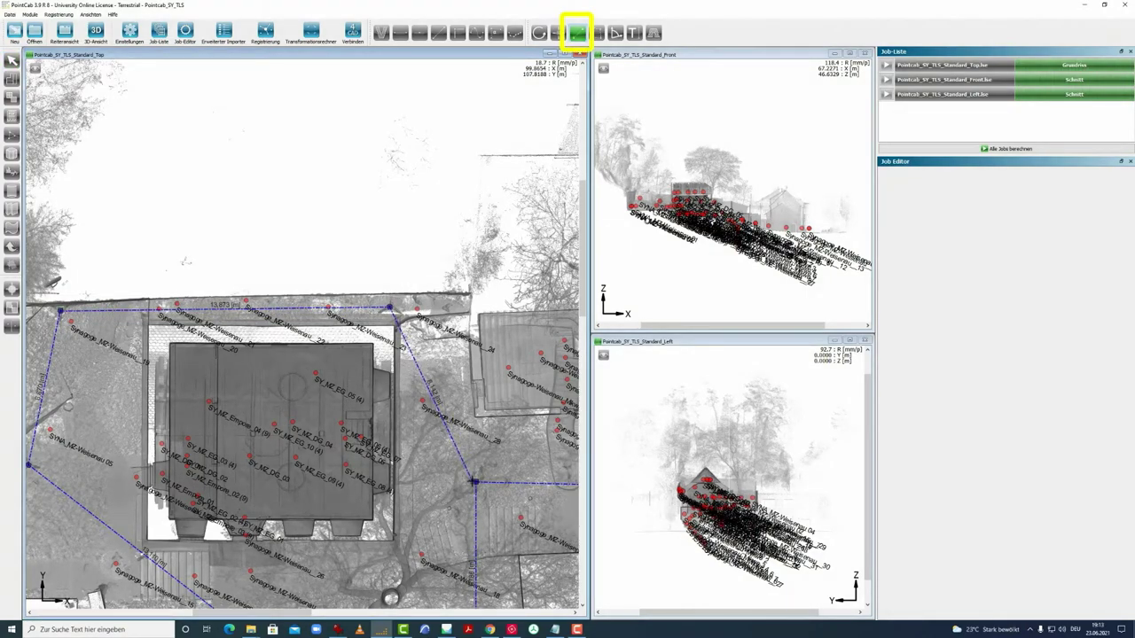
left_click(477, 483)
scroll(405, 499, "down", 4)
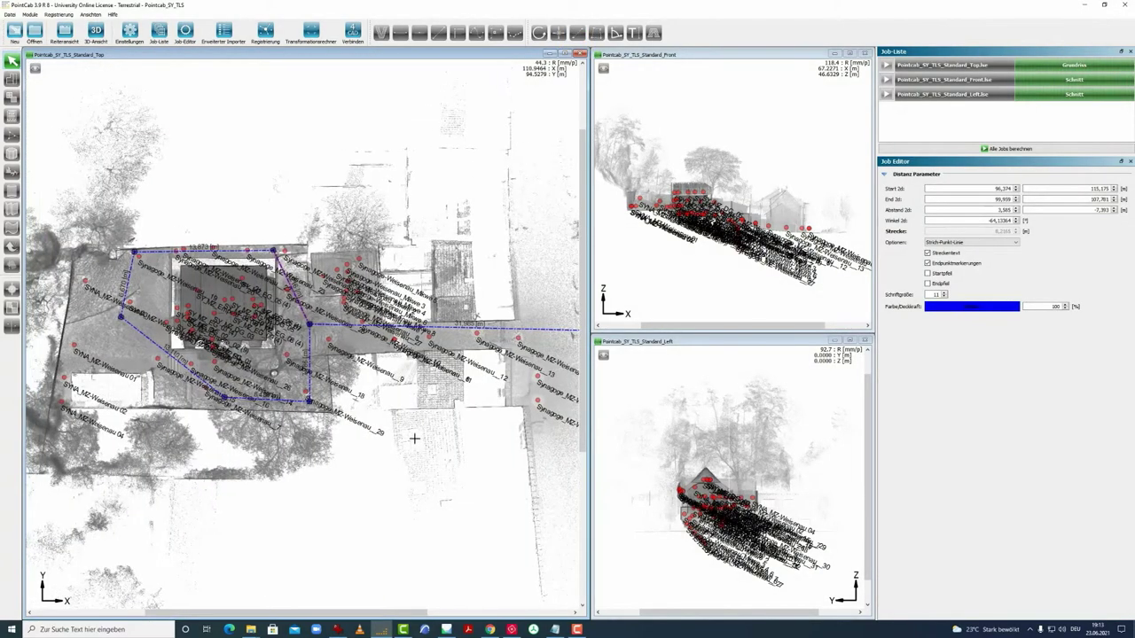
Check the parameters of the long line to the street and the traverse around the synagogue in the top view.
scroll(373, 443, "down", 3)
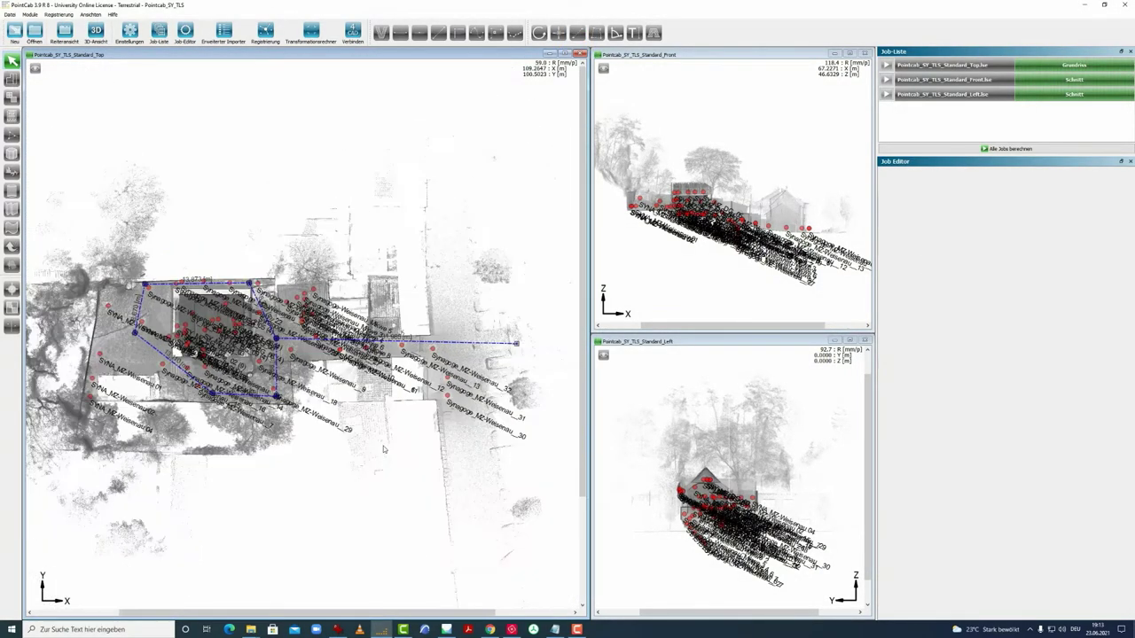
scroll(382, 327, "up", 2)
left_click(419, 349)
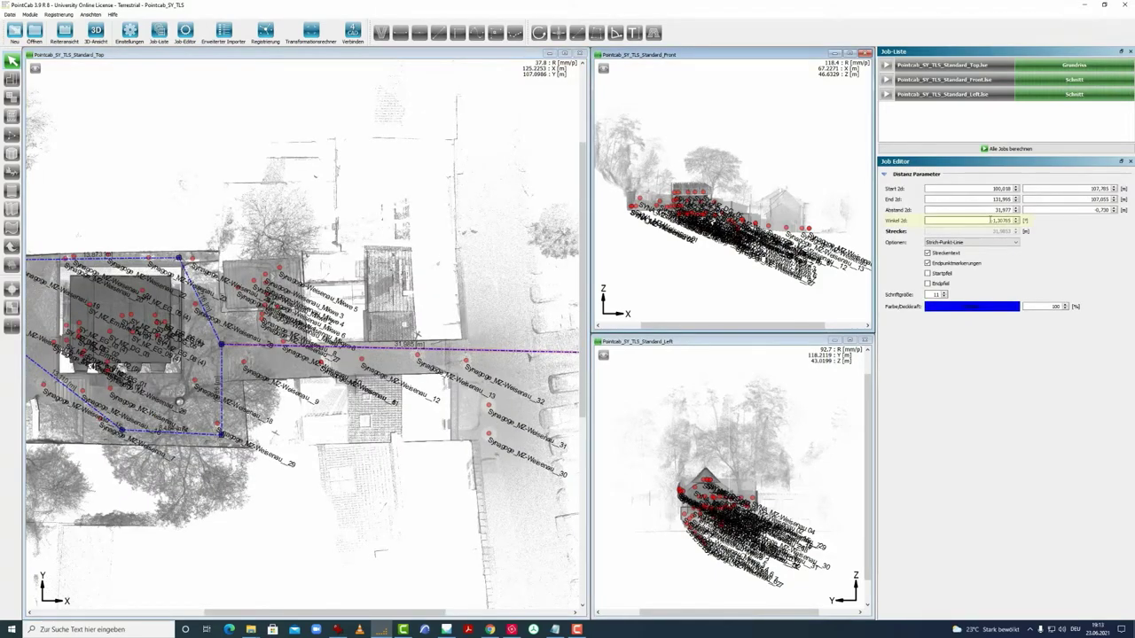
scroll(251, 358, "up", 6)
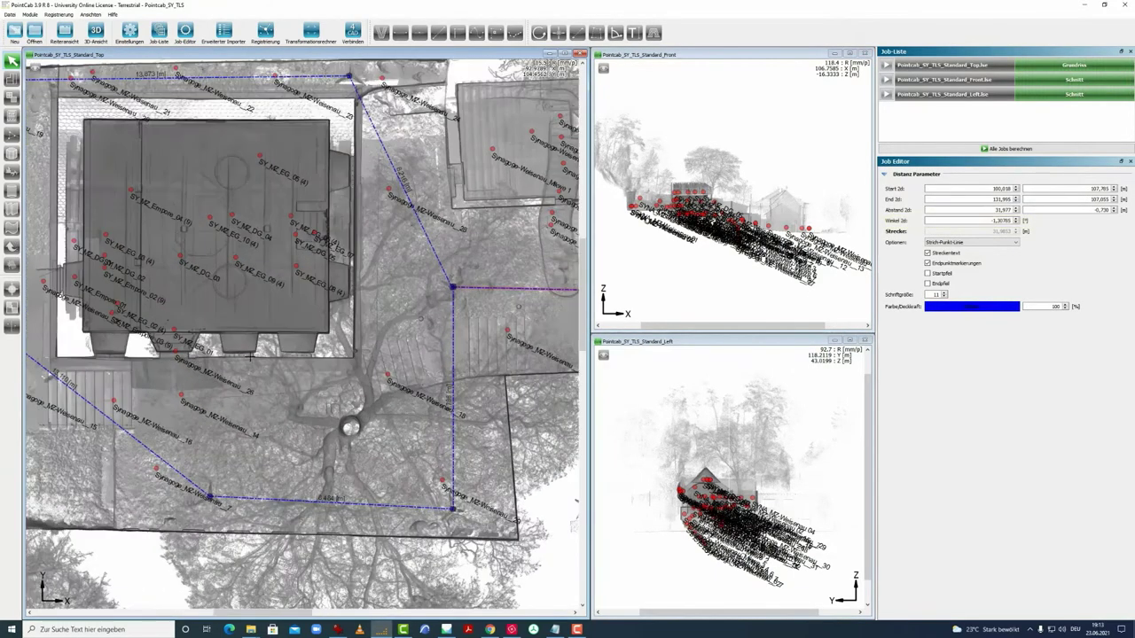
middle_click_drag(230, 344, 286, 431)
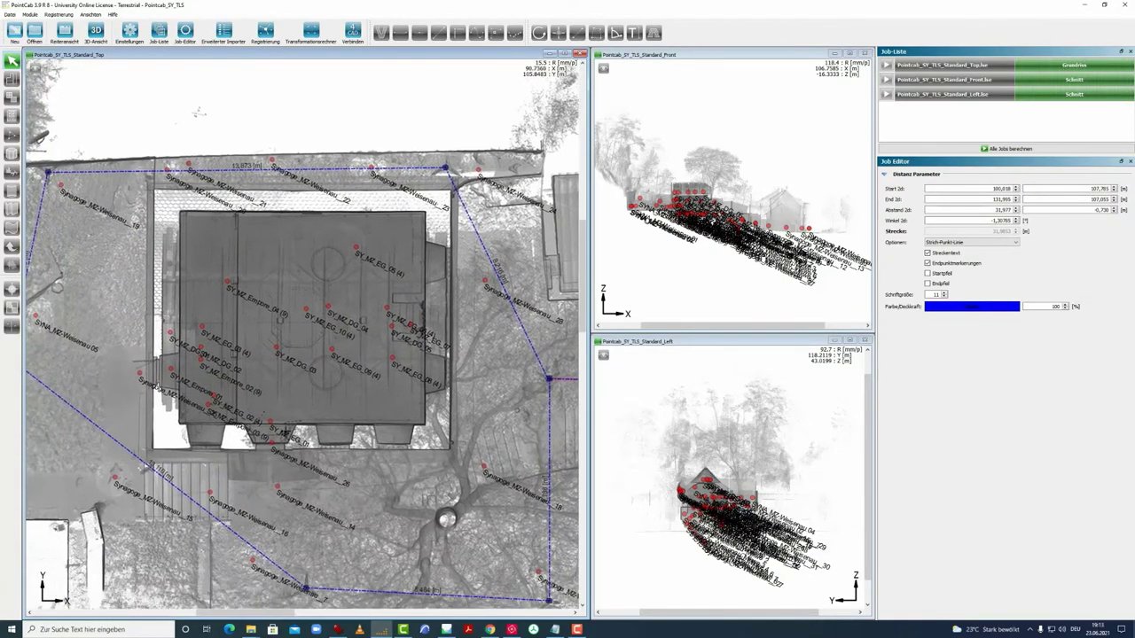
Close the finished laser scan project and go up to the Pointcab_Tutorial folder in File Explorer.
scroll(285, 432, "down", 3)
left_click_drag(443, 417, 335, 416)
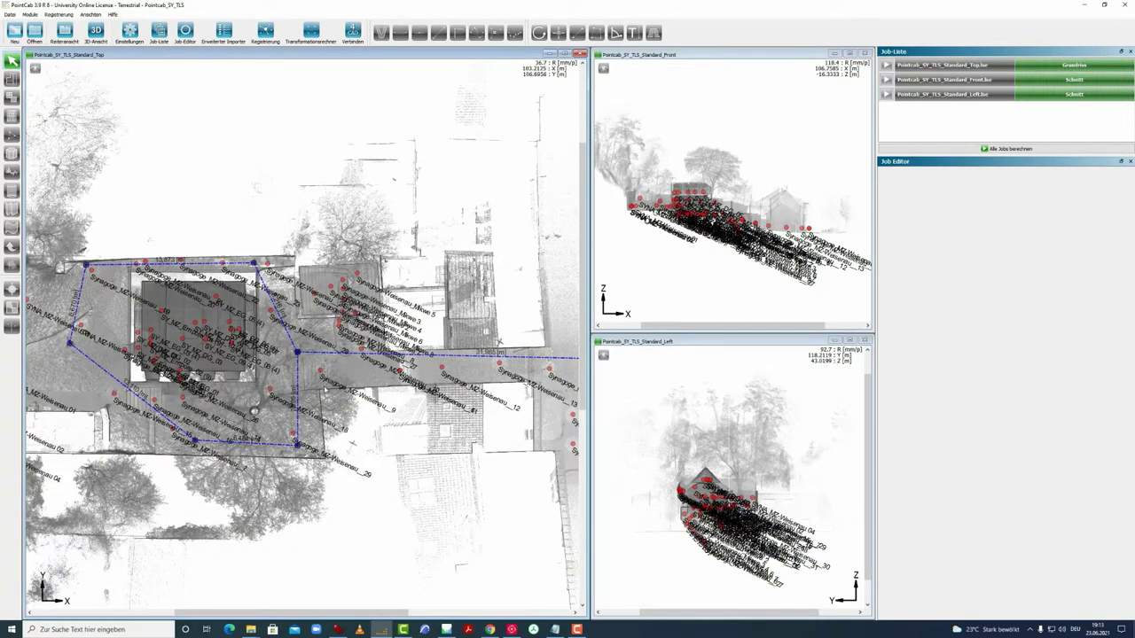
scroll(331, 423, "down", 2)
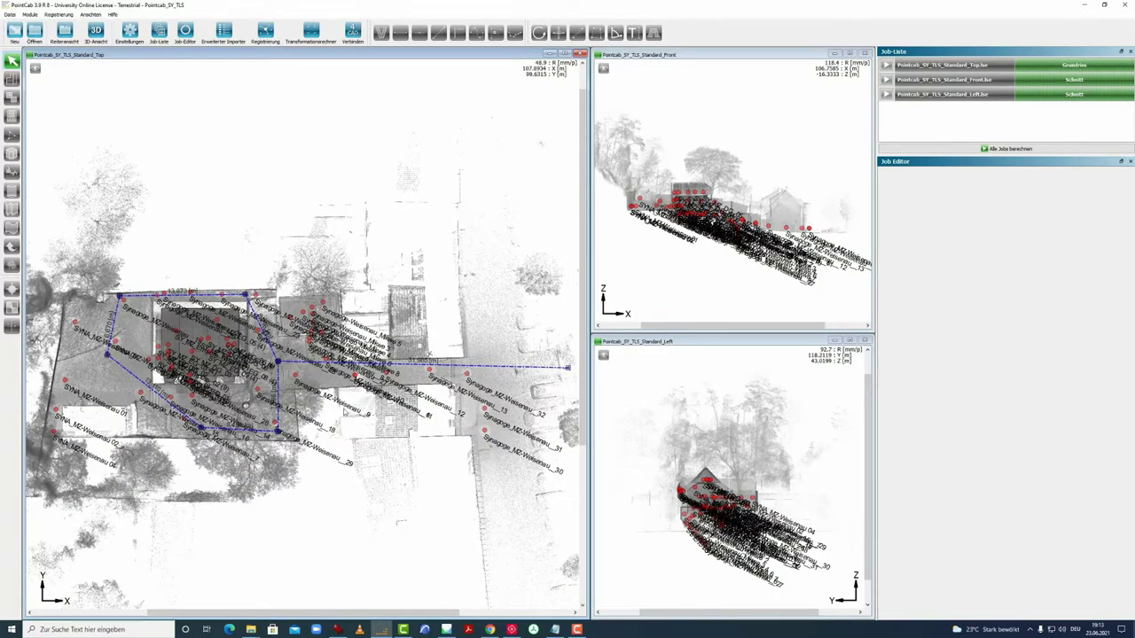
middle_click_drag(343, 411, 336, 421)
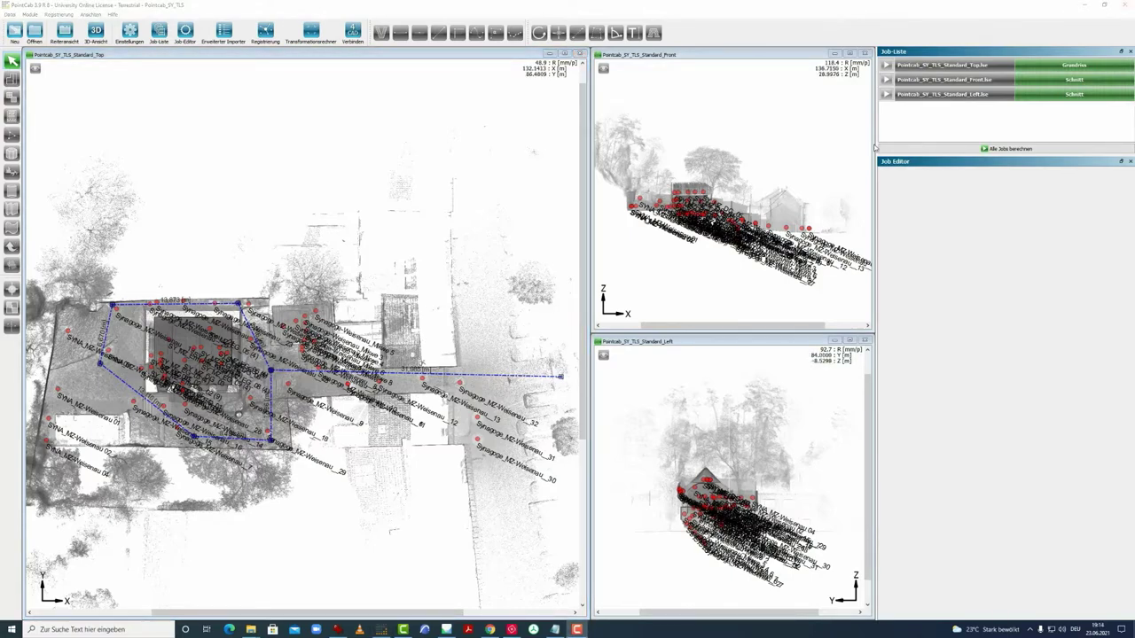
left_click(1125, 7)
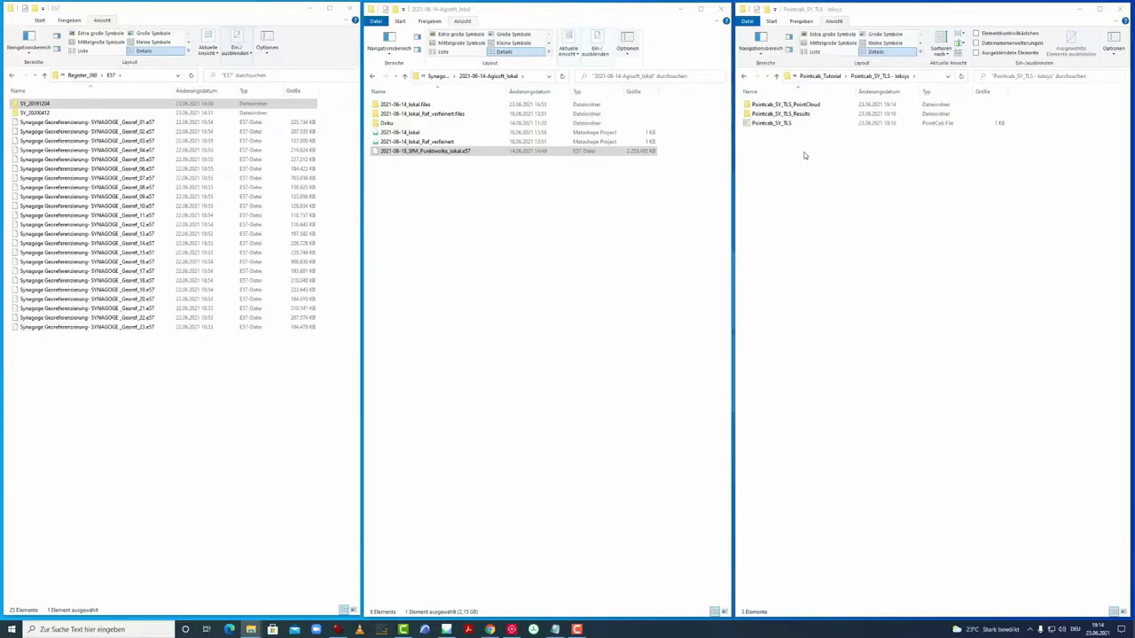
left_click(776, 76)
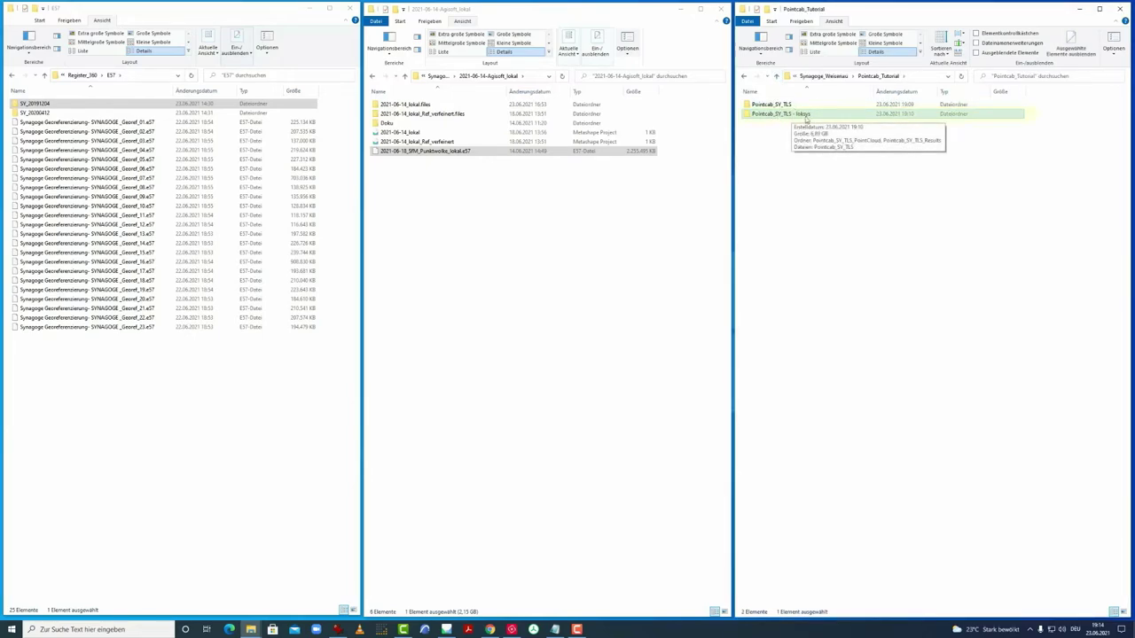
left_click(773, 160)
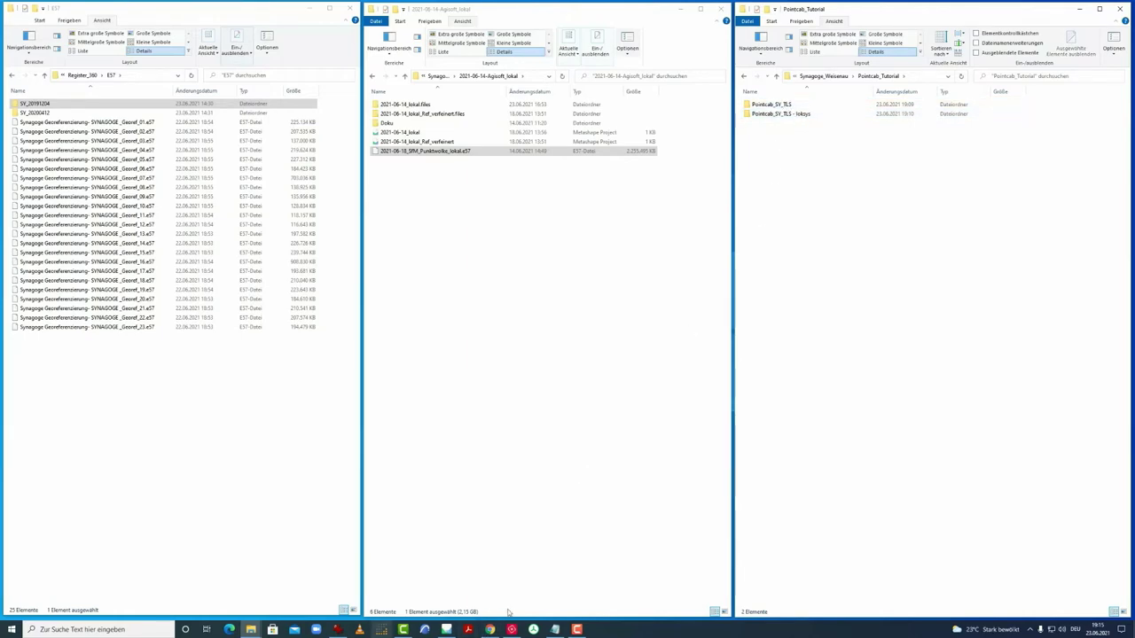
Switch back to PointCab and start a new project of the type Terrestrisches Scanprojekt.
left_click(381, 630)
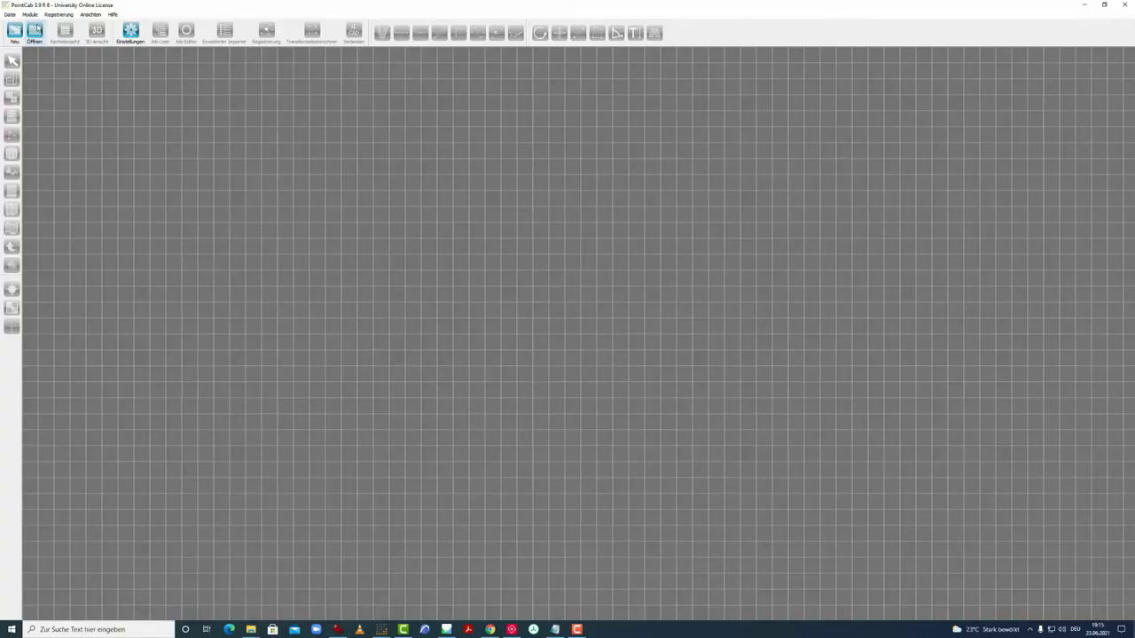
left_click(14, 33)
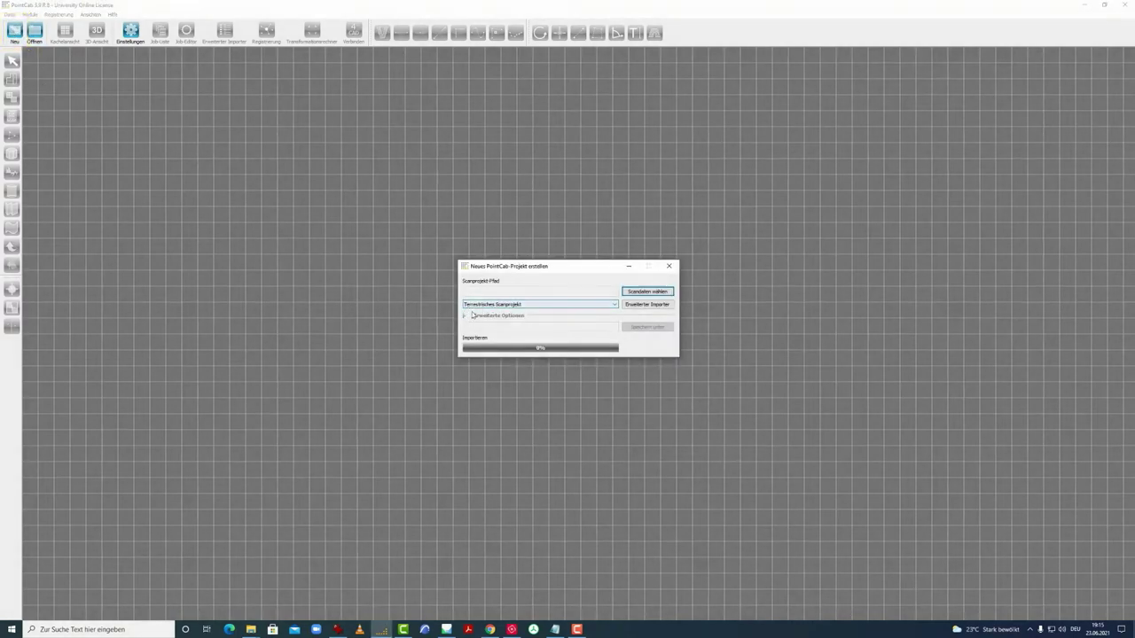
left_click(492, 305)
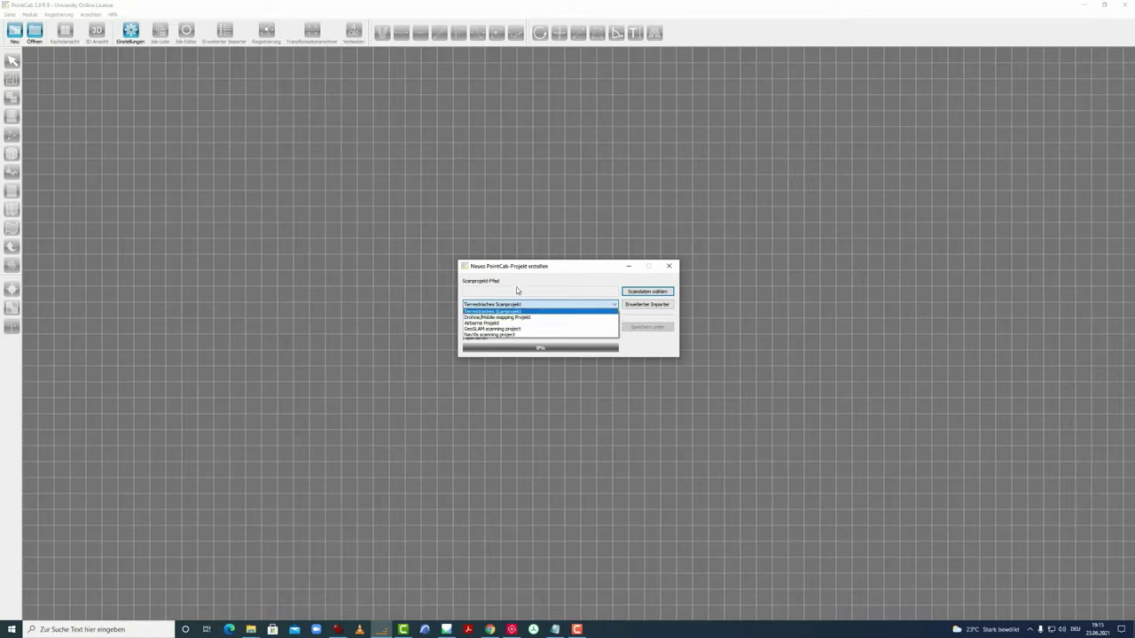
left_click(492, 312)
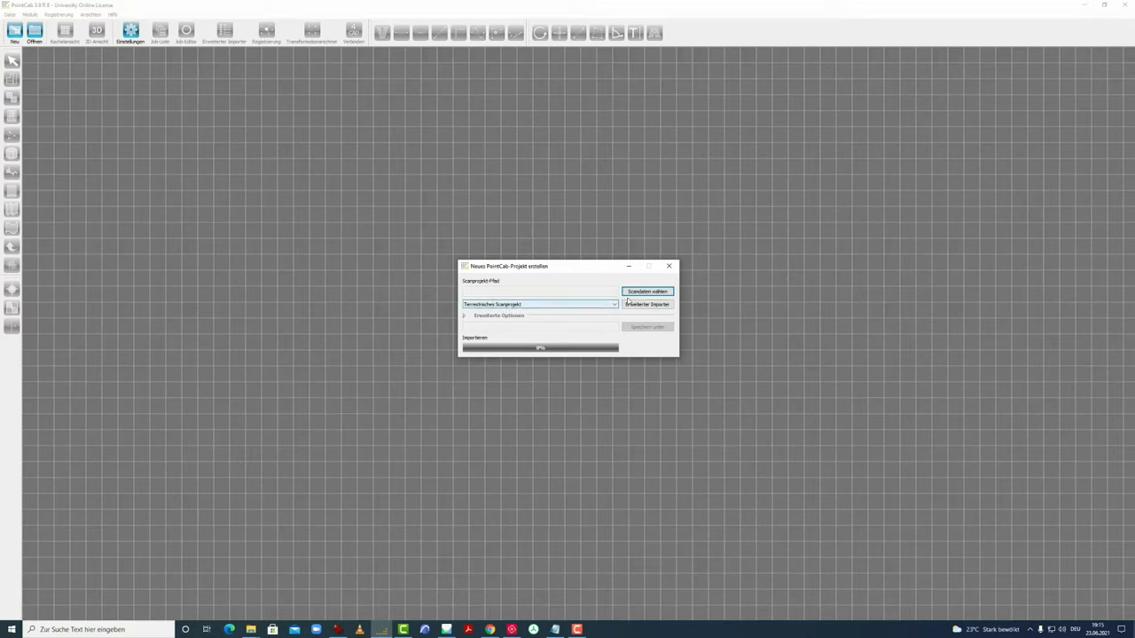
Choose 2021-06-18_SfM_Punktwolke_lokal.e57 from the 2021-06-14-Agisoft_lokal folder as the scan data.
left_click(643, 292)
left_click_drag(623, 248, 658, 170)
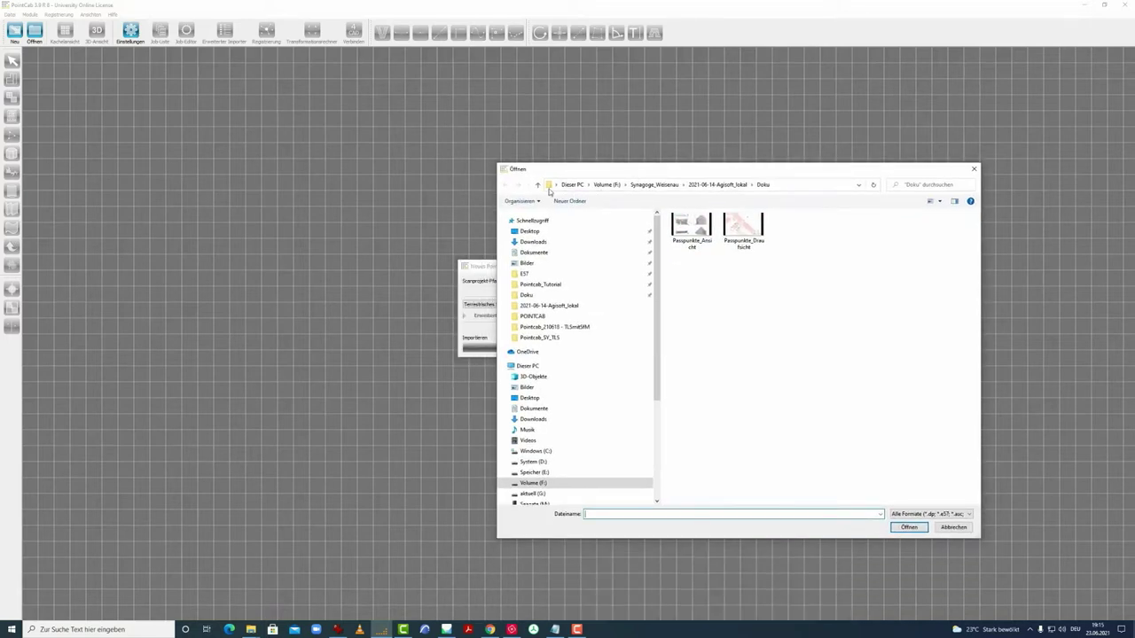
left_click(566, 308)
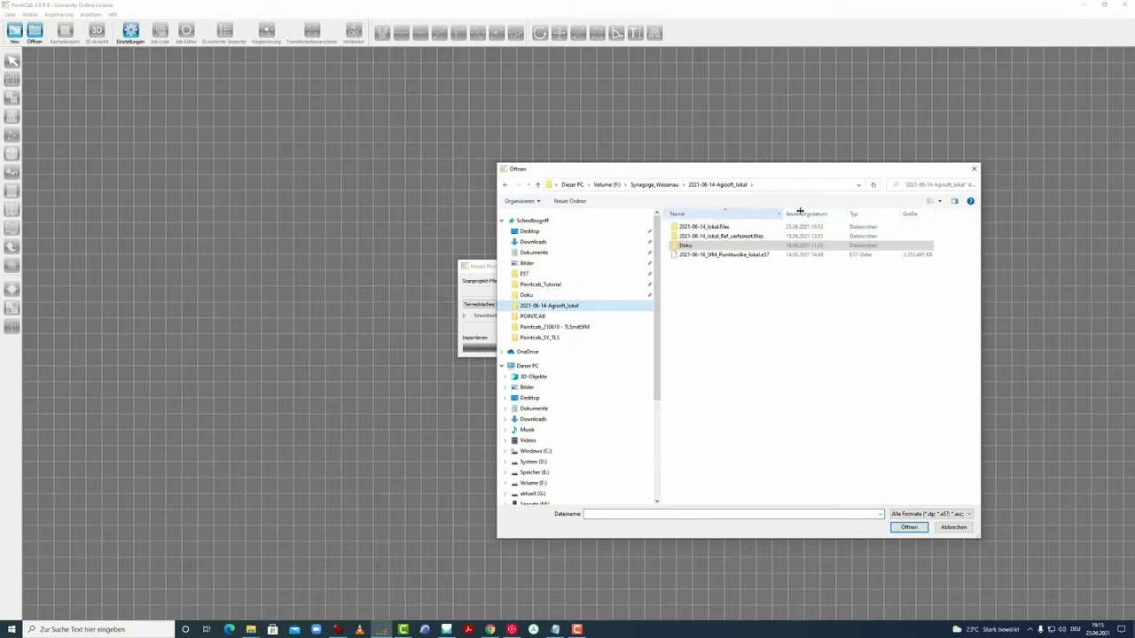
left_click_drag(800, 211, 836, 211)
left_click(751, 254)
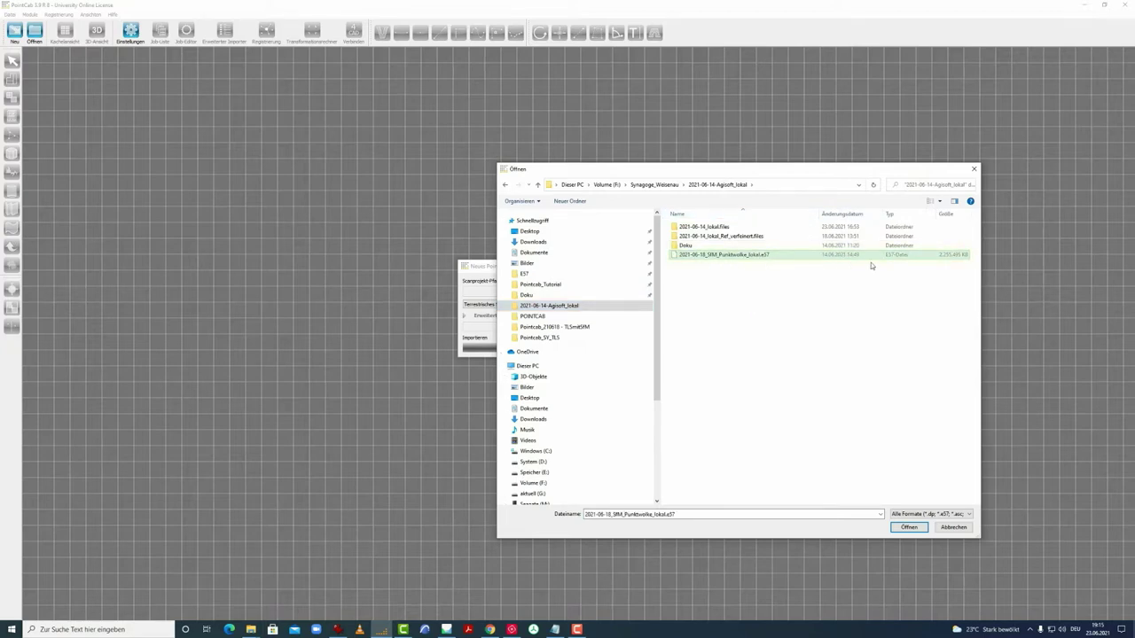
left_click(910, 528)
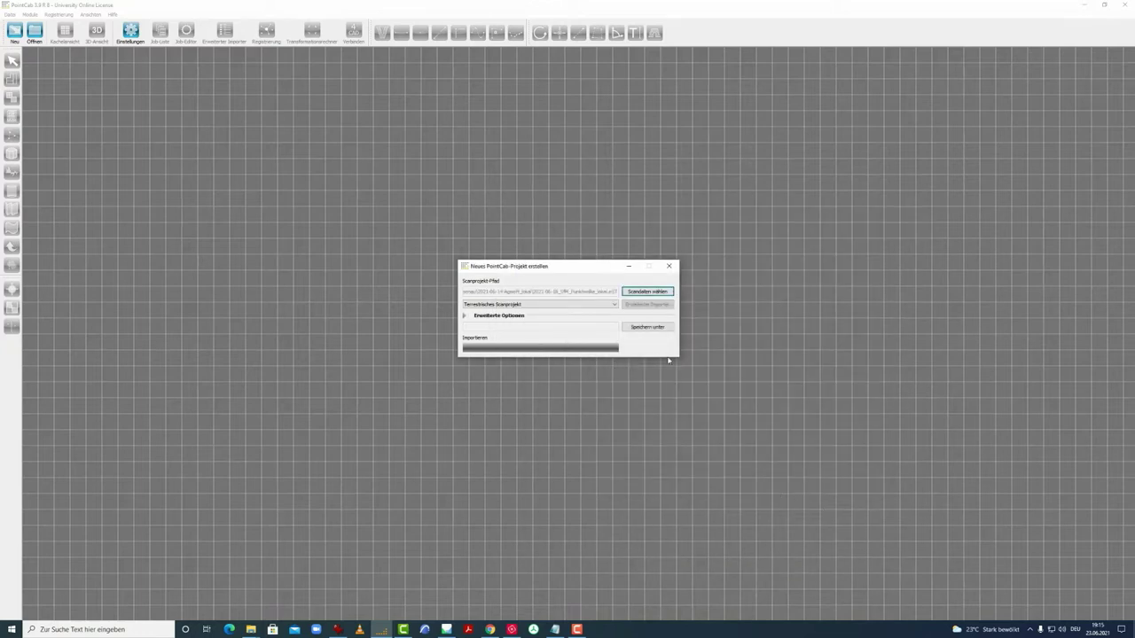
Show the advanced import options and try the Drohne/Mobile mapping Projekt type.
left_click(462, 316)
left_click_drag(556, 268, 537, 247)
left_click(502, 283)
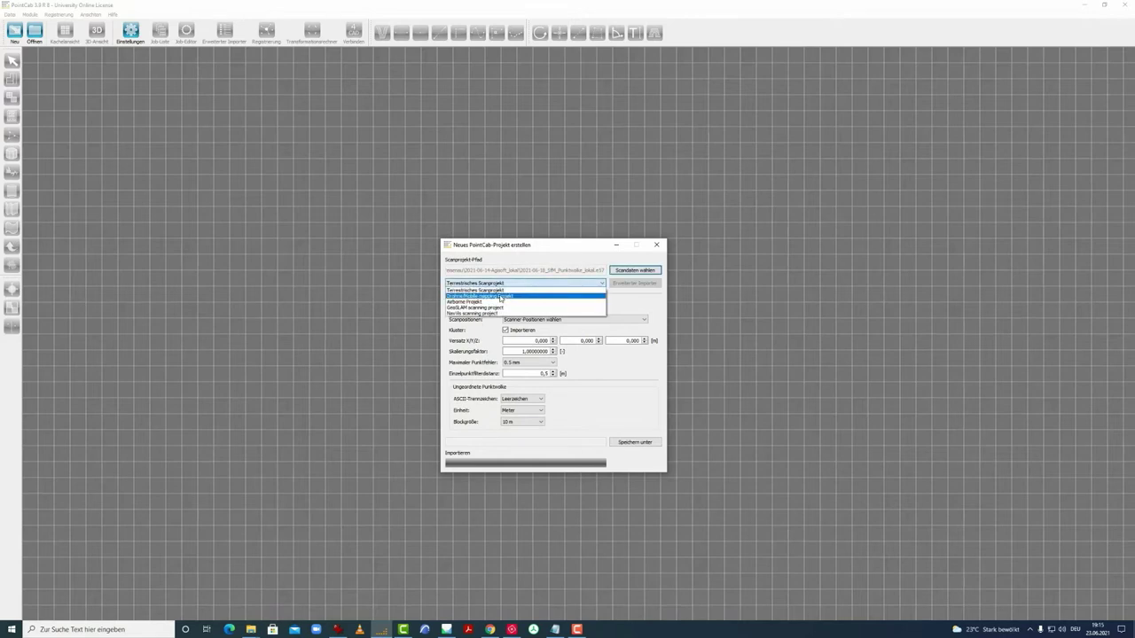
left_click(507, 297)
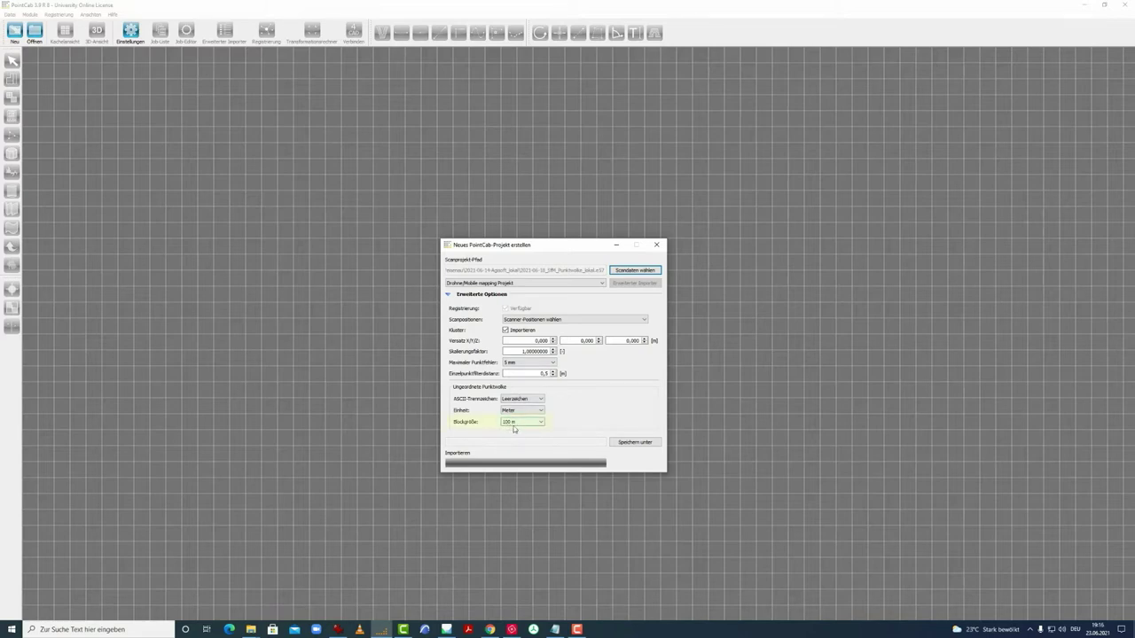
Set the project type back to Terrestrisches Scanprojekt and the block size of the unordered point cloud to 50 m.
left_click(512, 283)
left_click(511, 291)
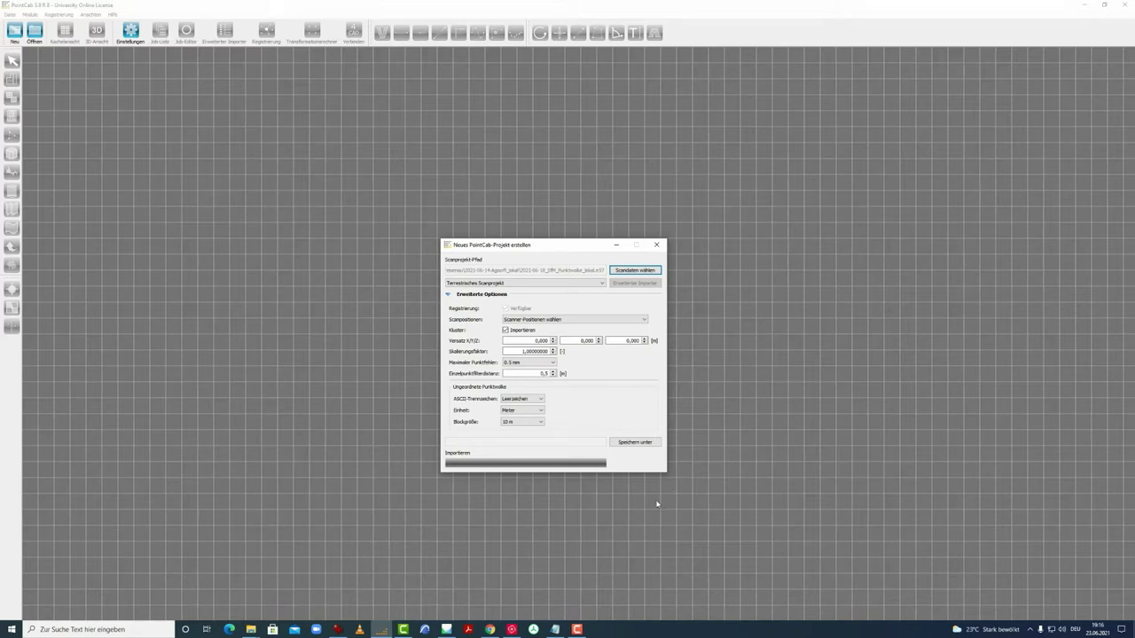
left_click(525, 422)
left_click(524, 441)
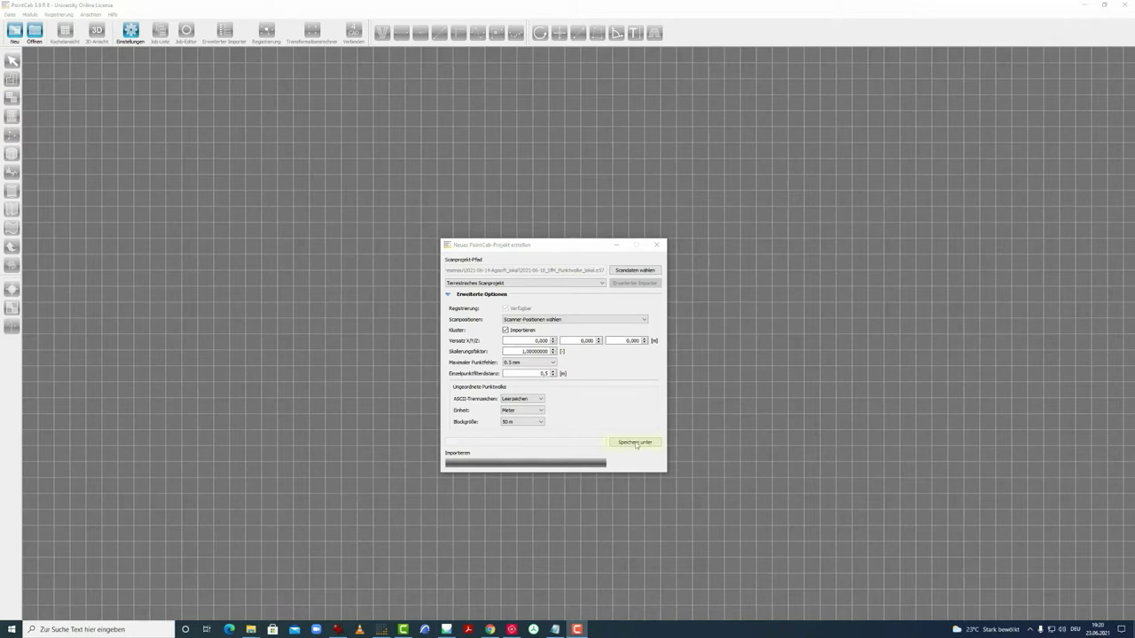
Begin saving the project and create a new folder Pointcab_SY_SfM inside Pointcab_Tutorial.
left_click(635, 443)
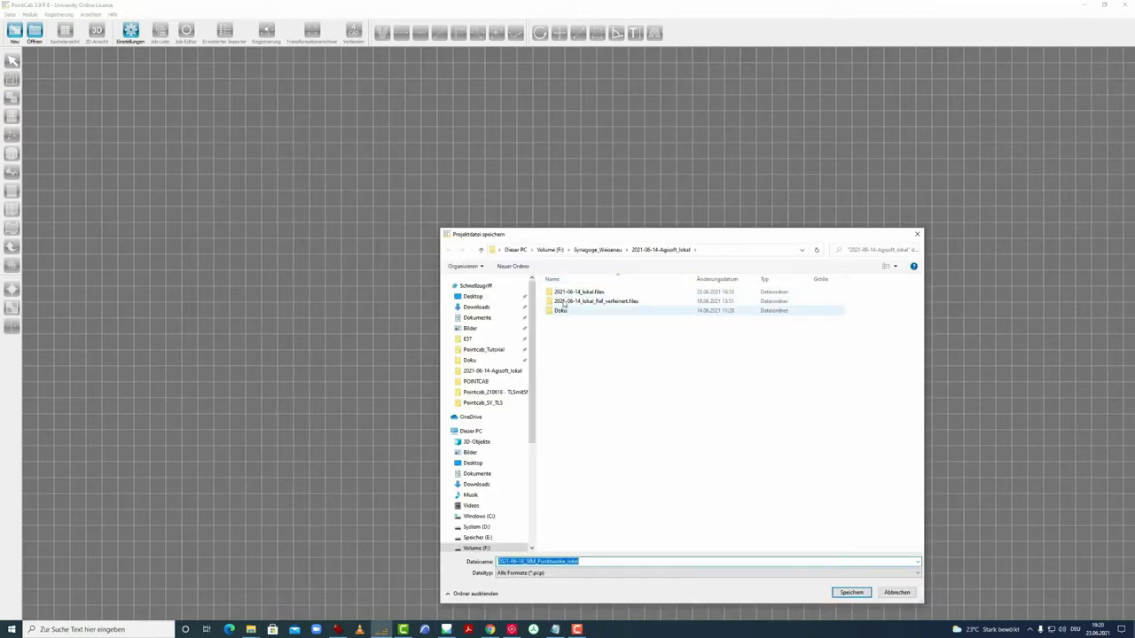
left_click(477, 351)
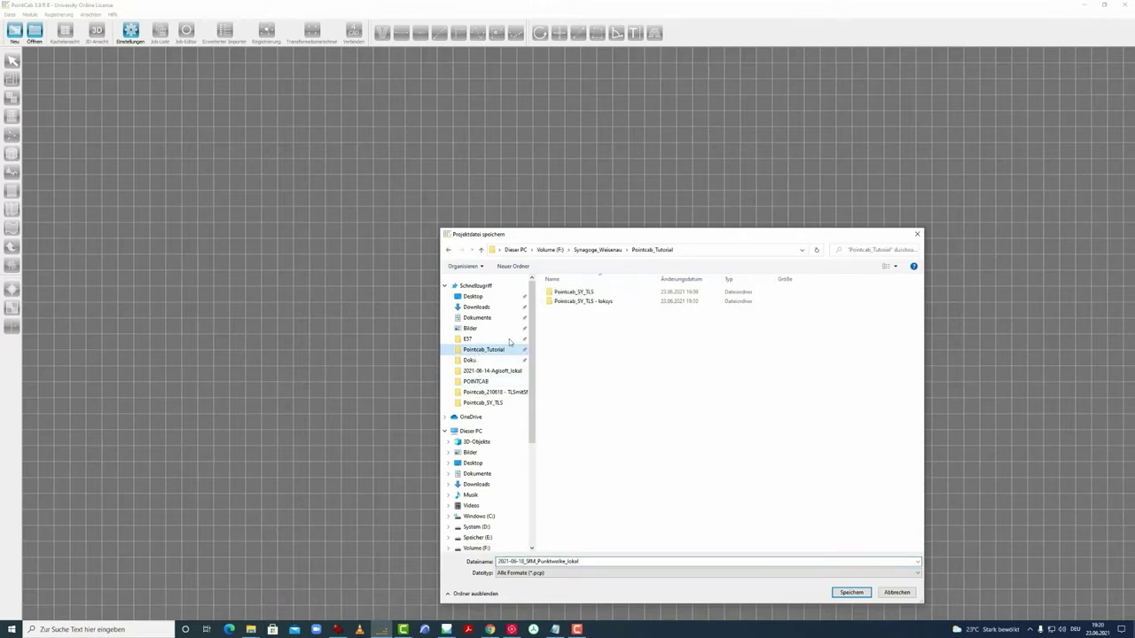
right_click(582, 316)
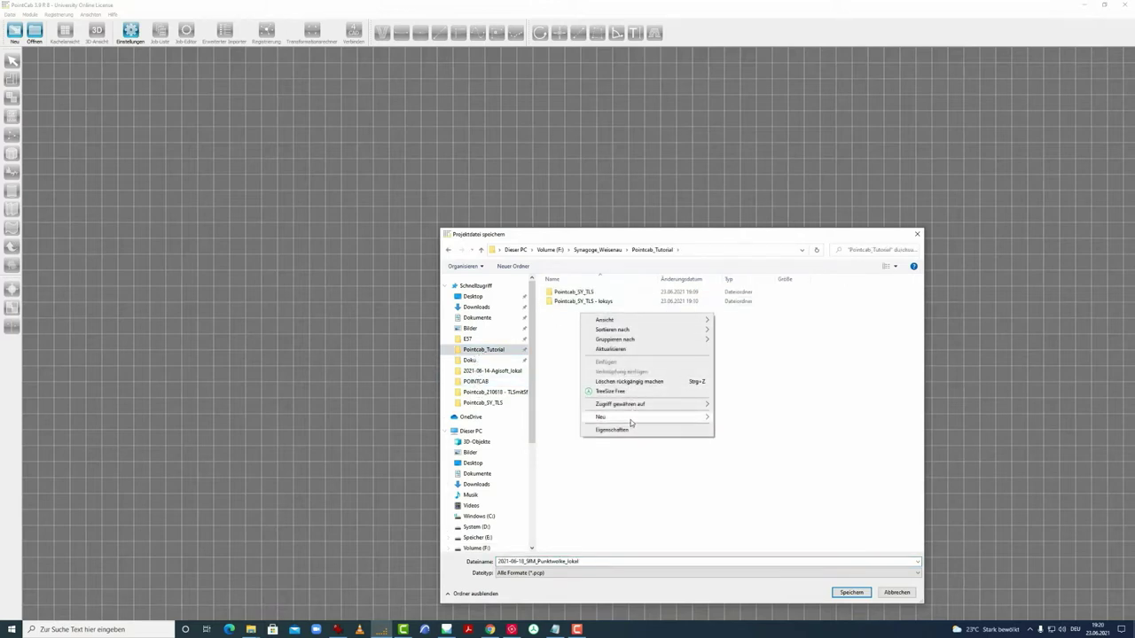
mouse_move(631, 418)
left_click(729, 419)
type("Pointcab_SY_SfM")
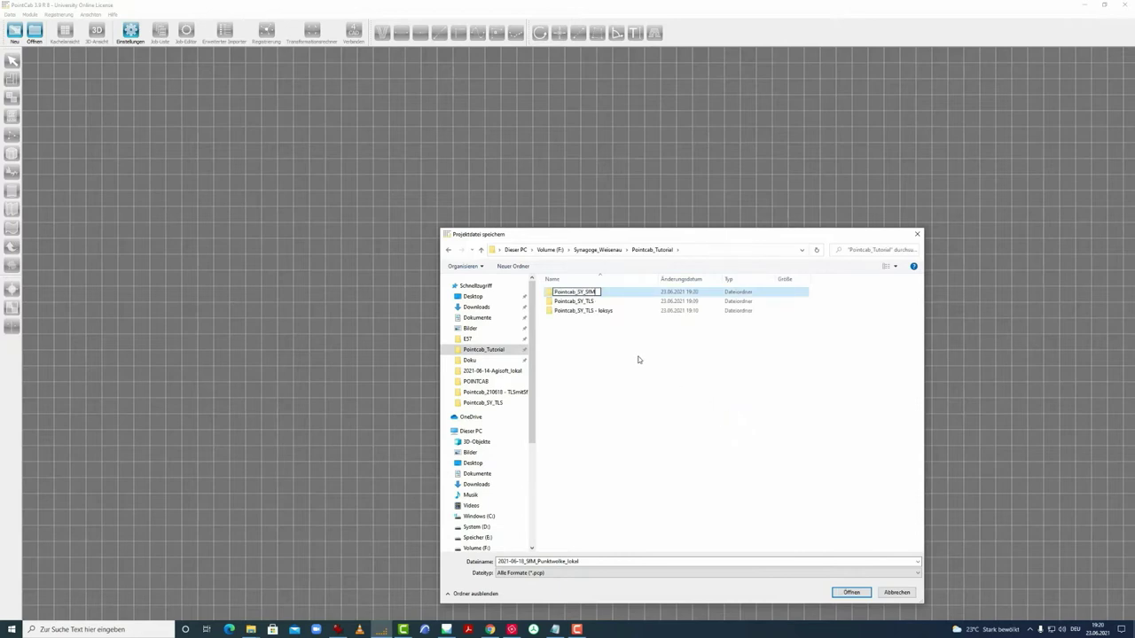
key("Return")
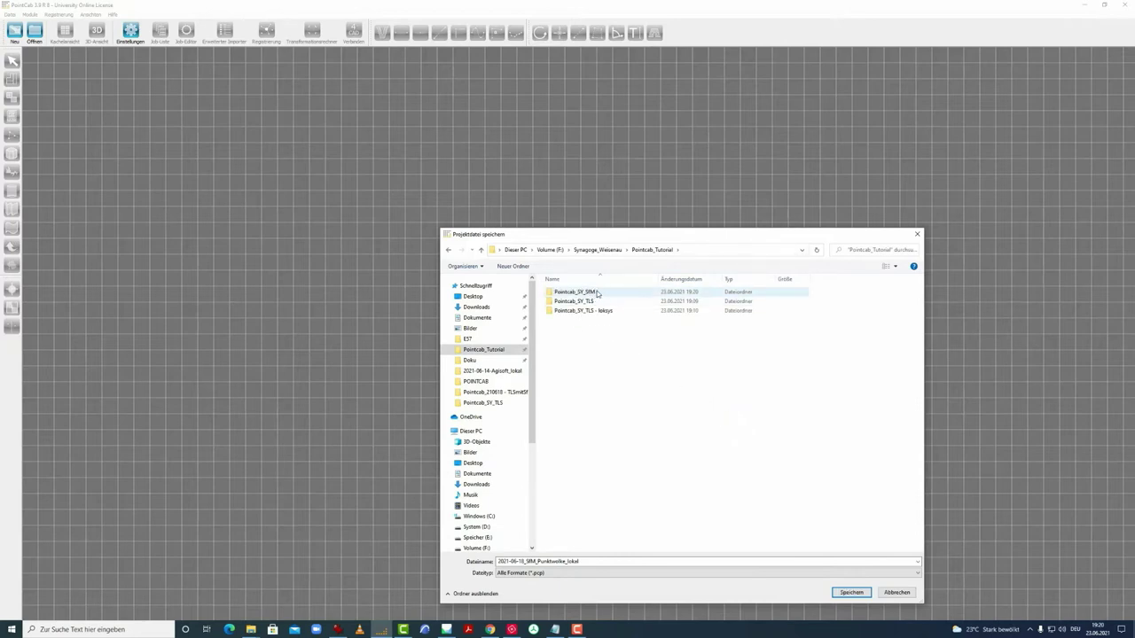
Save the project as Pointcab_SY_SfM in the new Pointcab_SY_SfM folder and import the point cloud.
left_click(559, 293)
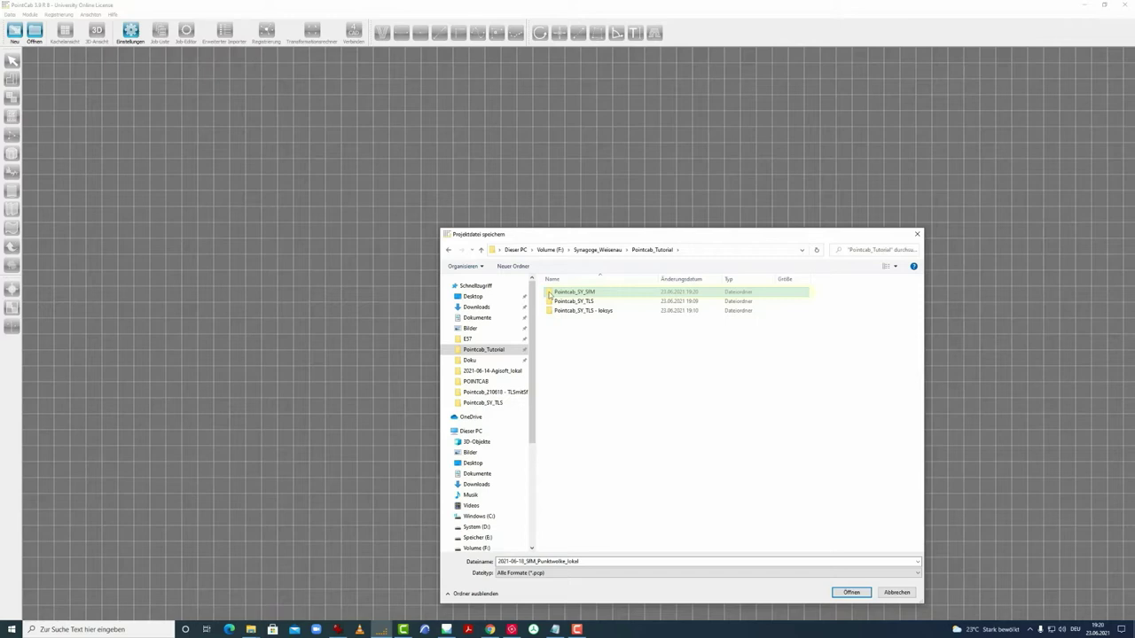
double_click(550, 294)
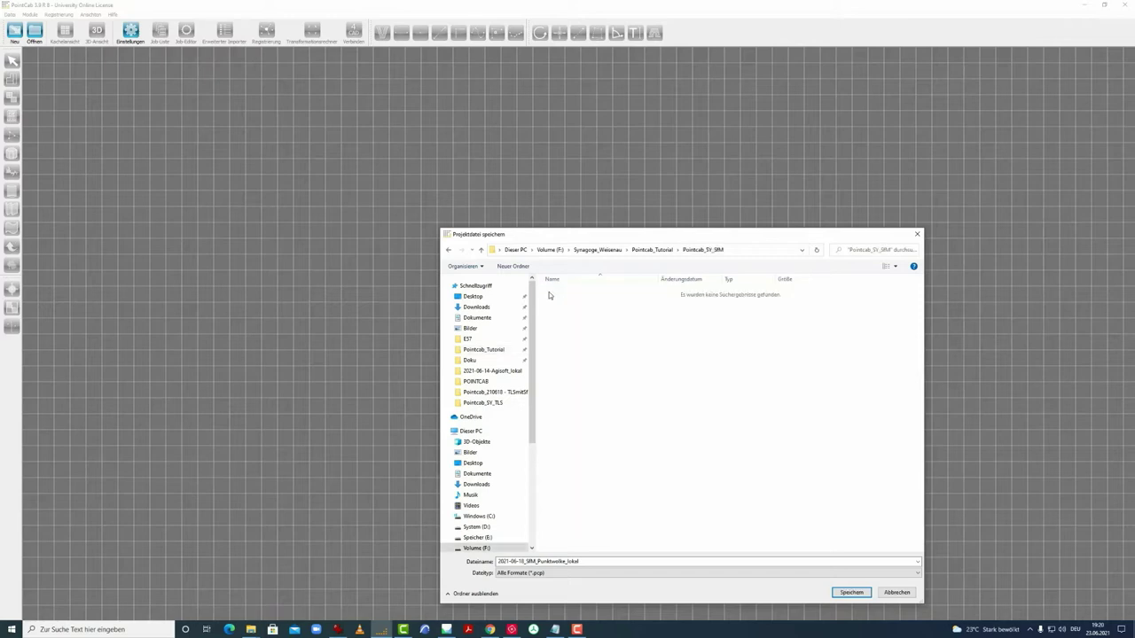
double_click(586, 562)
type("Pointcab_SY_SfM")
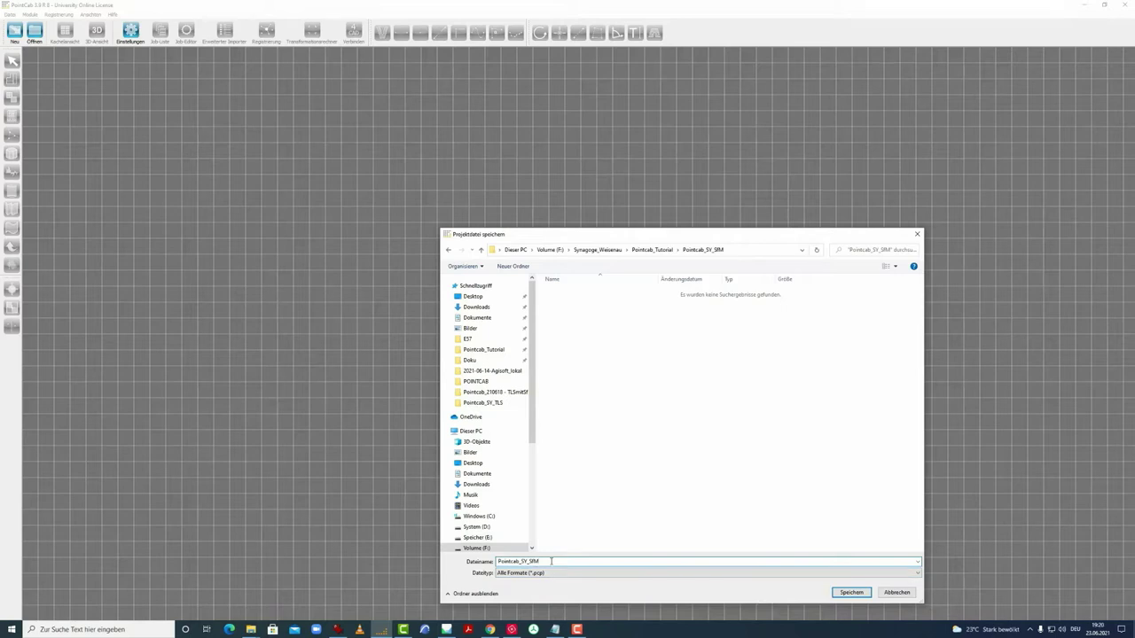
left_click(850, 593)
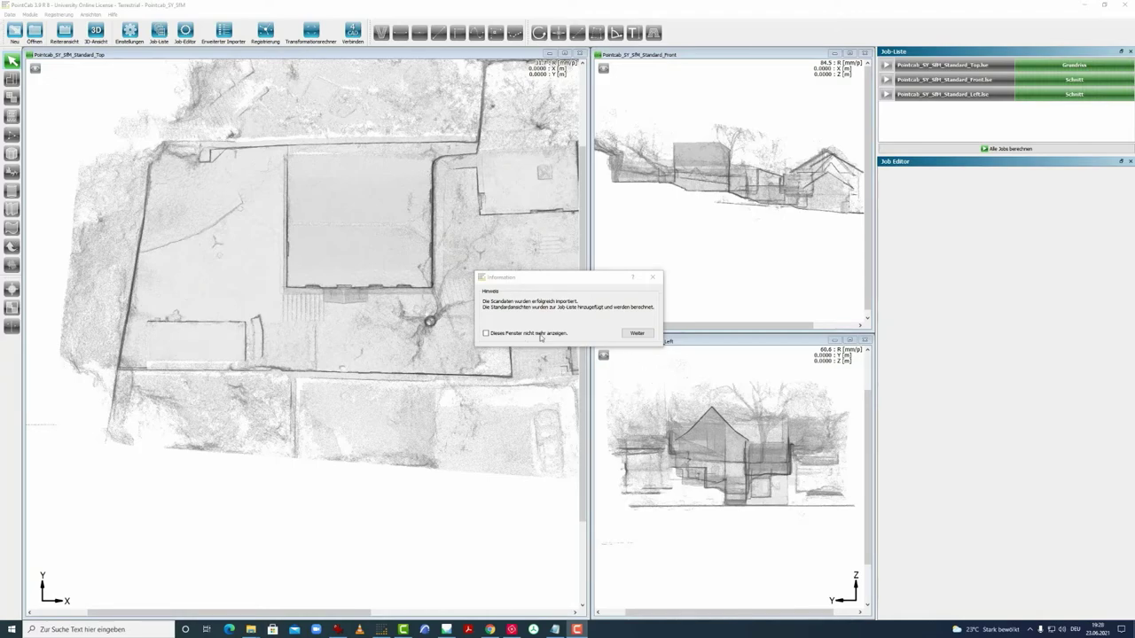
left_click(638, 335)
Examine the imported SfM point cloud around the synagogue roof and the tree in the top view.
scroll(476, 334, "down", 2)
middle_click_drag(368, 364, 356, 365)
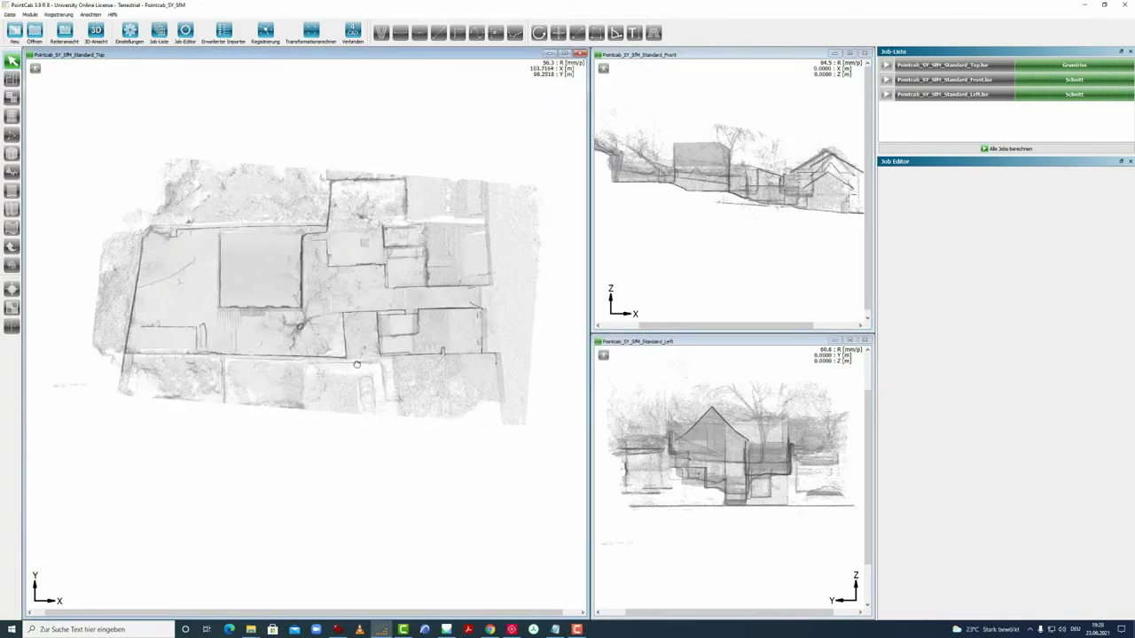
scroll(357, 365, "up", 5)
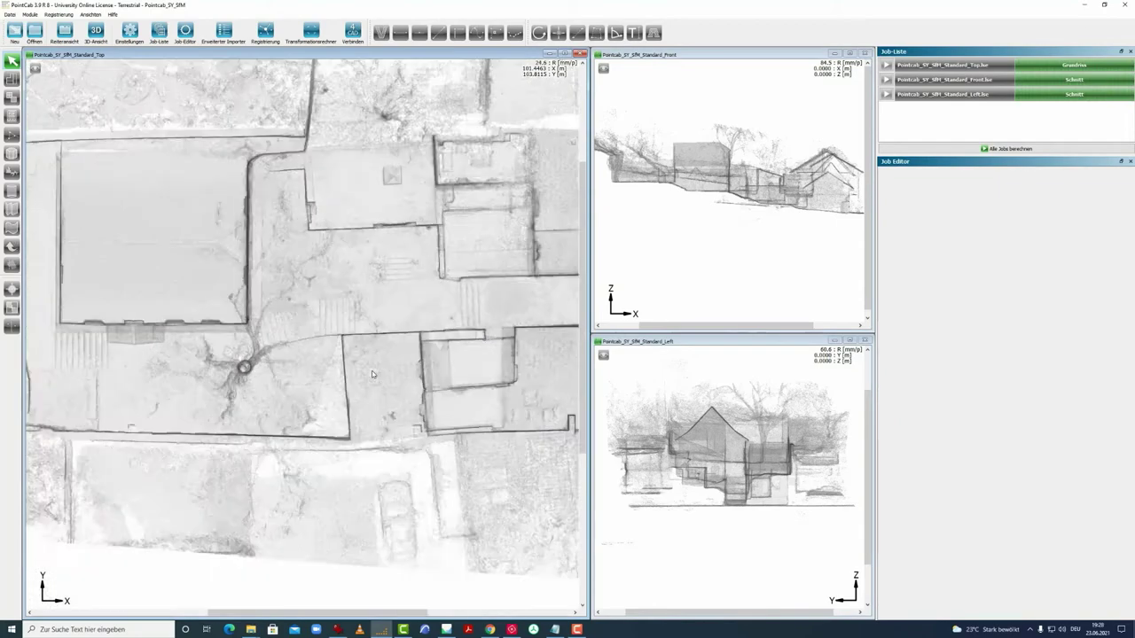
scroll(372, 374, "down", 3)
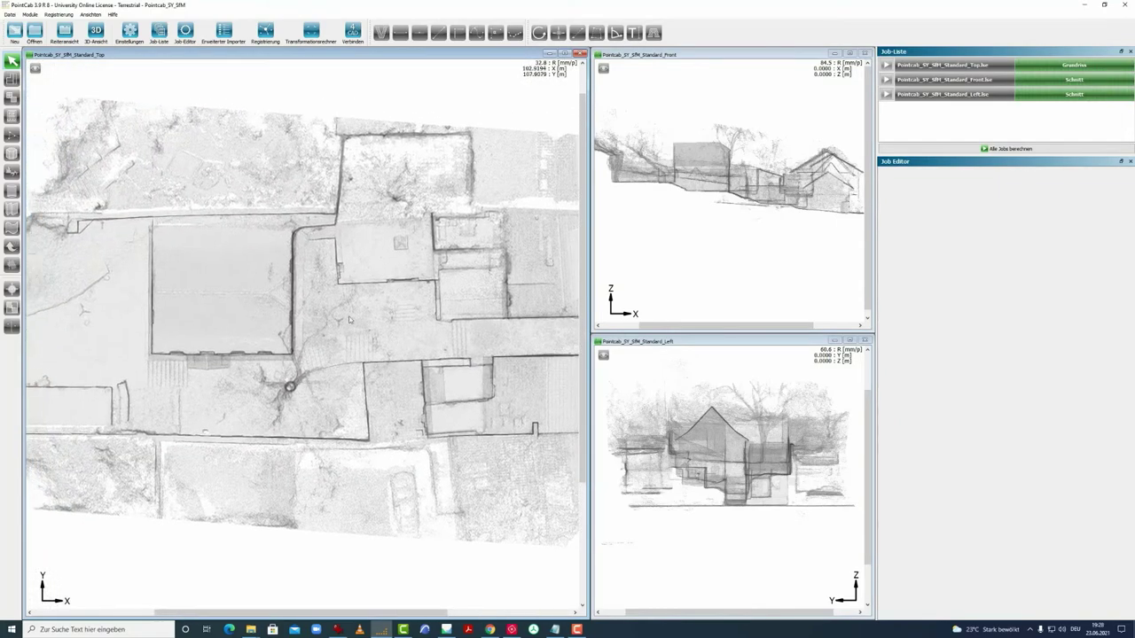
scroll(349, 319, "up", 4)
scroll(330, 366, "down", 2)
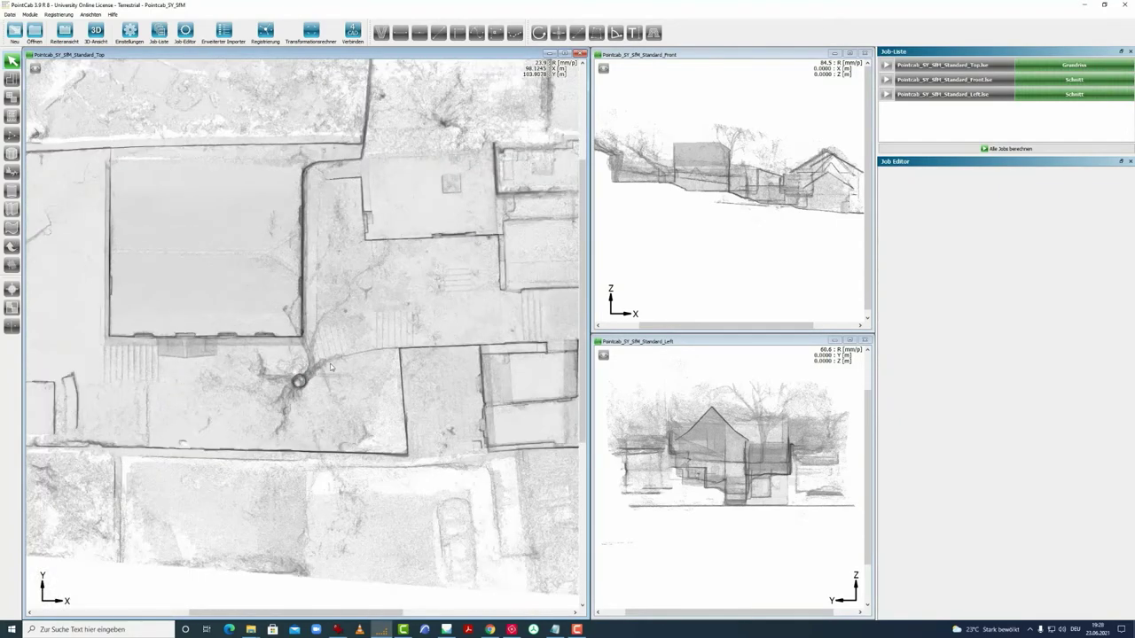
scroll(330, 366, "up", 6)
scroll(290, 361, "down", 2)
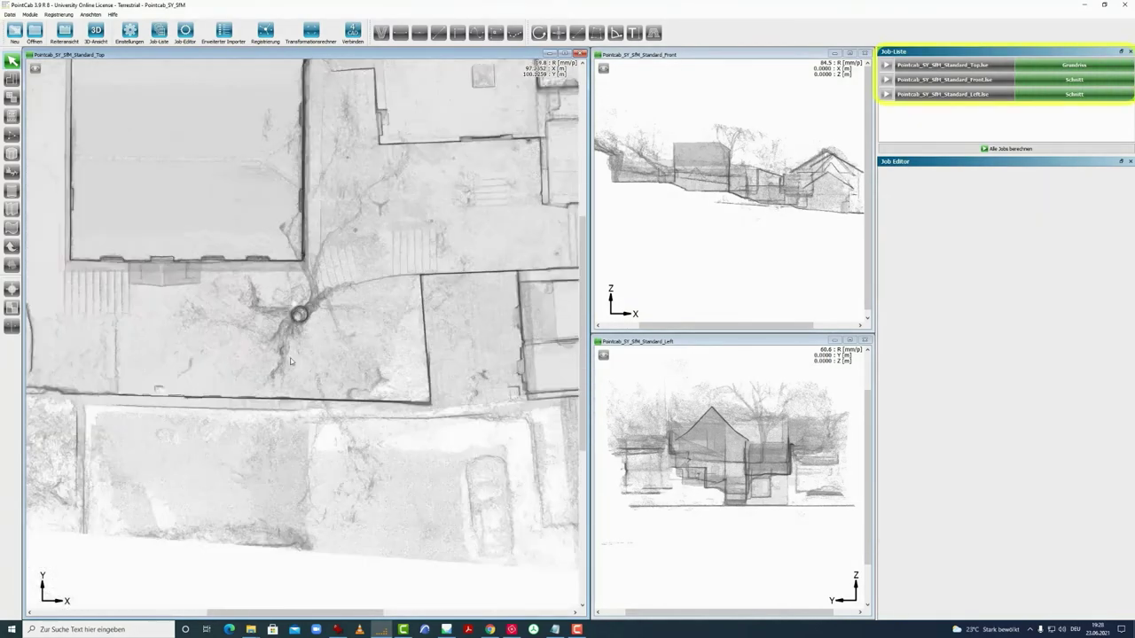
left_click_drag(290, 361, 324, 427)
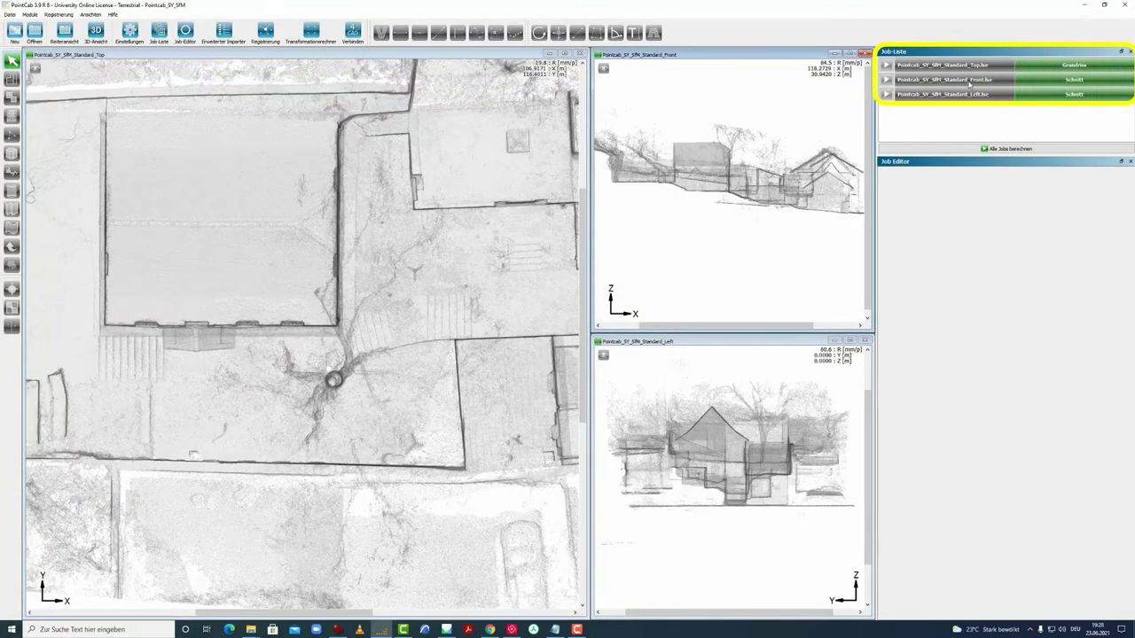
Recalculate the standard top view job with the point colour share raised to about 90 %.
right_click(924, 66)
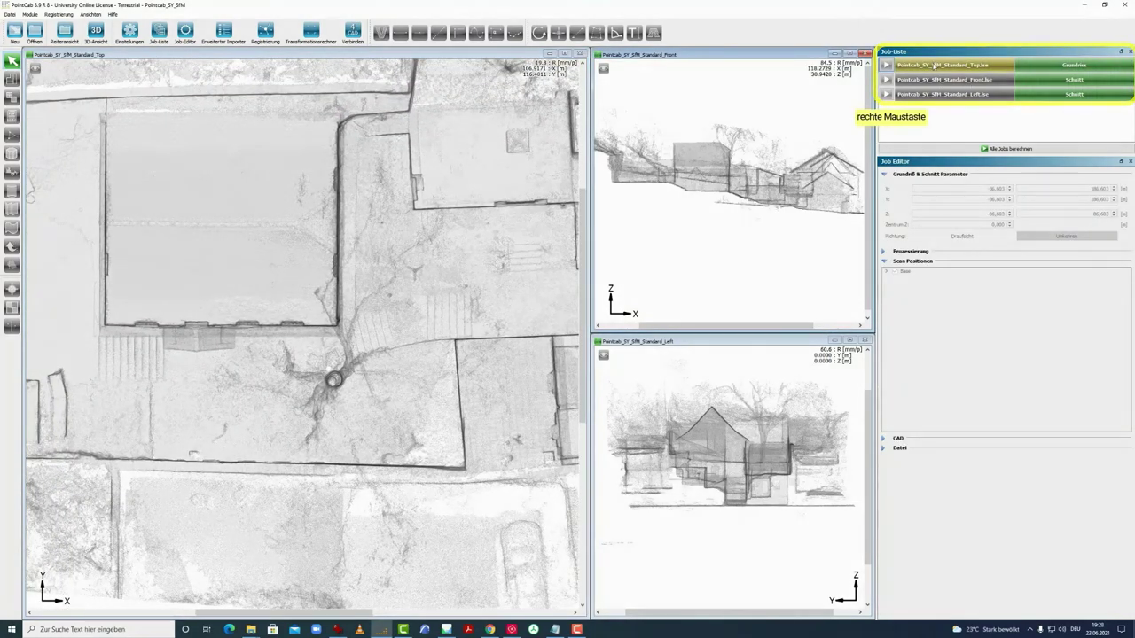
right_click(934, 65)
left_click(954, 73)
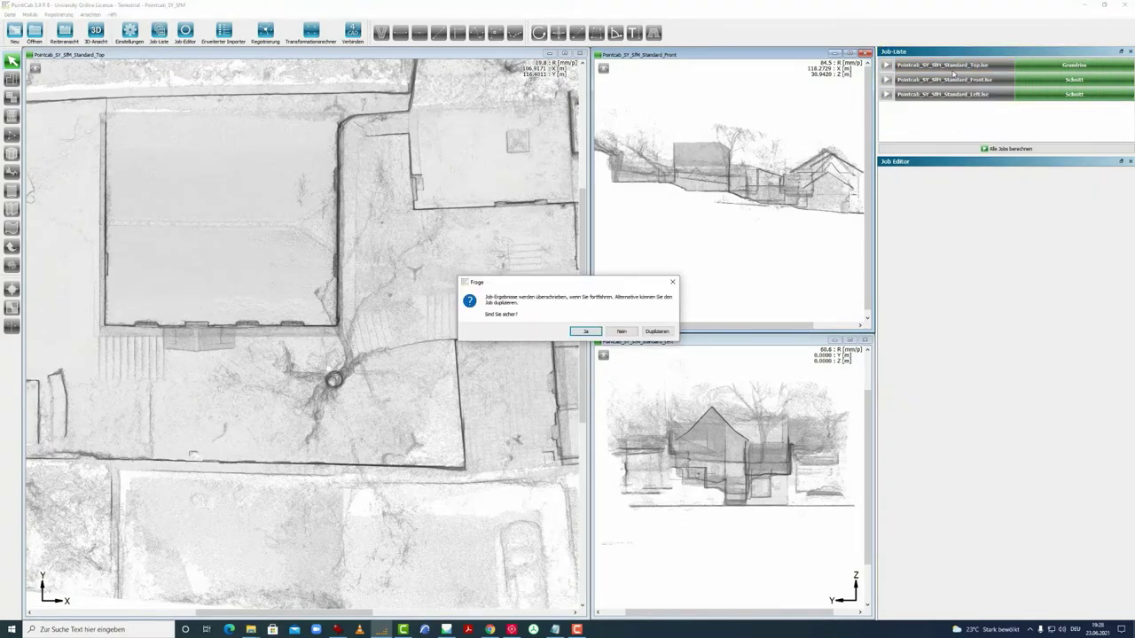
left_click(586, 331)
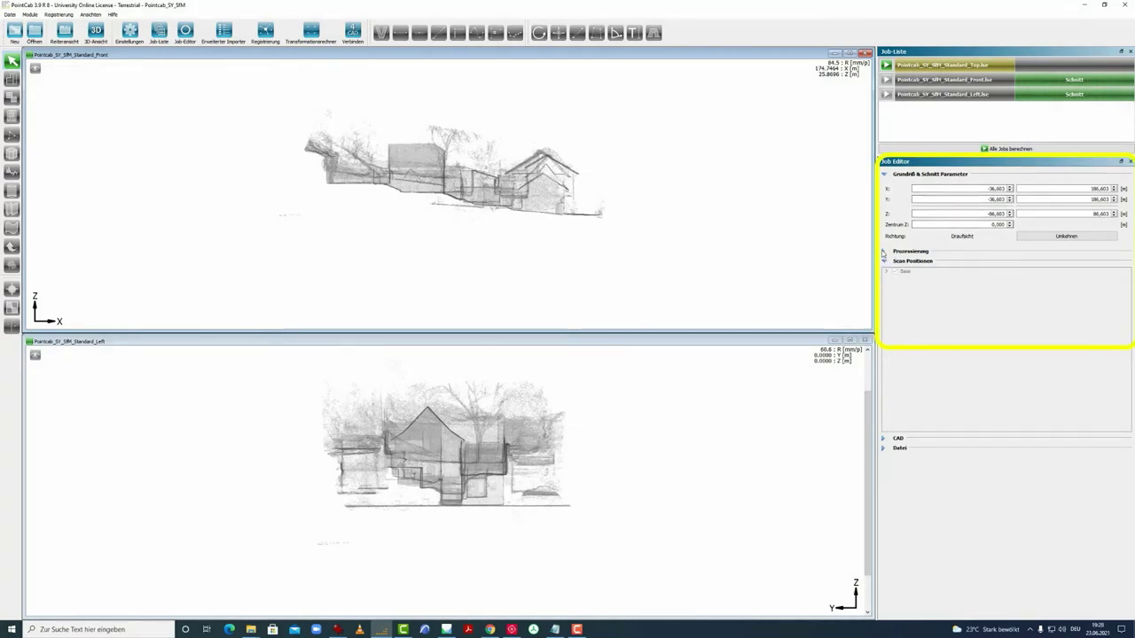
left_click(883, 252)
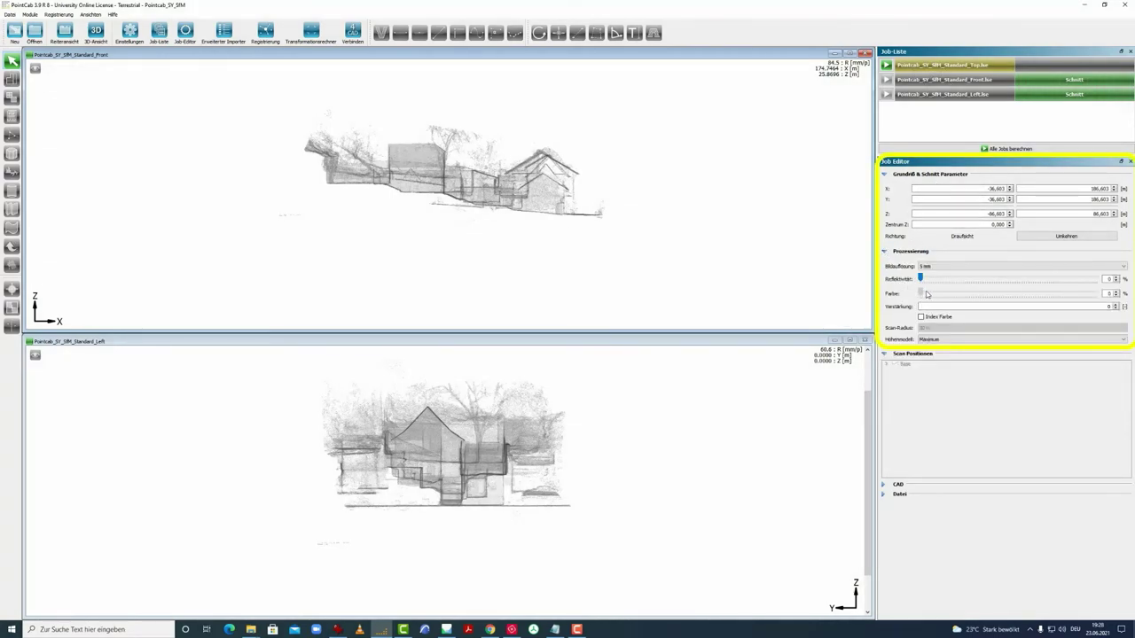
left_click_drag(927, 294, 1076, 298)
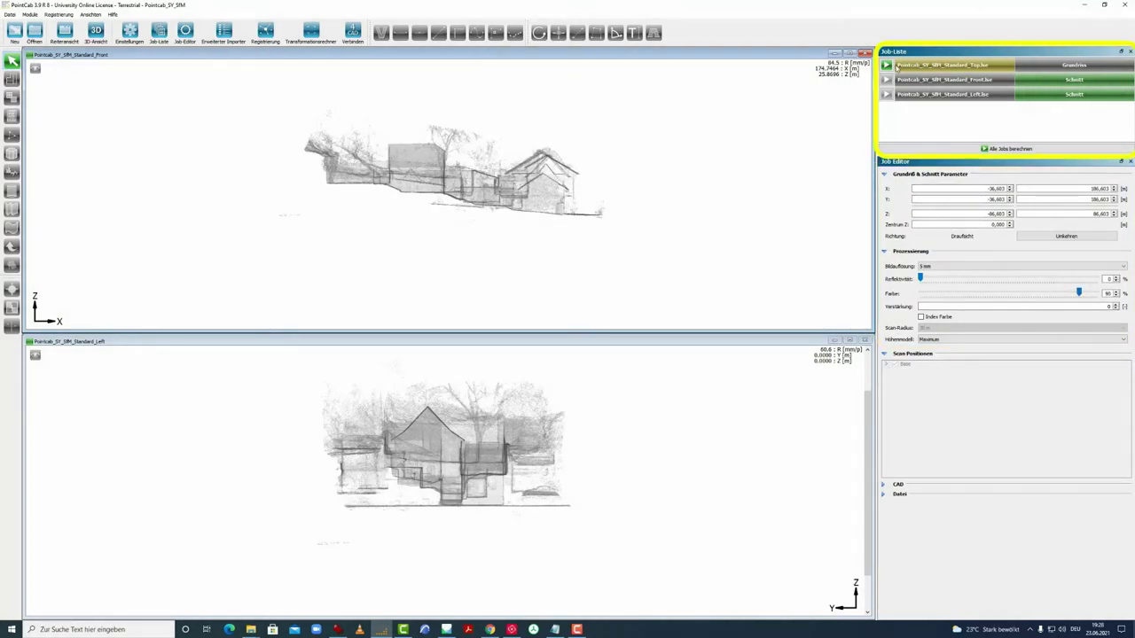
left_click(887, 65)
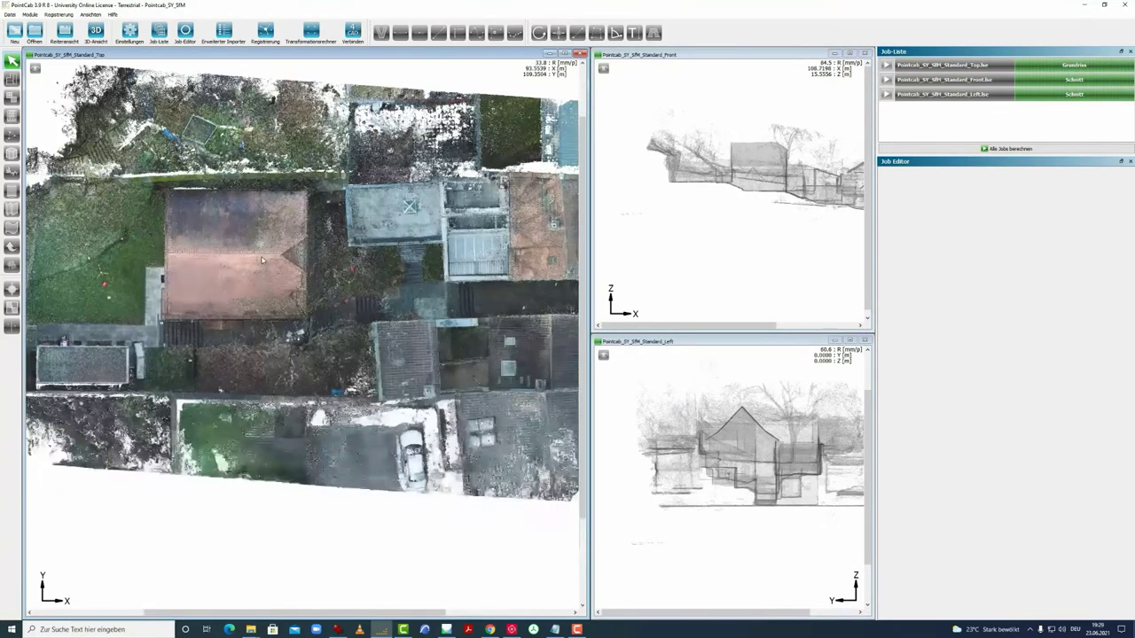
Examine the coloured top view around the synagogue roof and neighbouring buildings, and check the job's processing settings.
scroll(262, 259, "up", 6)
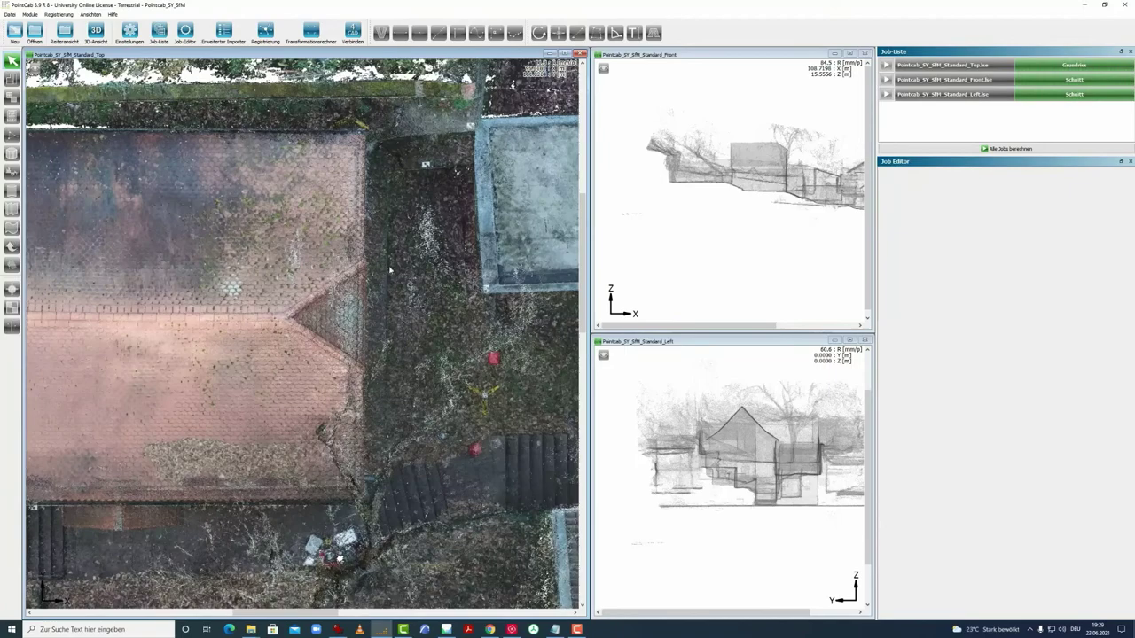
left_click(916, 66)
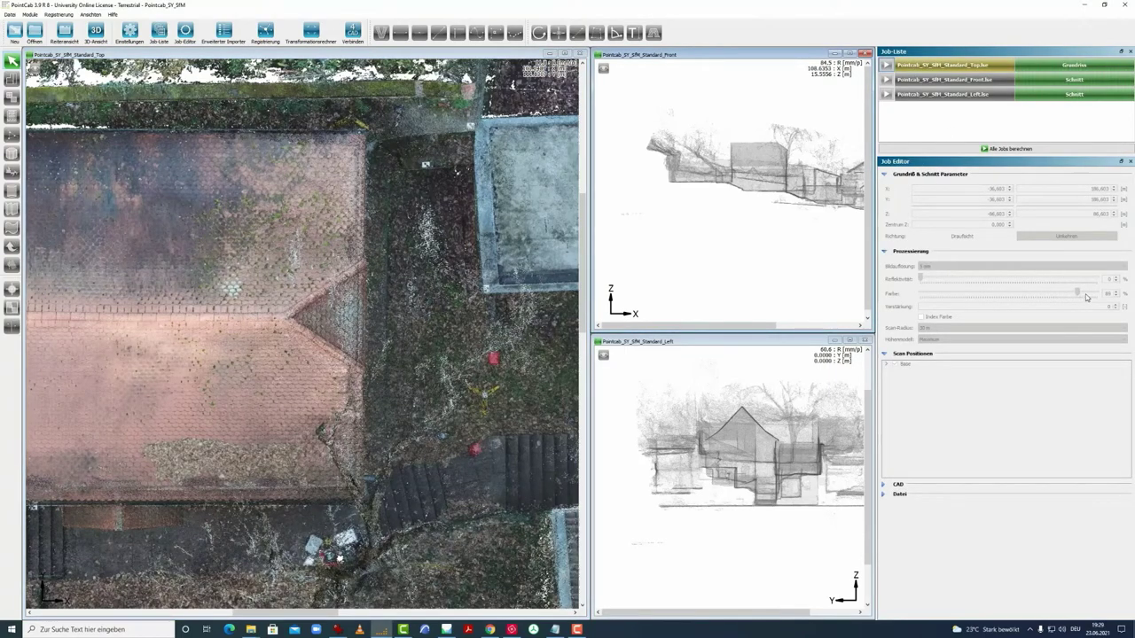
scroll(193, 271, "down", 4)
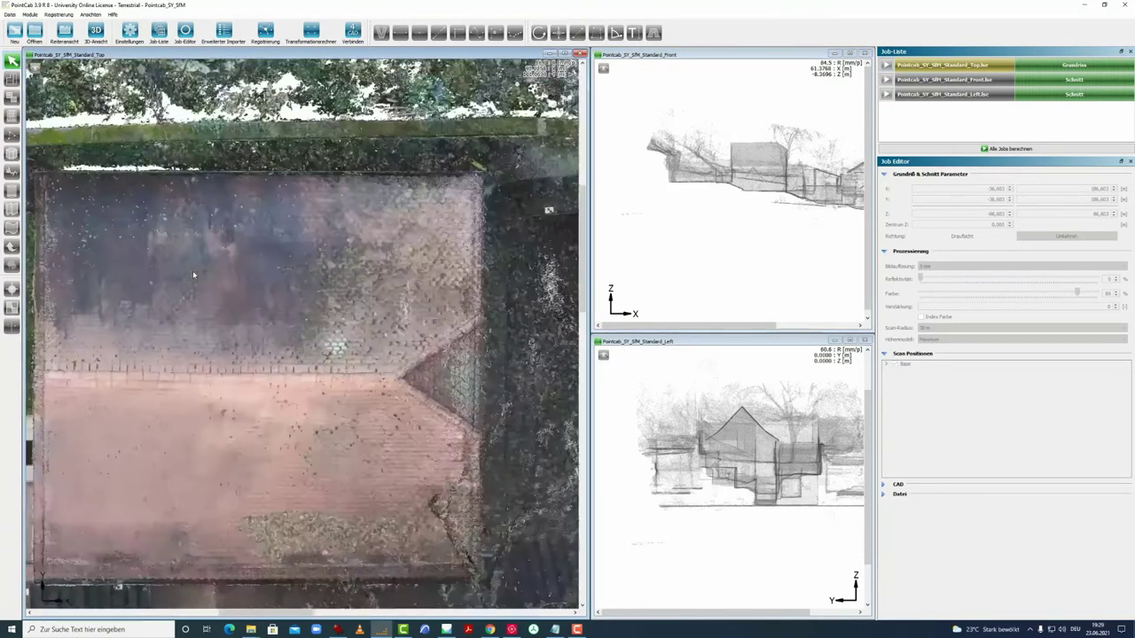
scroll(237, 317, "down", 4)
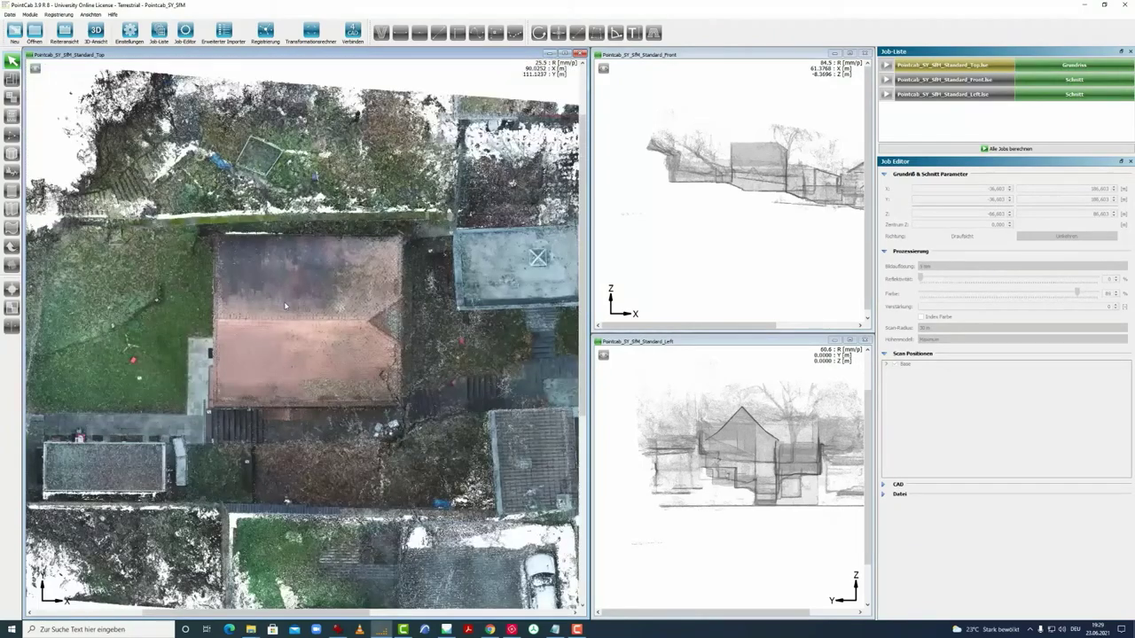
scroll(243, 329, "up", 2)
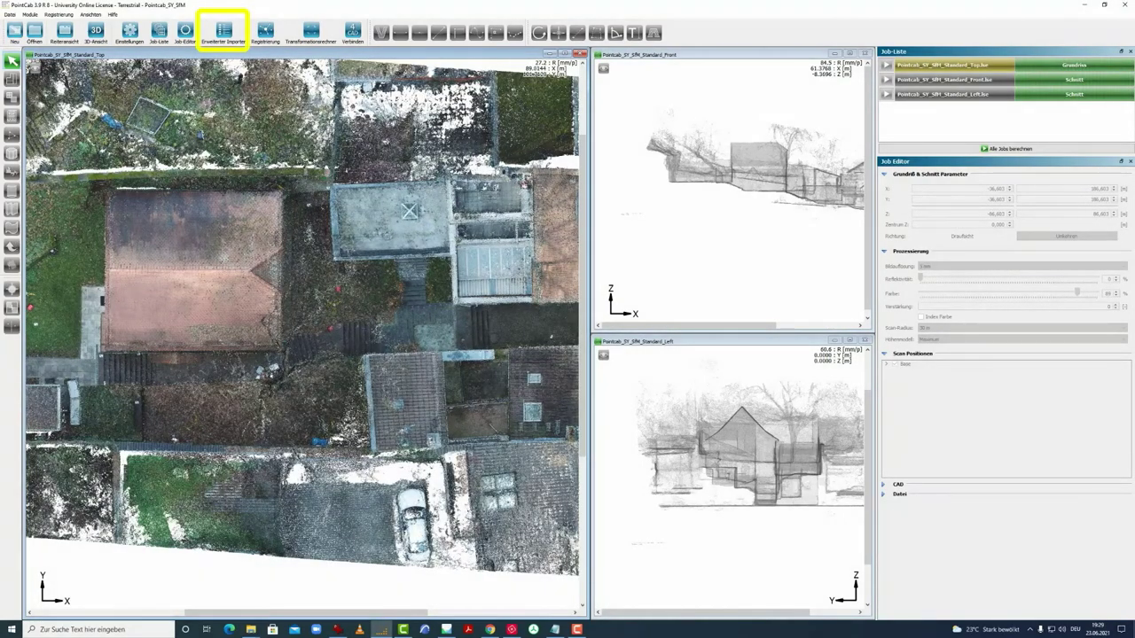
Review which point cloud blocks belong to the Base cluster in the extended importer and close the importer.
left_click(226, 32)
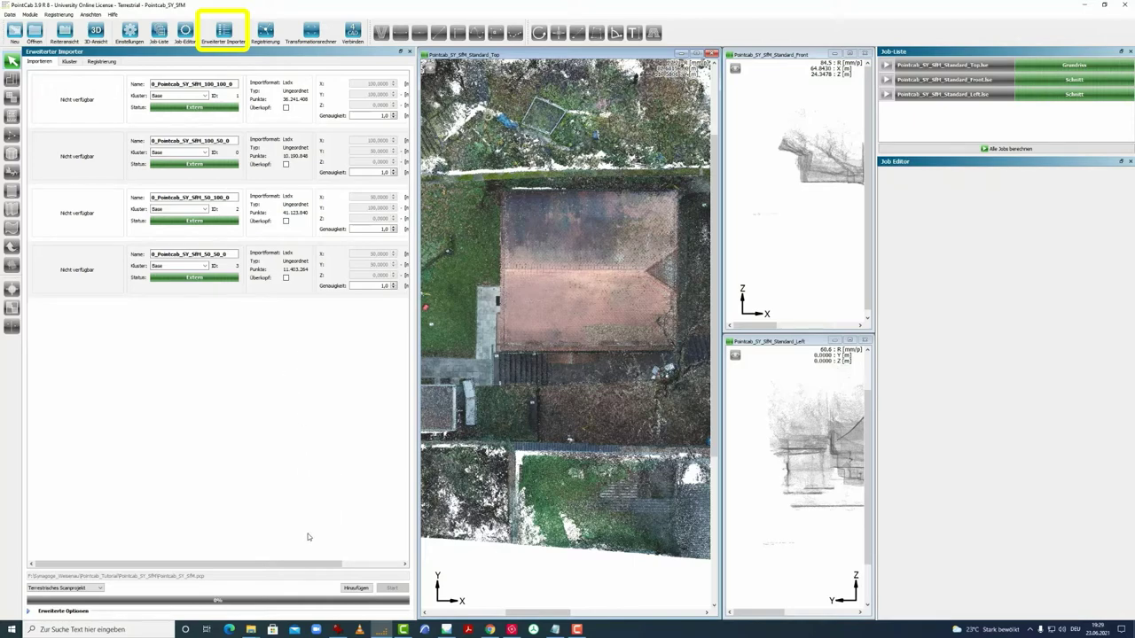
left_click(69, 61)
left_click(31, 77)
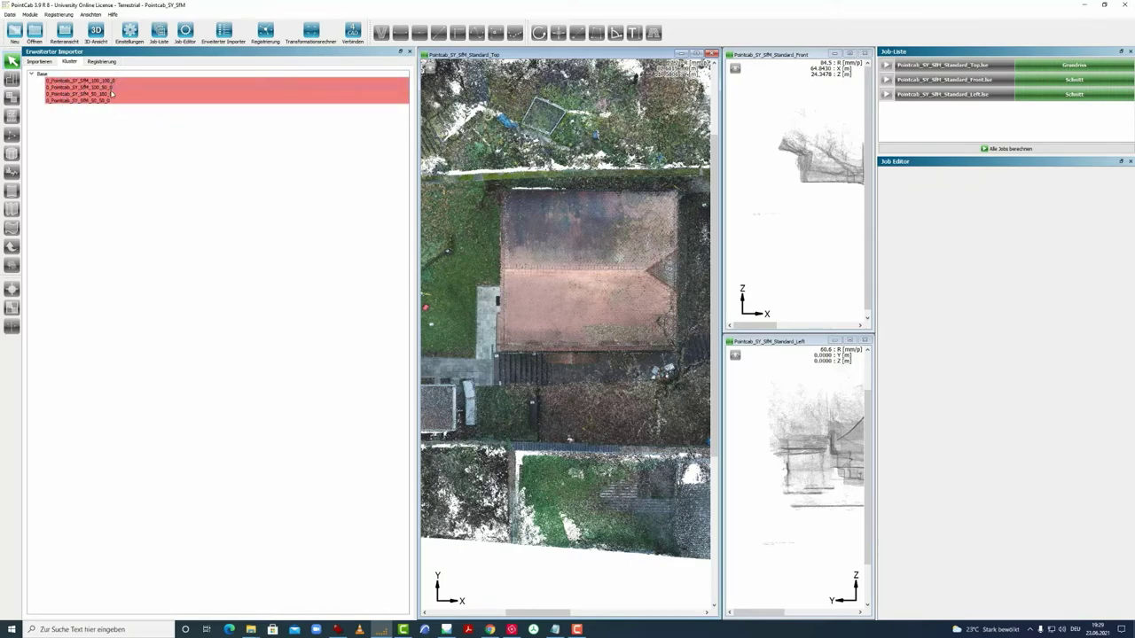
left_click(46, 76)
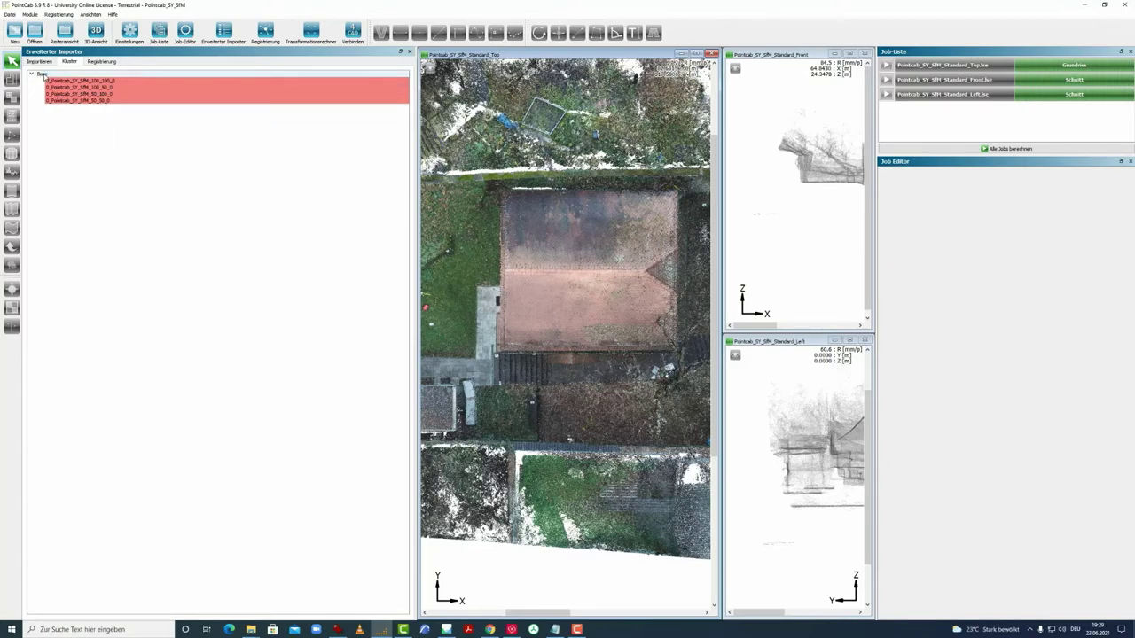
left_click(32, 75)
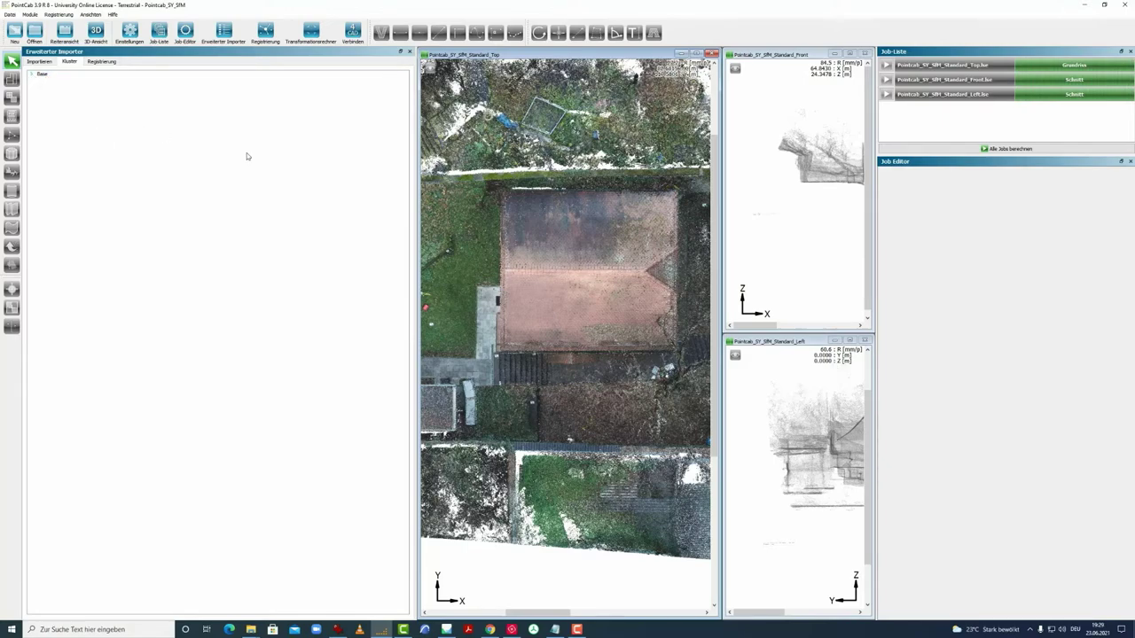
left_click(410, 52)
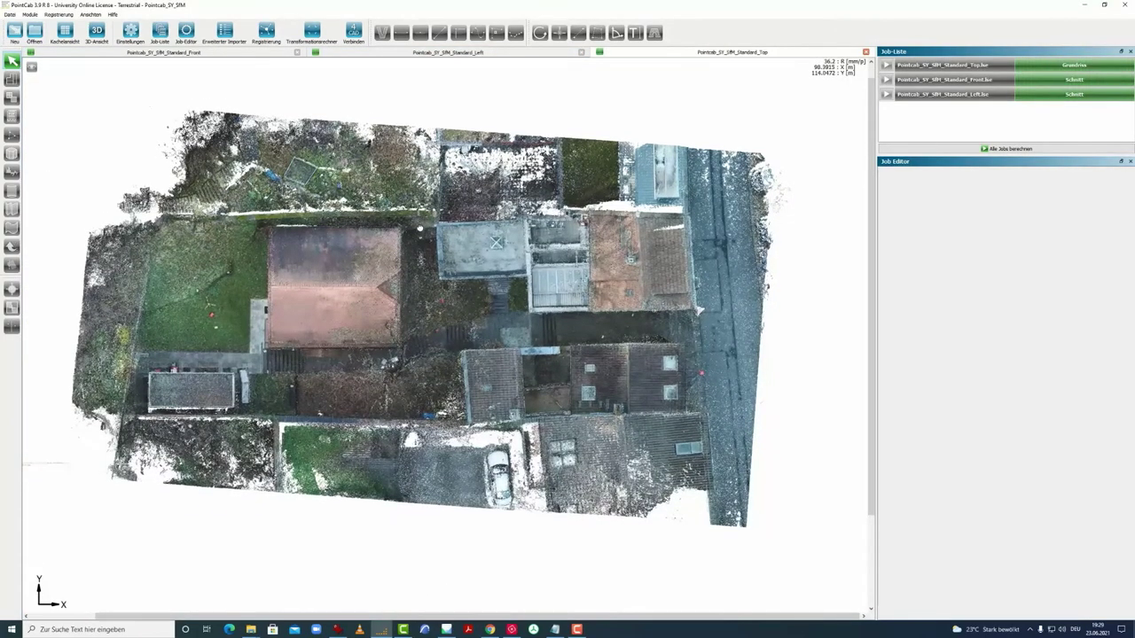
Draw a distance line about 30 m long from the yellow tripod mark beside the synagogue eastwards across the street in the top view.
scroll(493, 357, "up", 3)
scroll(375, 311, "up", 3)
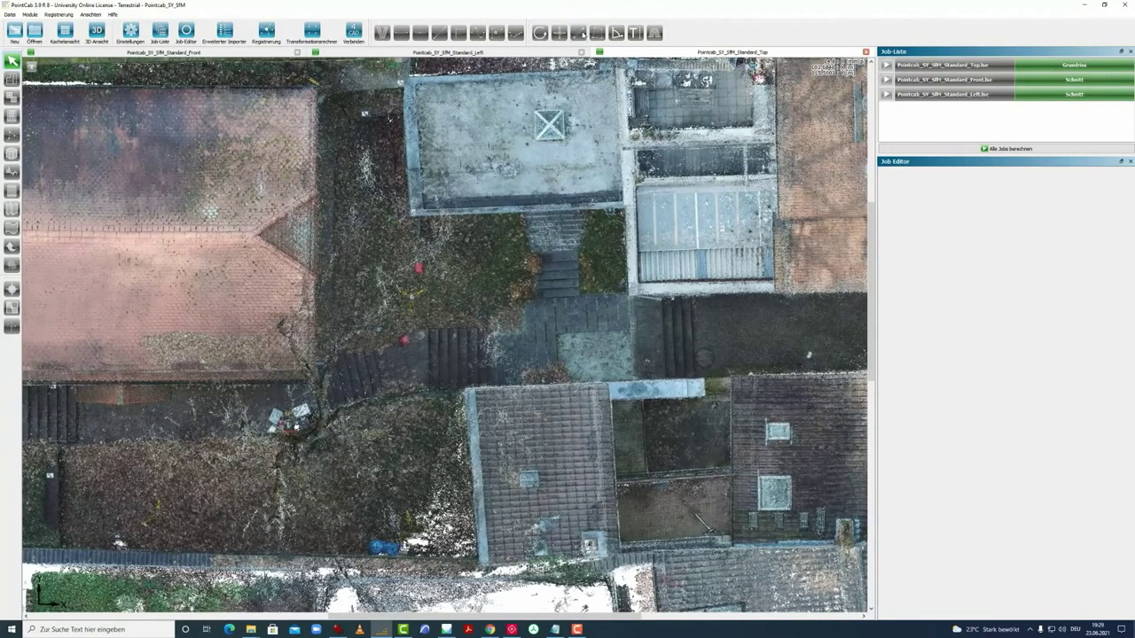
left_click(578, 33)
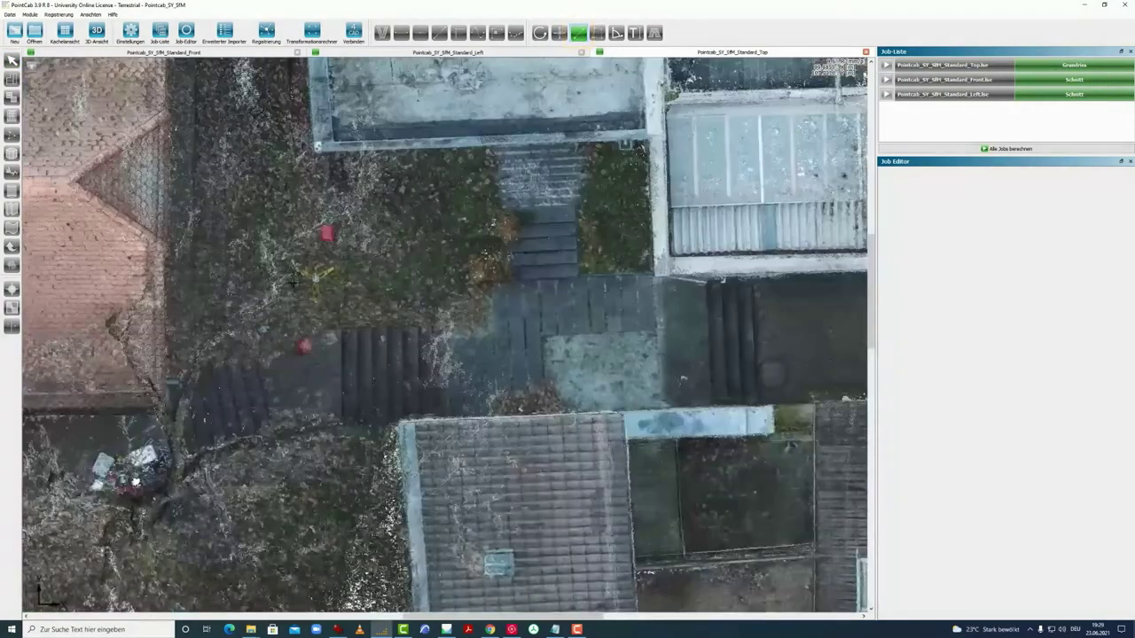
scroll(292, 282, "up", 1)
scroll(364, 292, "down", 5)
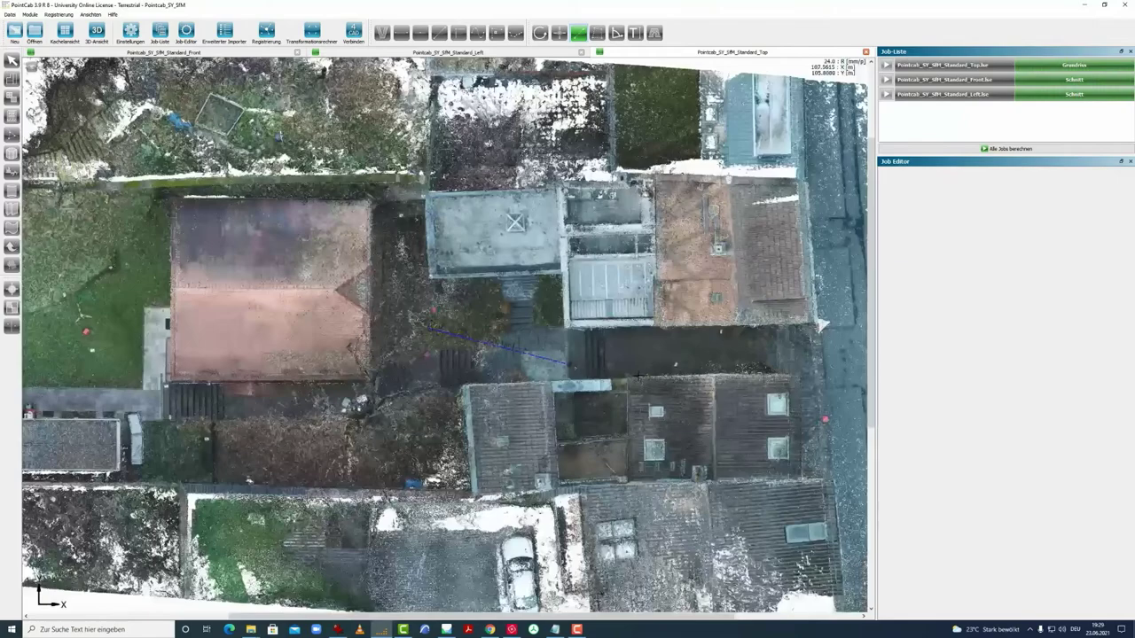
left_click(382, 291)
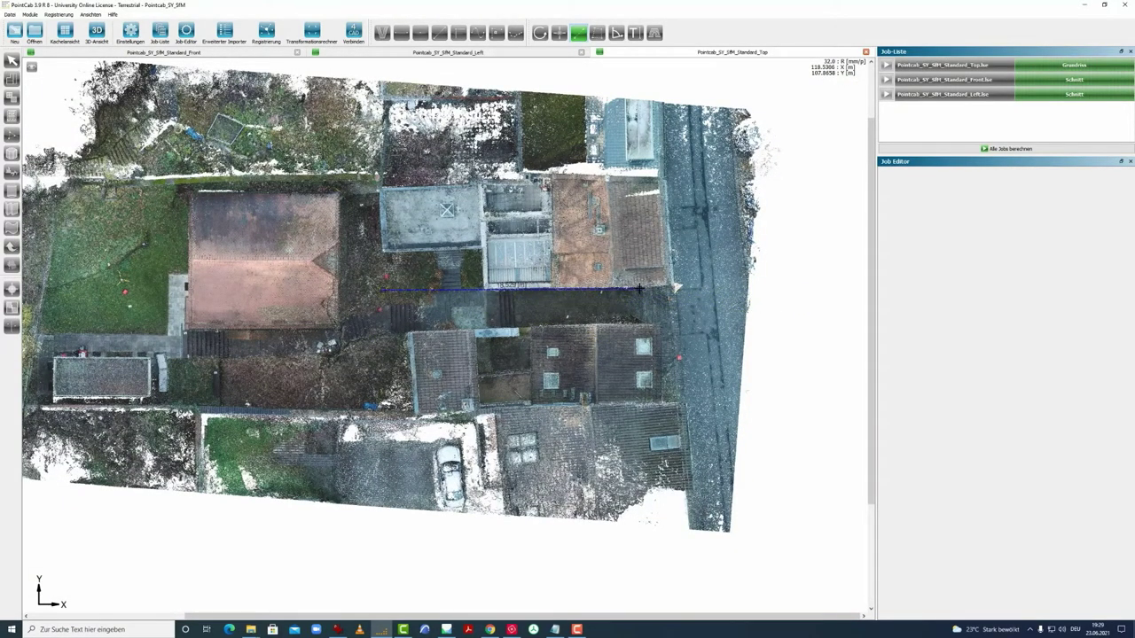
scroll(773, 309, "down", 1)
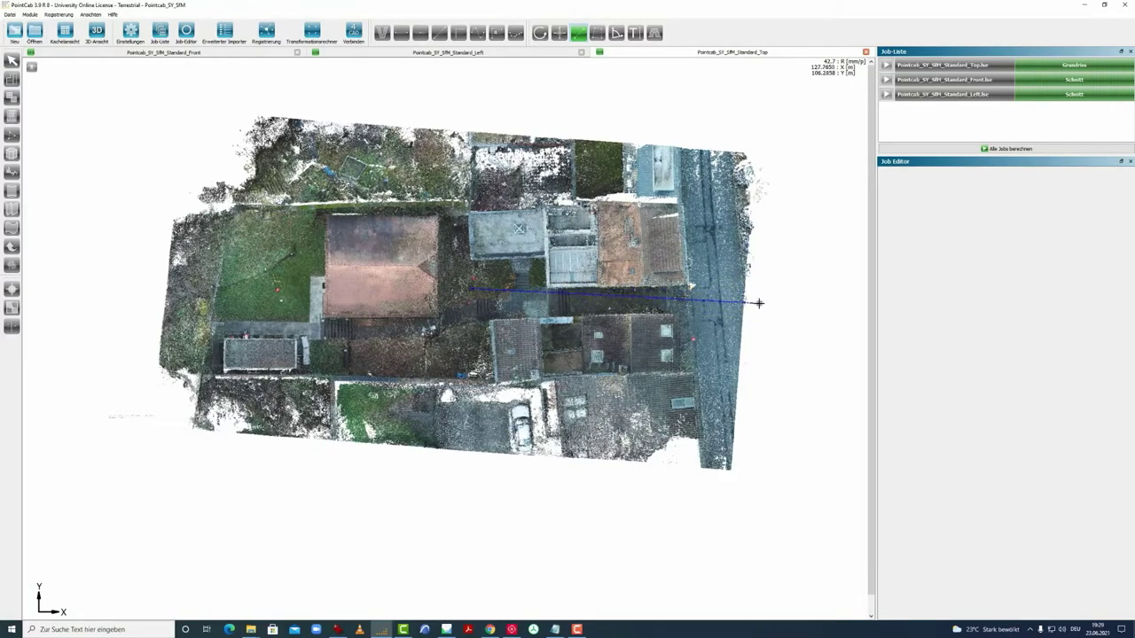
scroll(775, 299, "up", 1)
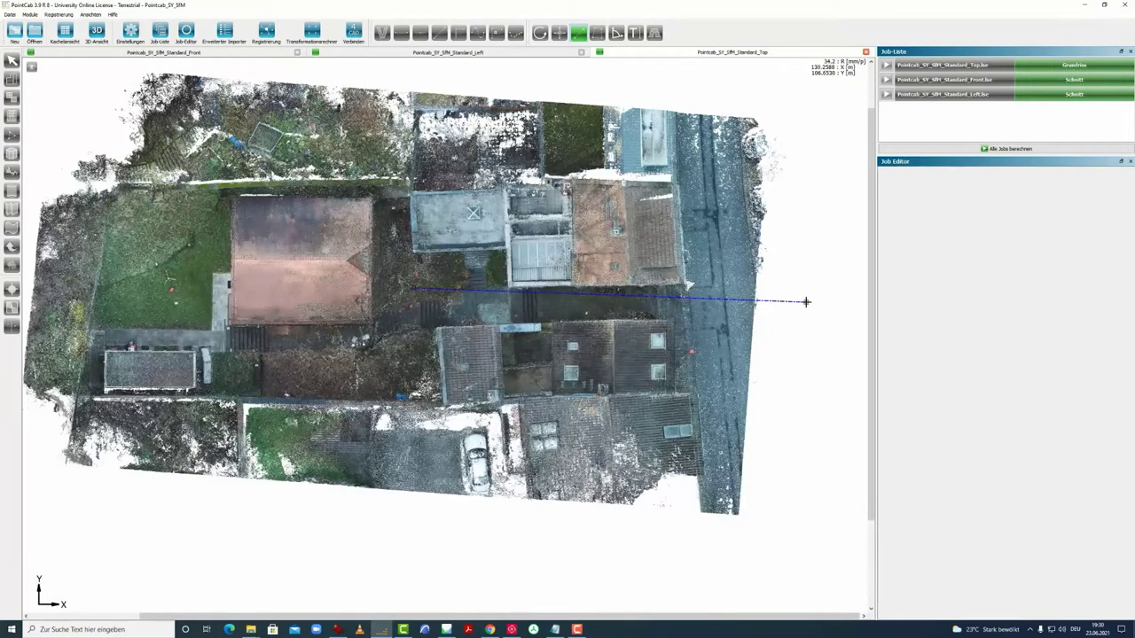
left_click(806, 302)
middle_click_drag(434, 318, 383, 322)
middle_click_drag(482, 321, 478, 343)
scroll(399, 310, "up", 1)
scroll(387, 313, "down", 2)
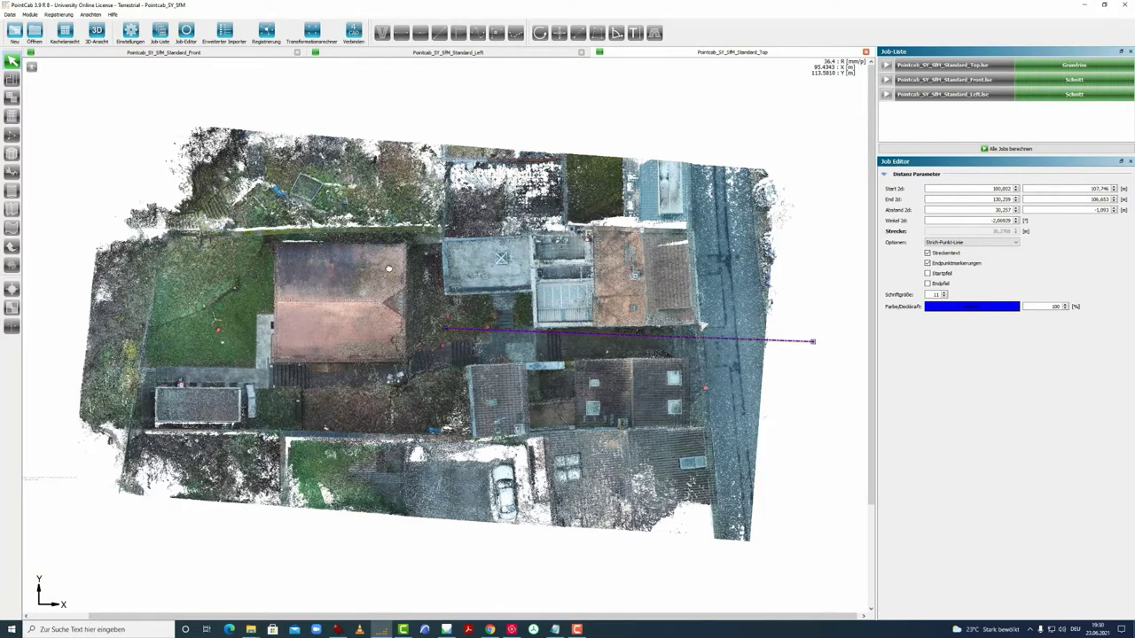
middle_click_drag(386, 269, 390, 269)
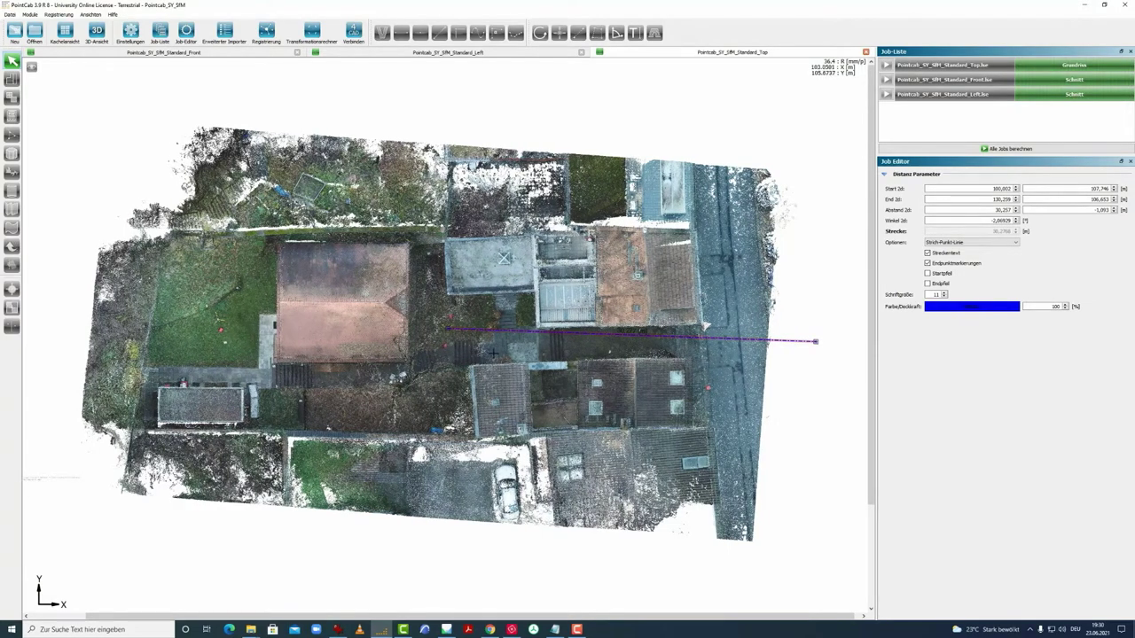
middle_click_drag(495, 350, 497, 357)
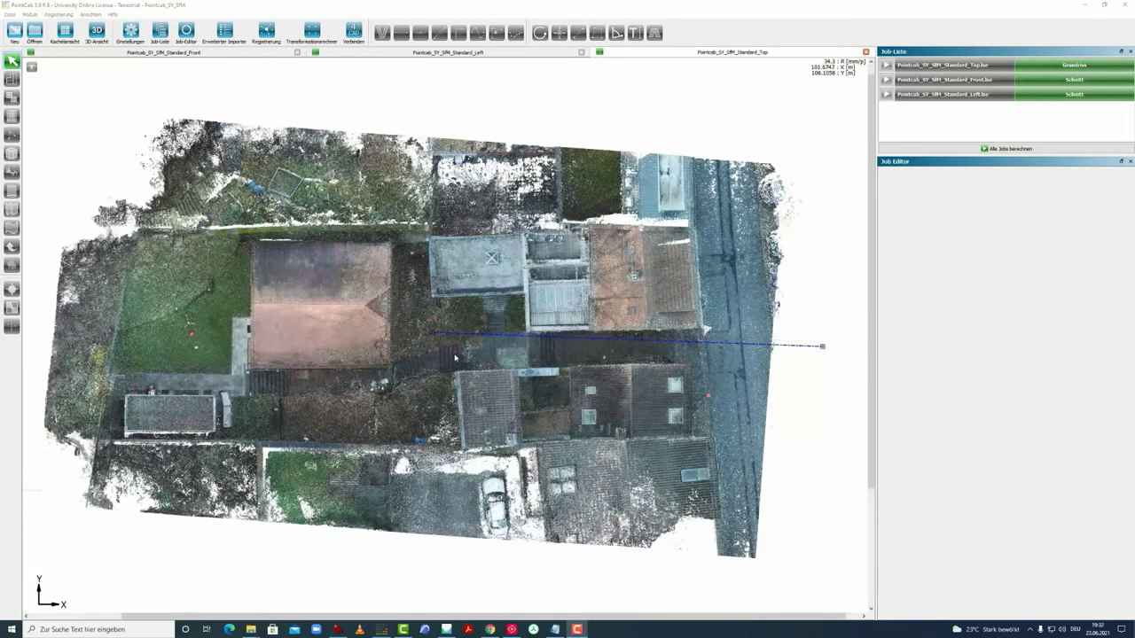
middle_click_drag(419, 367, 427, 370)
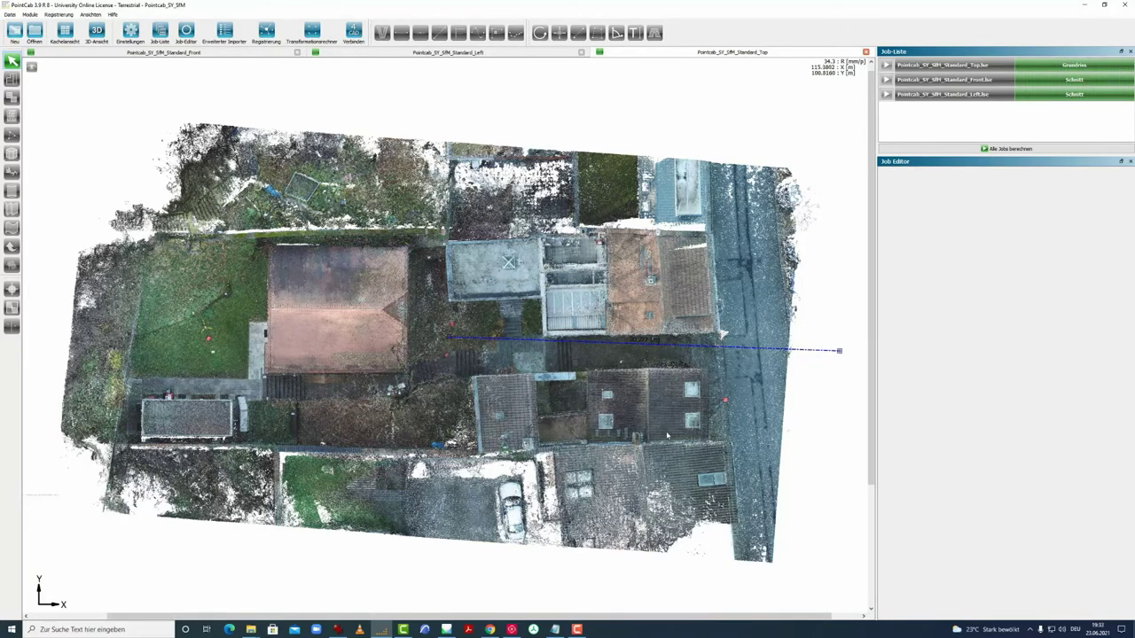
middle_click_drag(438, 416, 441, 423)
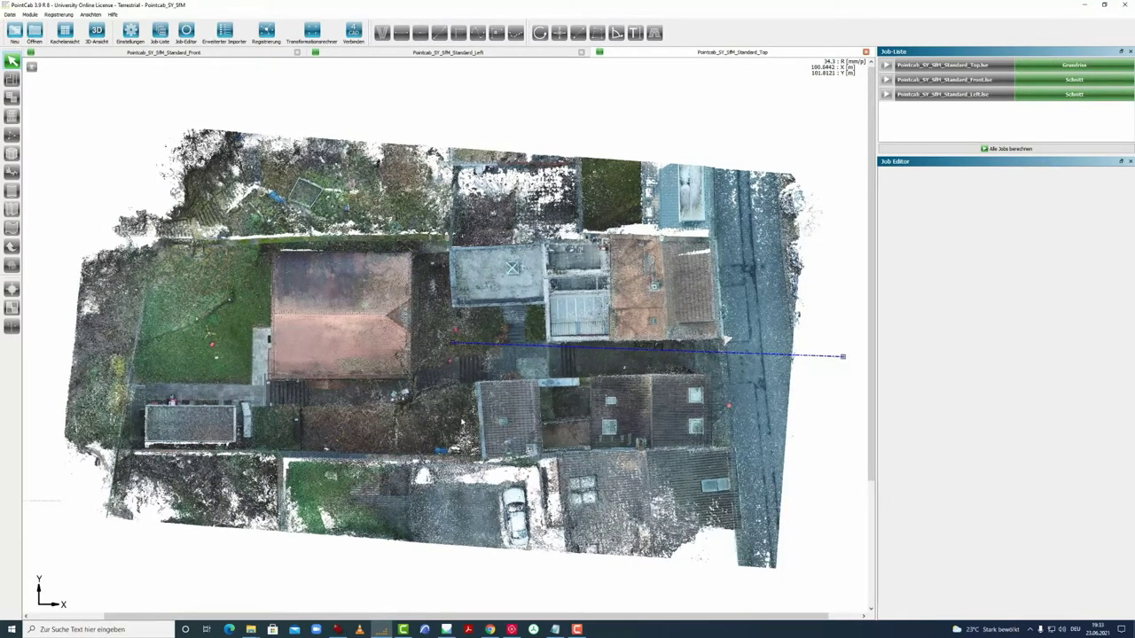
left_click_drag(445, 413, 475, 399)
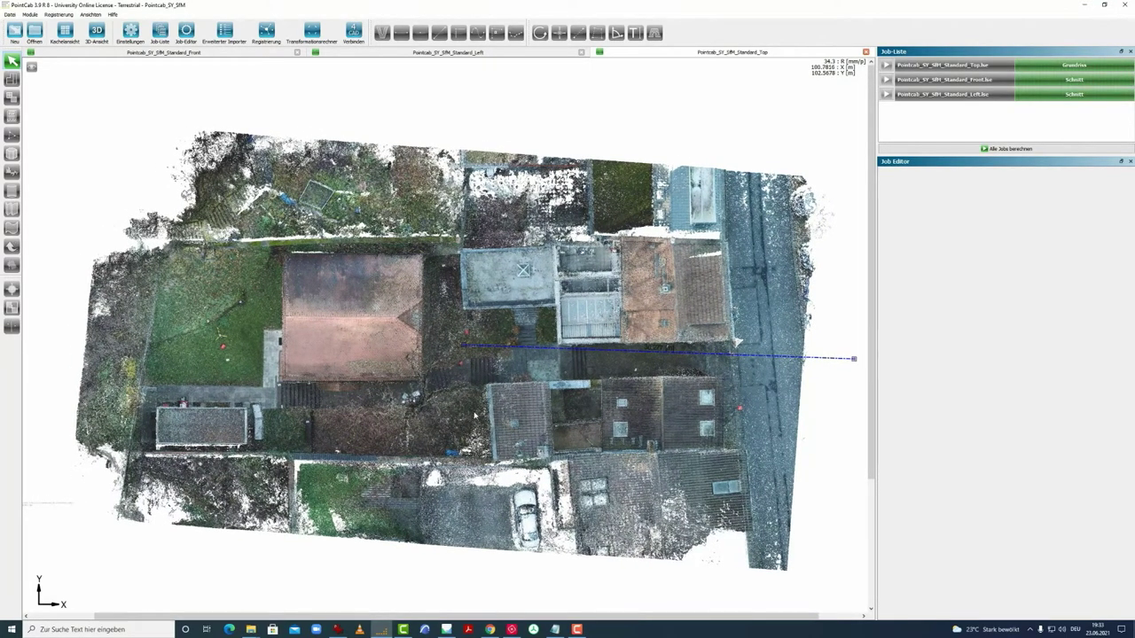
Return to the tiled view and place a virtual panorama just above the courtyard stairs, south-east of the yellow tripod mark.
scroll(463, 385, "up", 1)
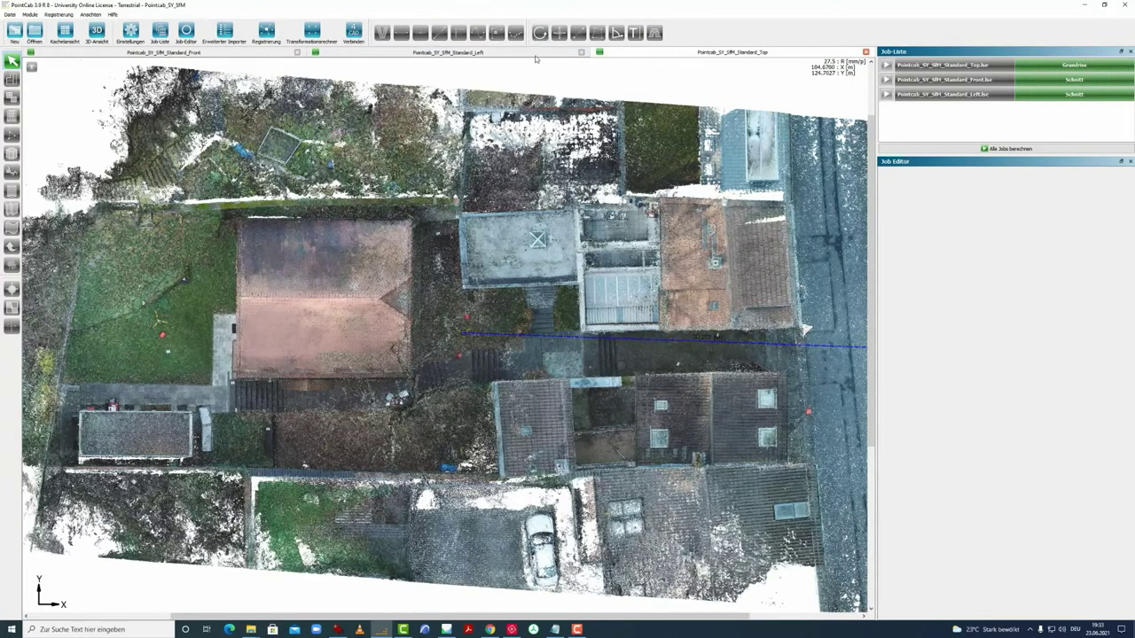
scroll(507, 335, "up", 2)
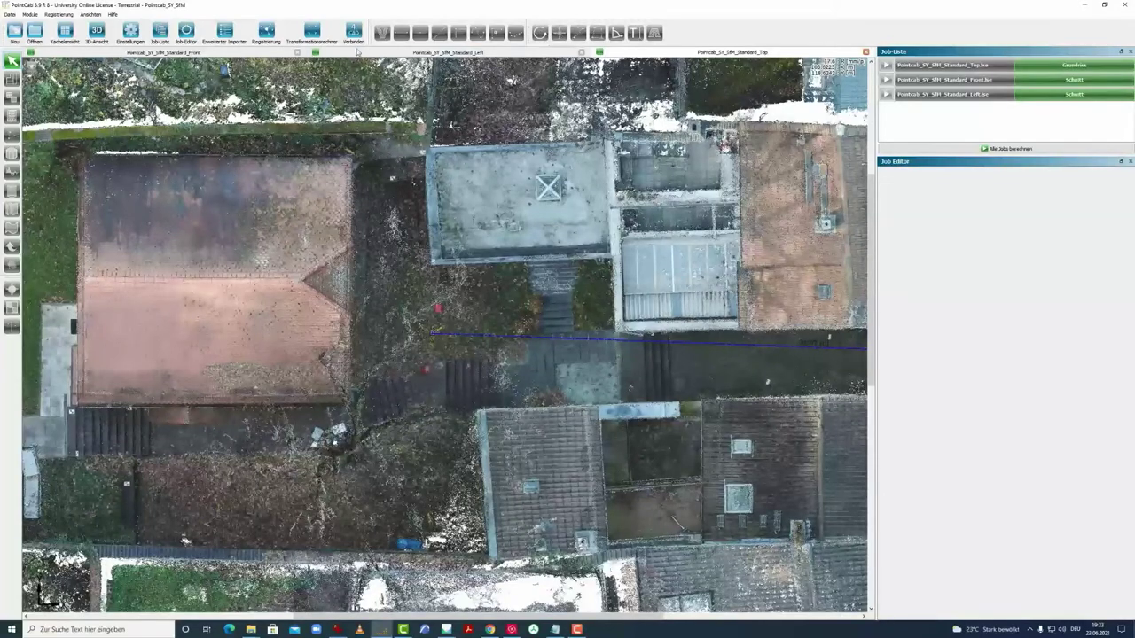
left_click(65, 32)
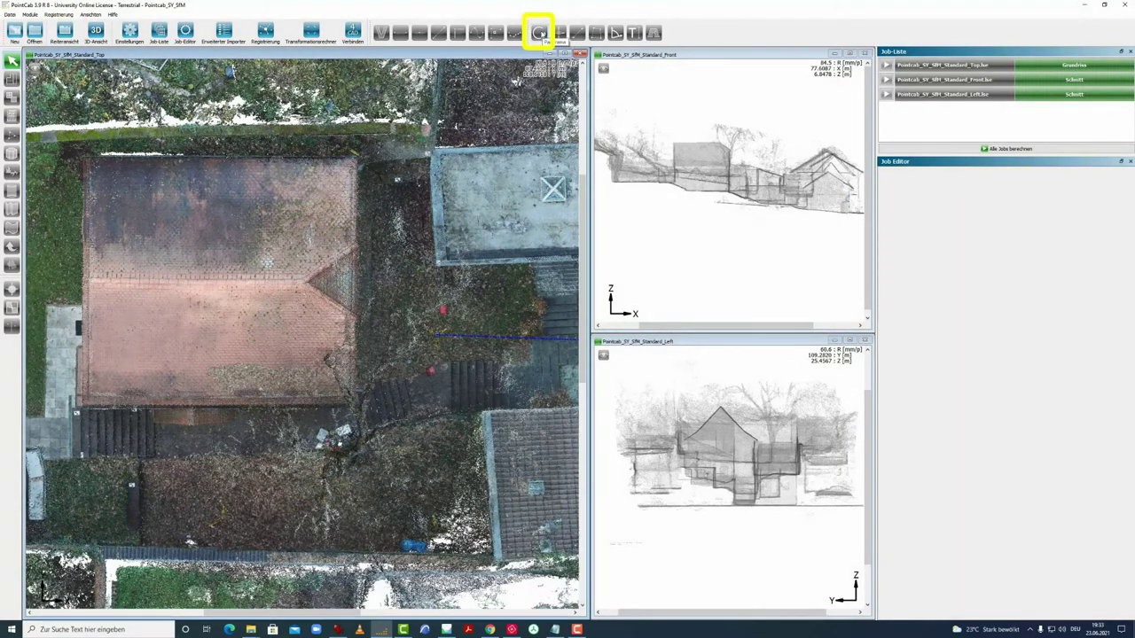
left_click(540, 32)
scroll(426, 328, "up", 4)
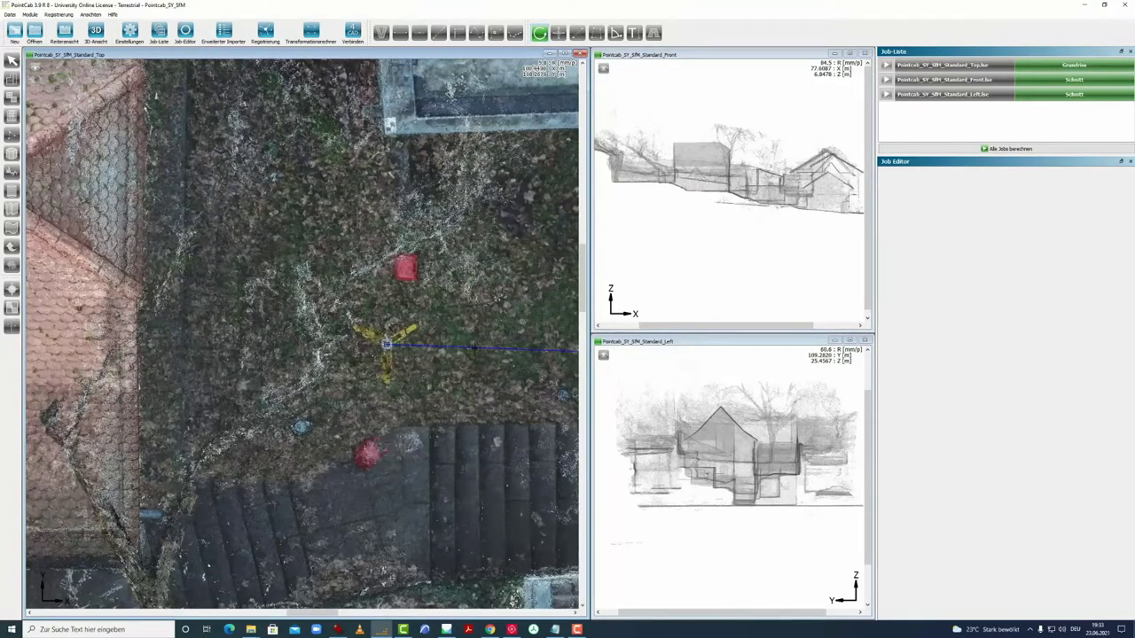
scroll(481, 418, "down", 1)
scroll(391, 409, "down", 1)
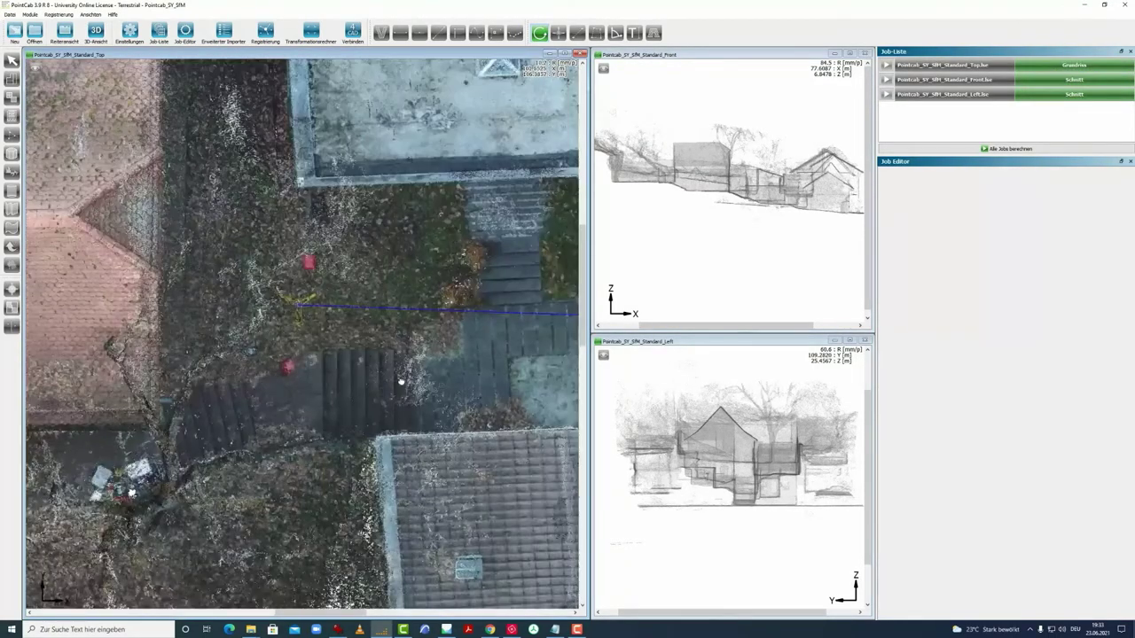
middle_click_drag(401, 381, 439, 399)
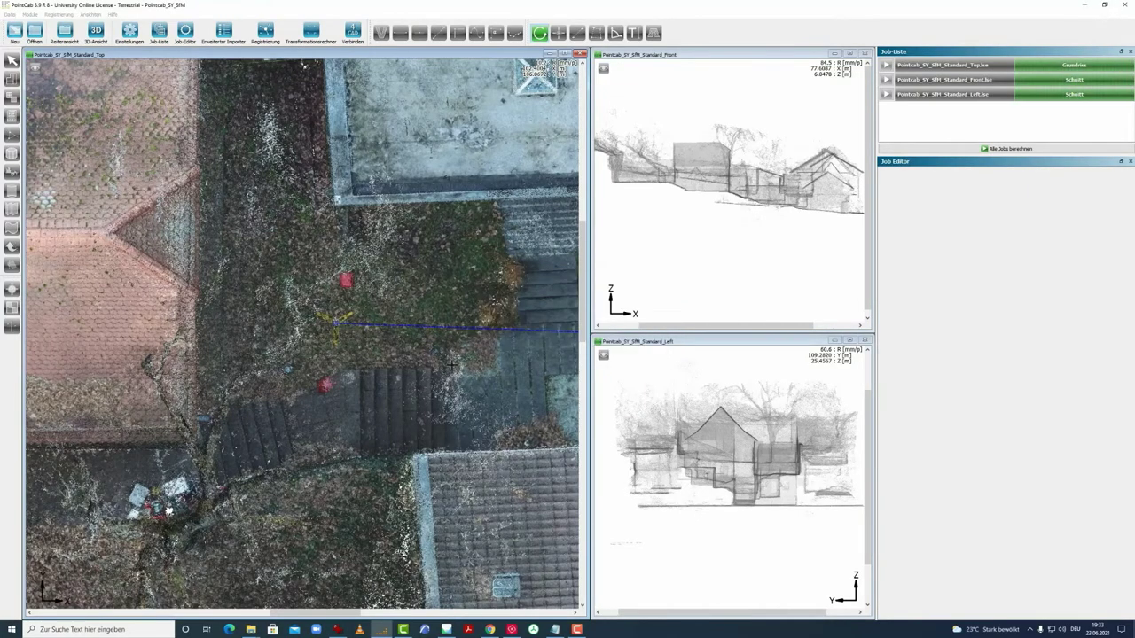
left_click(438, 361)
scroll(405, 361, "down", 2)
scroll(359, 353, "up", 3)
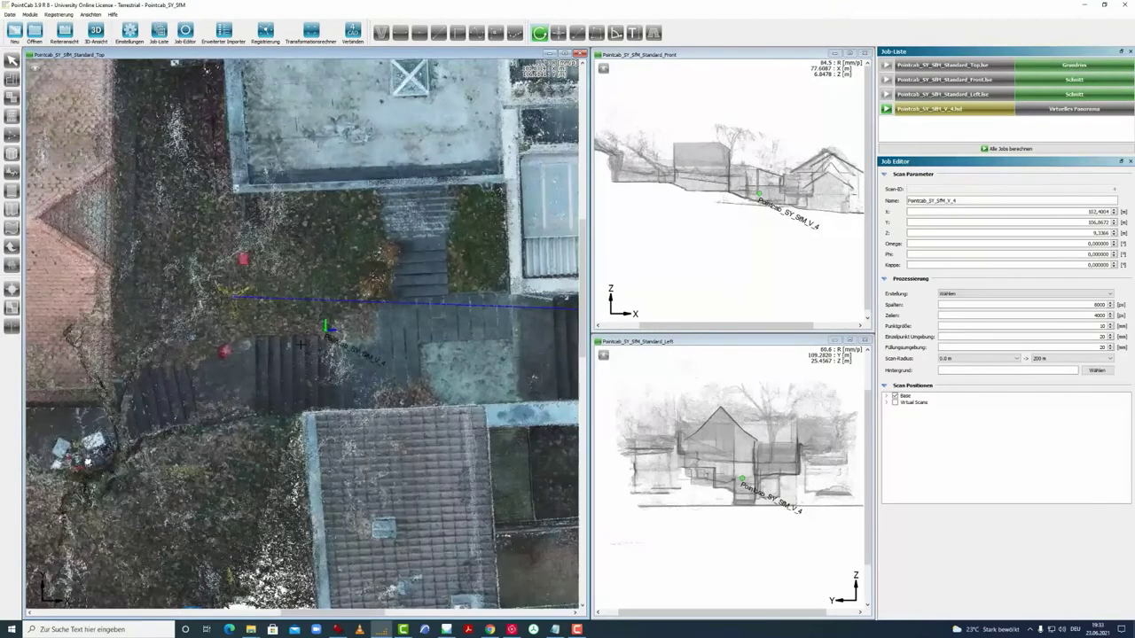
Shift the virtual panorama slightly south-east in the top view, to about X 102.46 m and Y 106.77 m.
scroll(729, 207, "up", 2)
scroll(776, 189, "up", 4)
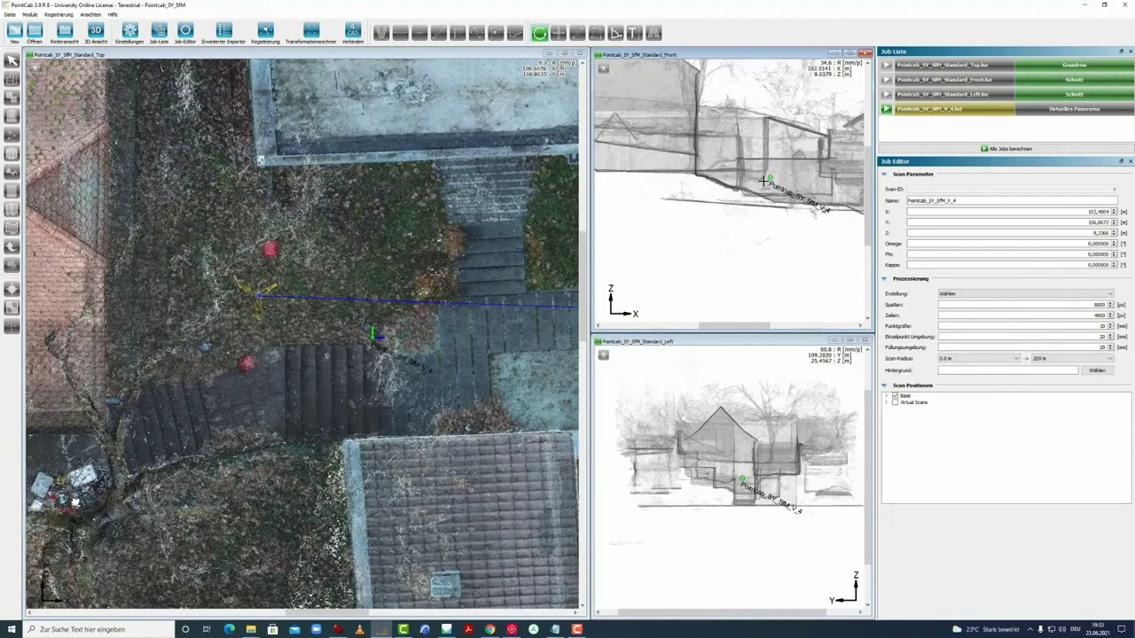
scroll(752, 450, "up", 2)
scroll(752, 450, "up", 1)
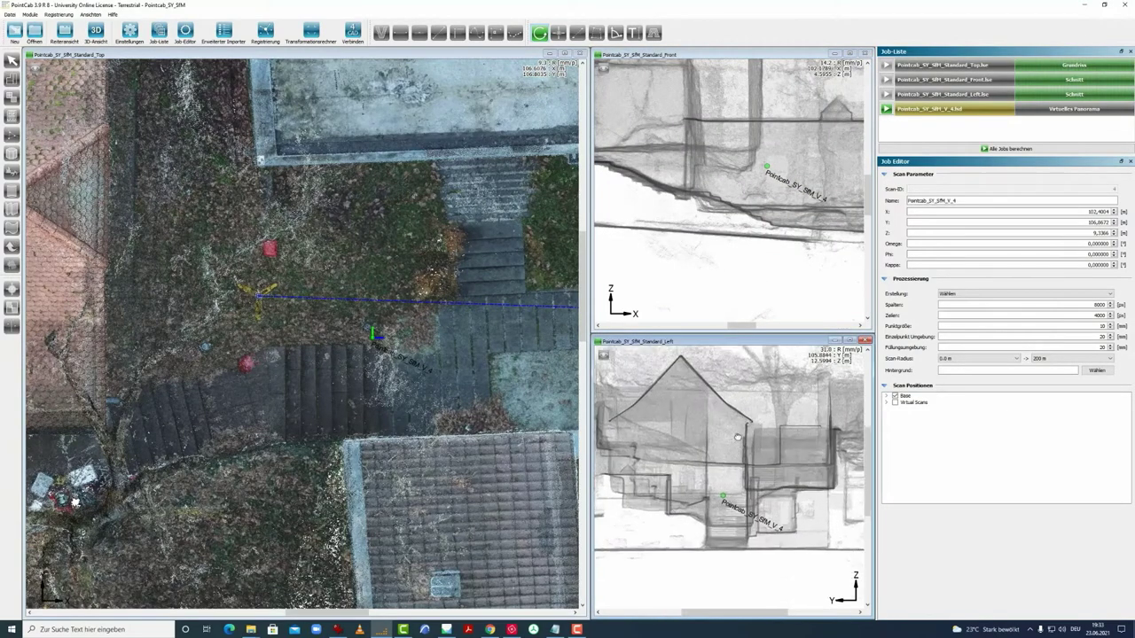
scroll(741, 208, "up", 2)
scroll(741, 208, "down", 3)
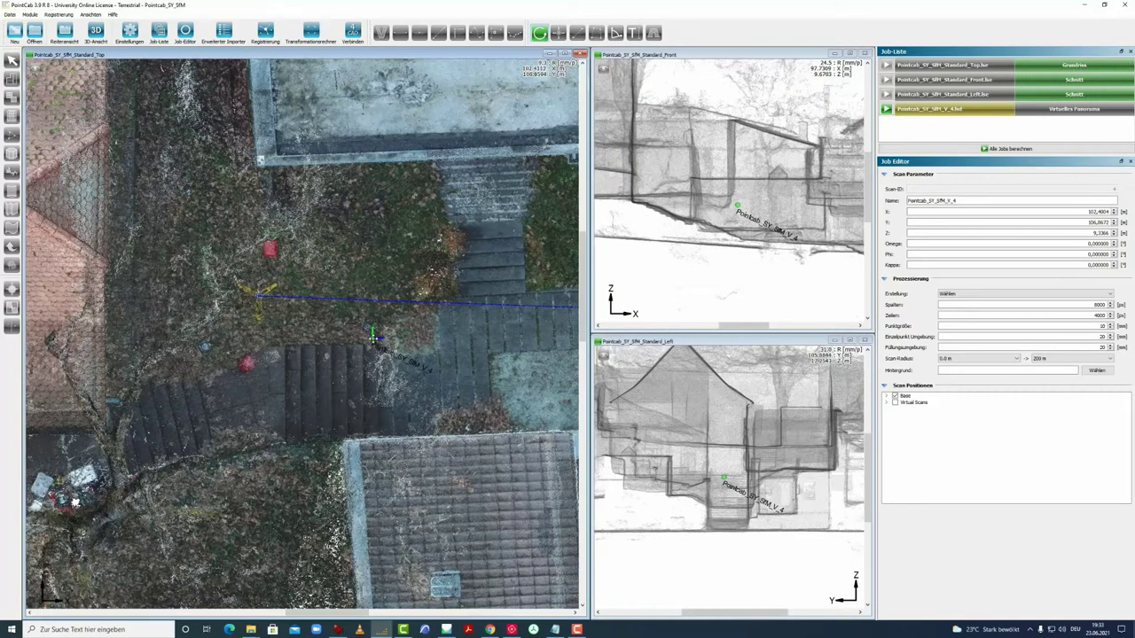
left_click_drag(373, 335, 376, 339)
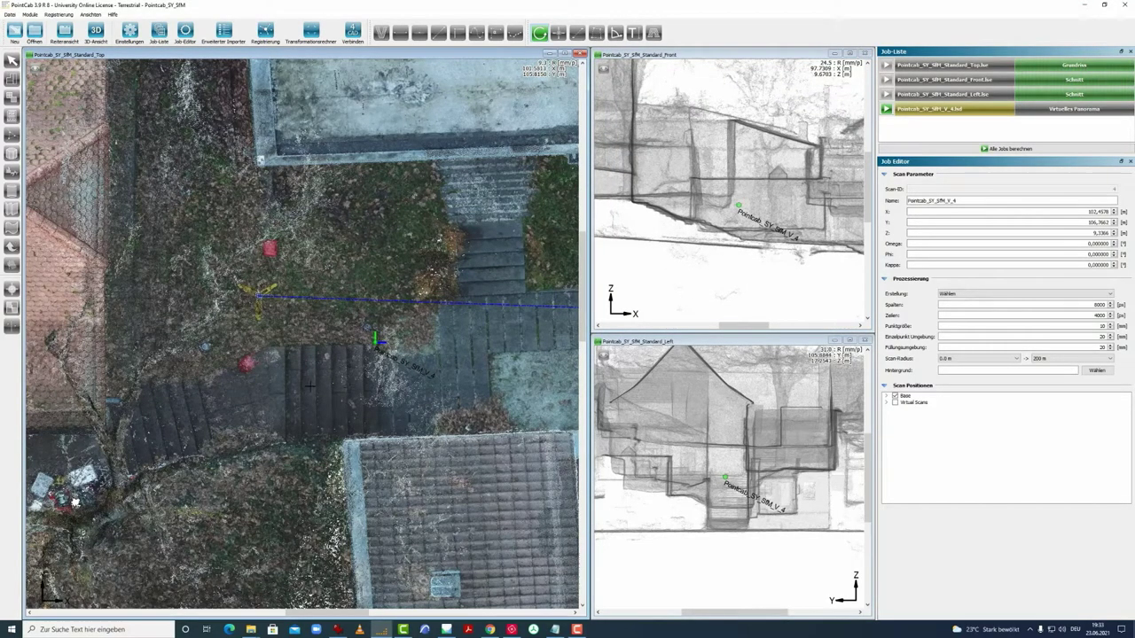
Raise the virtual panorama slightly in the front view and shift it east, to about X 102.59 m and Z 9.42 m.
scroll(734, 225, "down", 3)
scroll(734, 222, "down", 3)
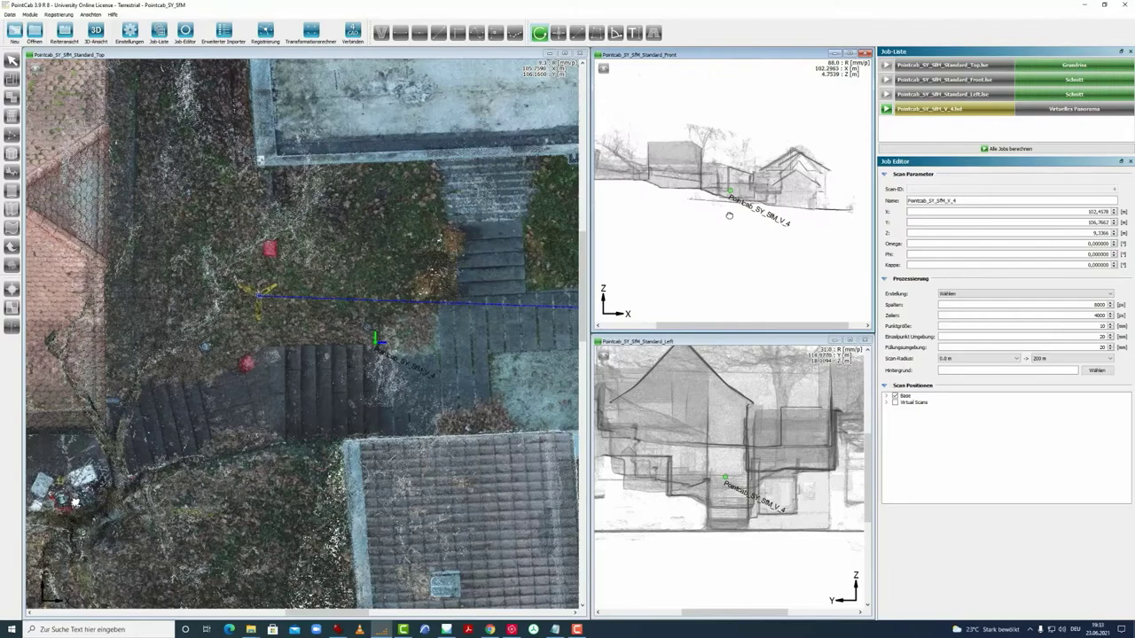
scroll(728, 209, "up", 2)
middle_click_drag(727, 209, 735, 253)
scroll(752, 216, "up", 1)
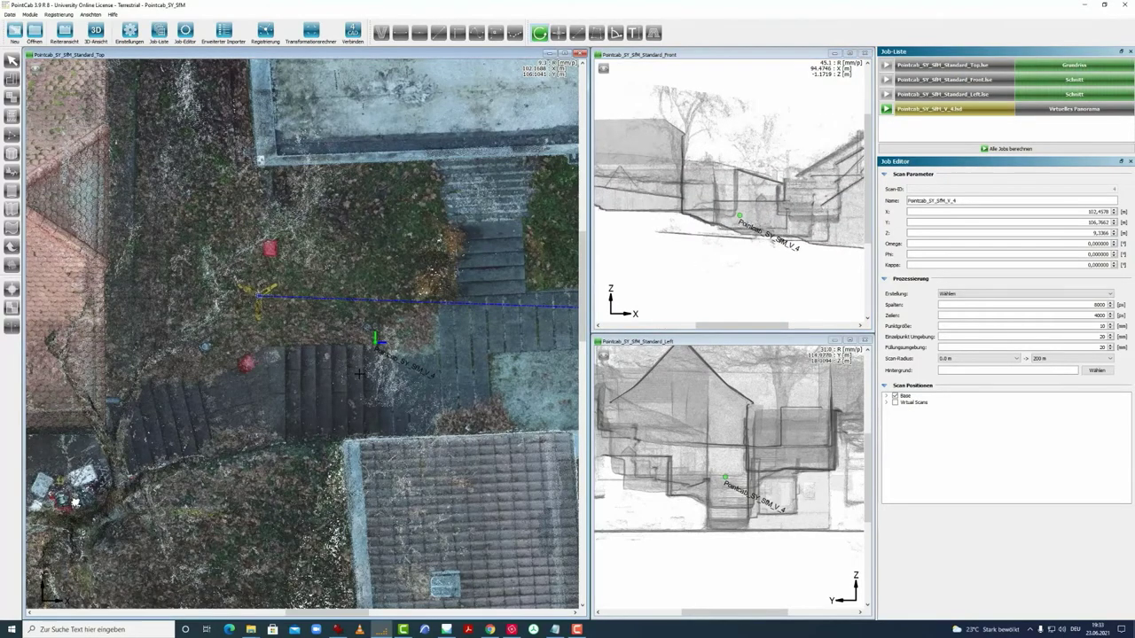
scroll(363, 377, "up", 1)
mouse_move(740, 217)
left_mouse_down()
mouse_move(740, 236)
mouse_move(741, 215)
left_mouse_up()
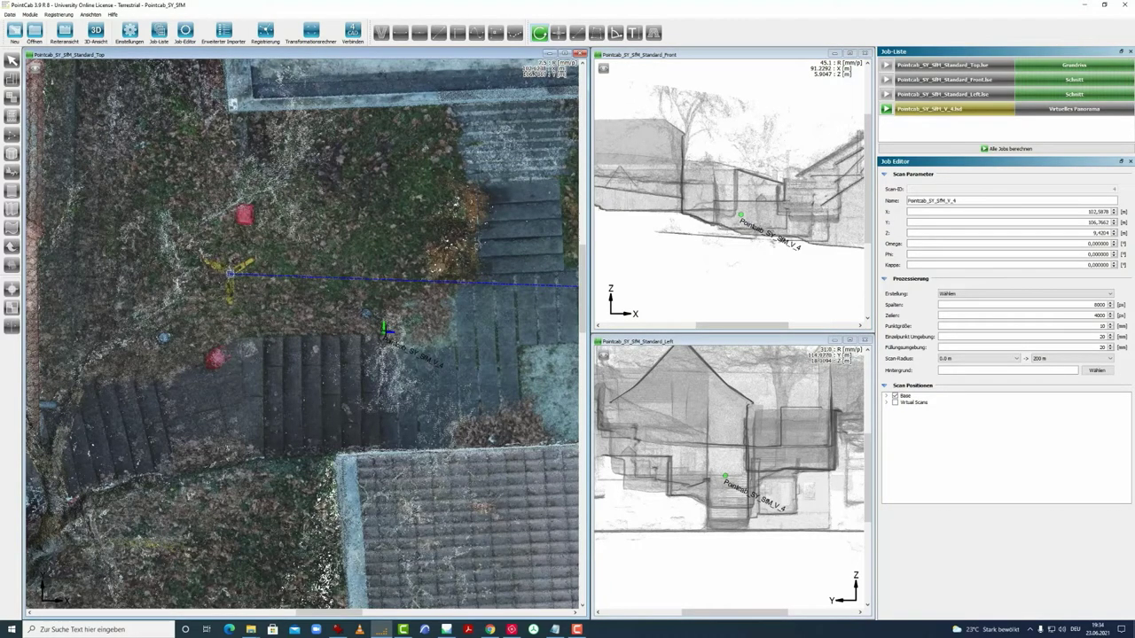
Fine-tune the panorama's location at the edge of the courtyard stairs to about X 102.39, Y 106.63, Z 9.33 m.
left_click_drag(388, 330, 376, 330)
scroll(376, 362, "up", 3)
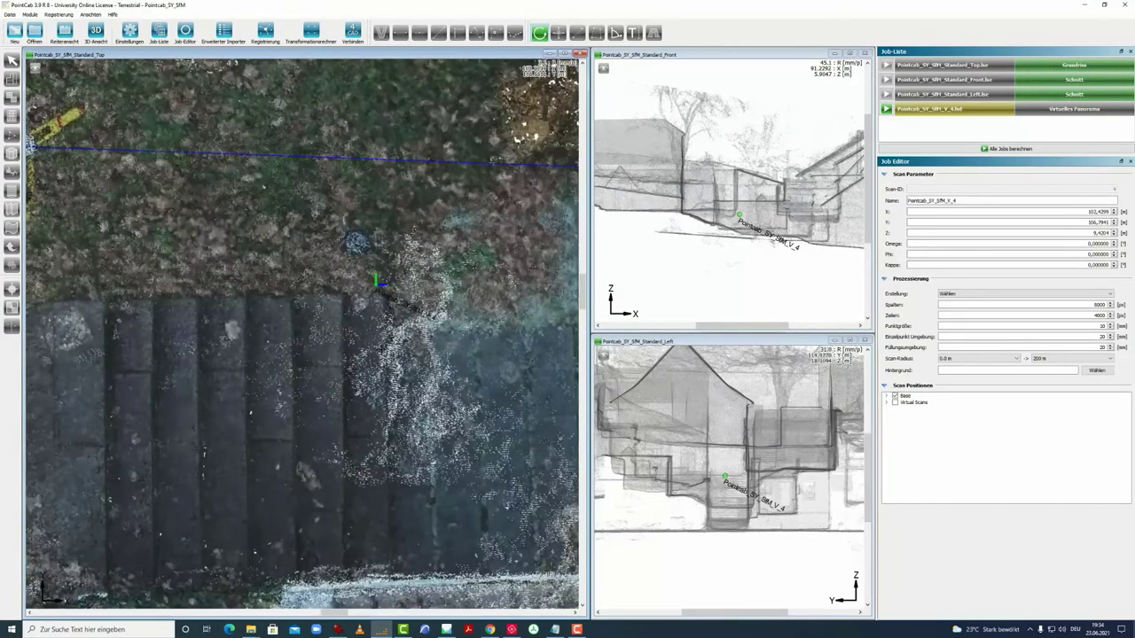
scroll(268, 370, "down", 8)
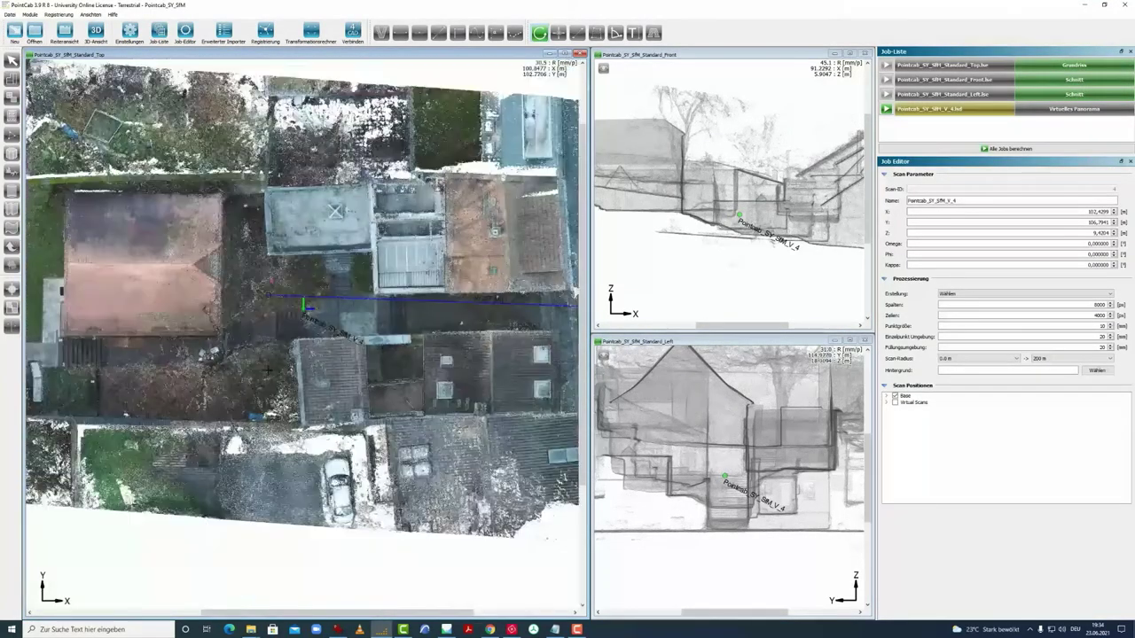
scroll(297, 324, "up", 5)
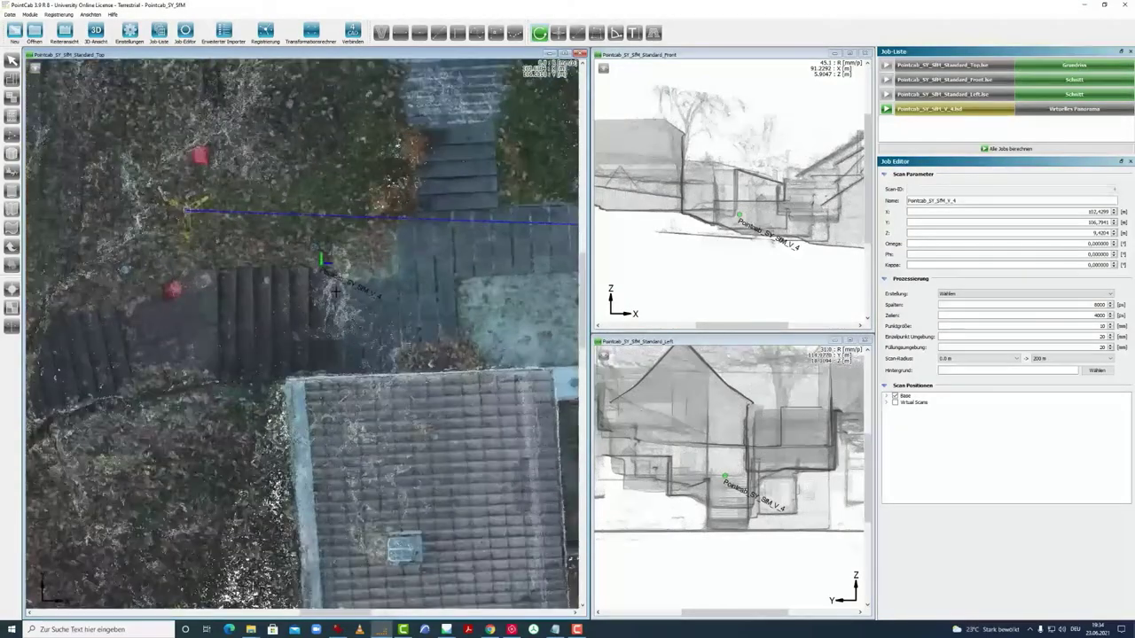
scroll(335, 290, "up", 1)
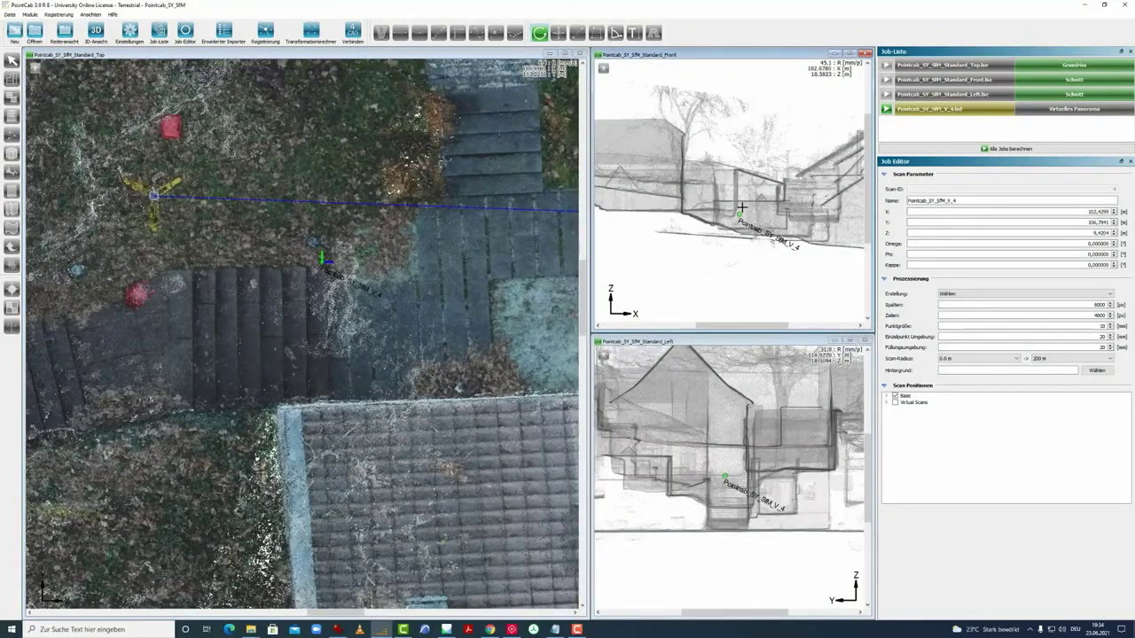
left_click_drag(740, 215, 738, 216)
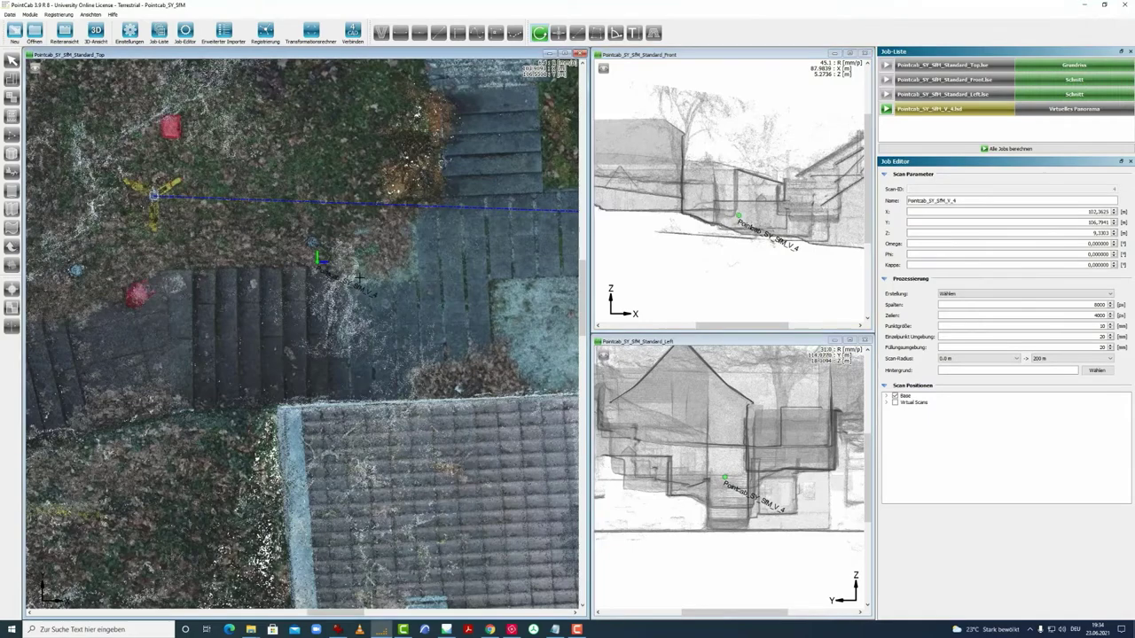
left_click_drag(320, 273, 321, 280)
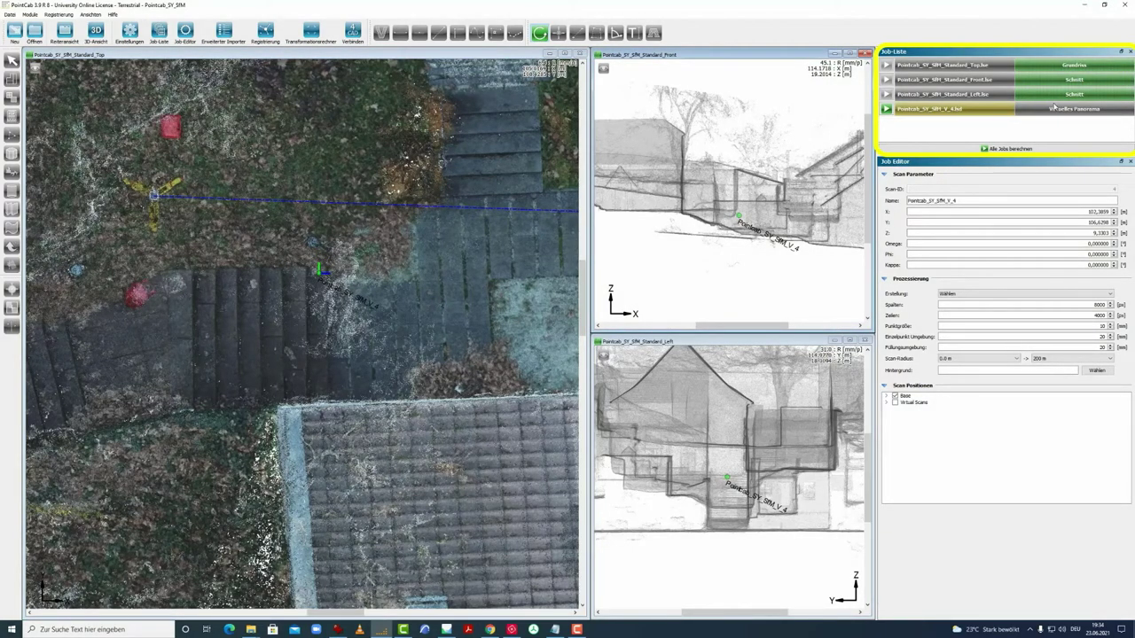
Rename the virtual panorama job to Pano_V_4 and check which point cloud blocks its Base scan positions include.
right_click(927, 111)
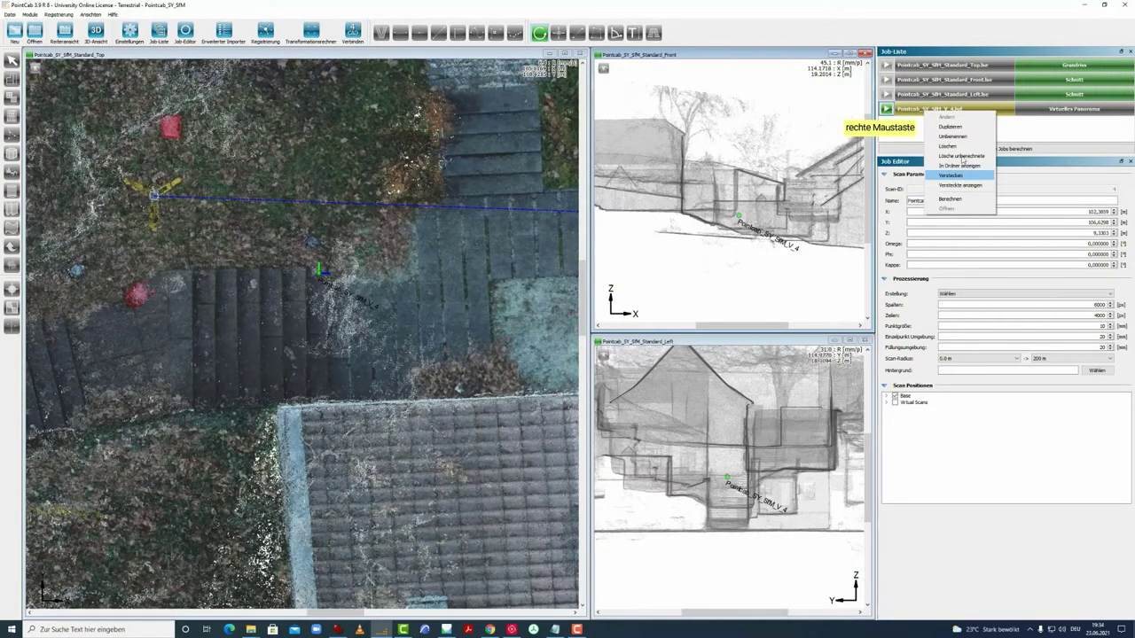
left_click(957, 136)
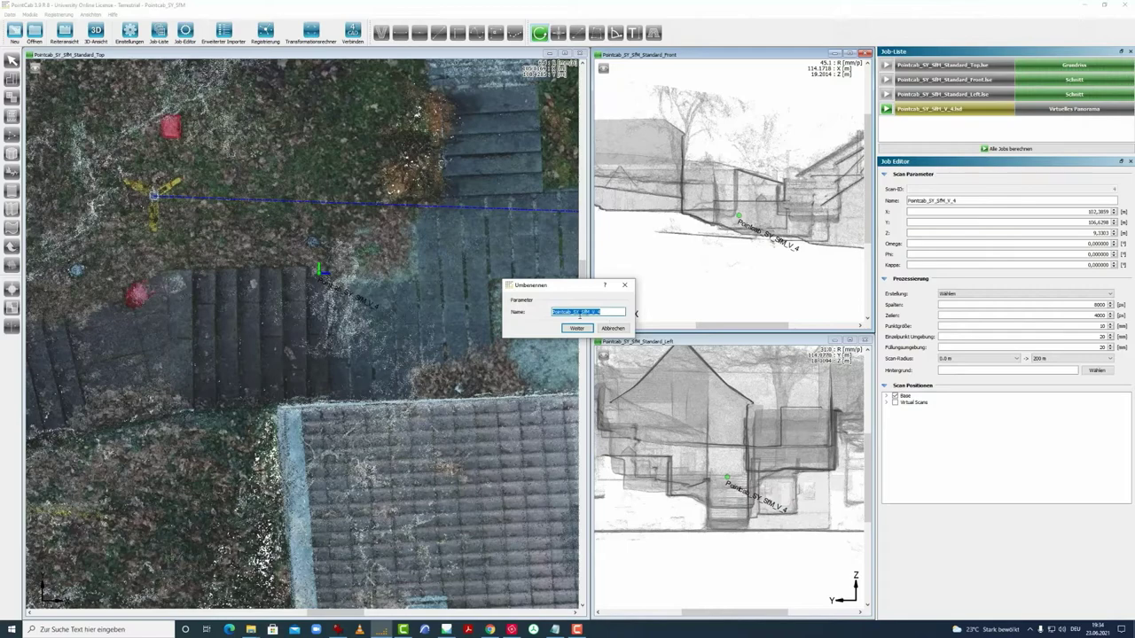
left_click_drag(585, 313, 536, 311)
key("BackSpace")
left_click(577, 328)
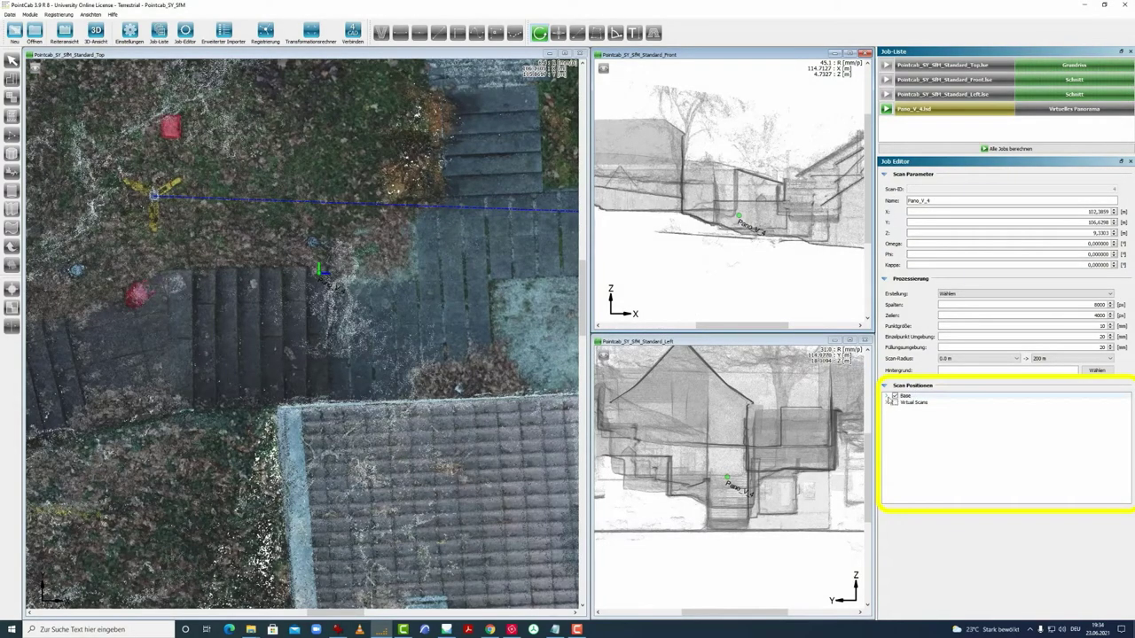
left_click(886, 397)
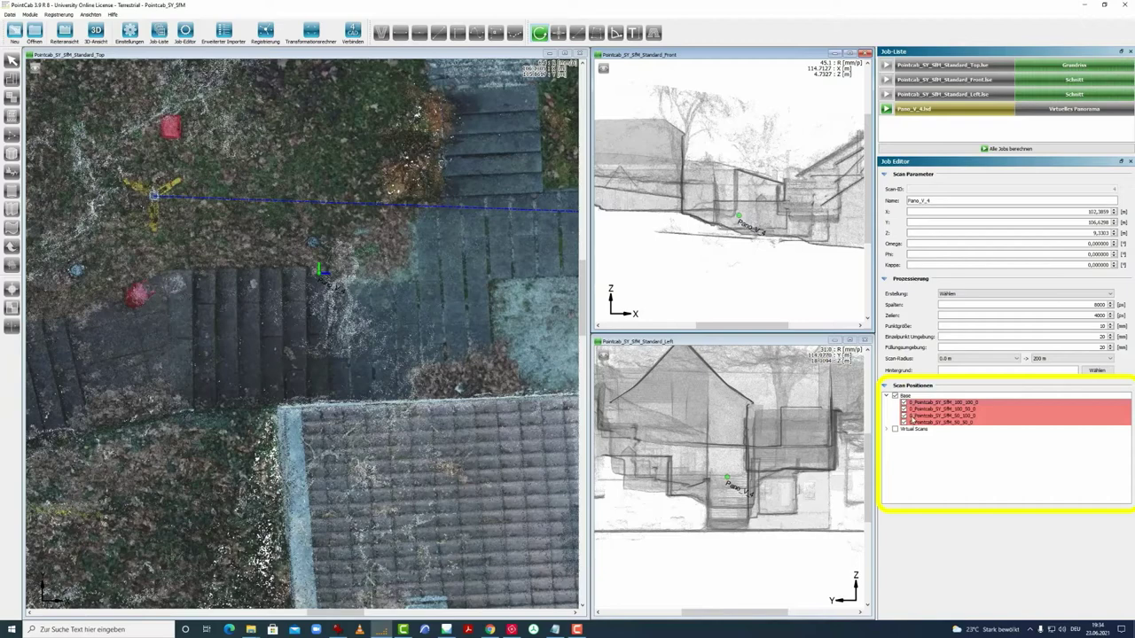
left_click(886, 397)
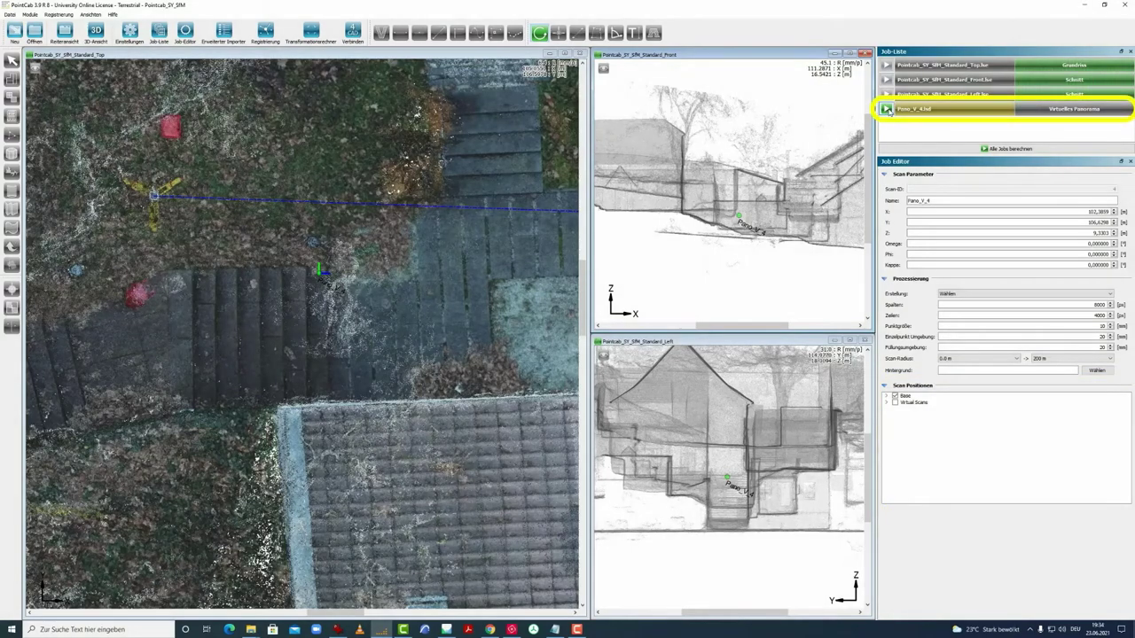
Compute the virtual panorama job Pano_V_4 and open the result in a maximised view.
left_click(887, 110)
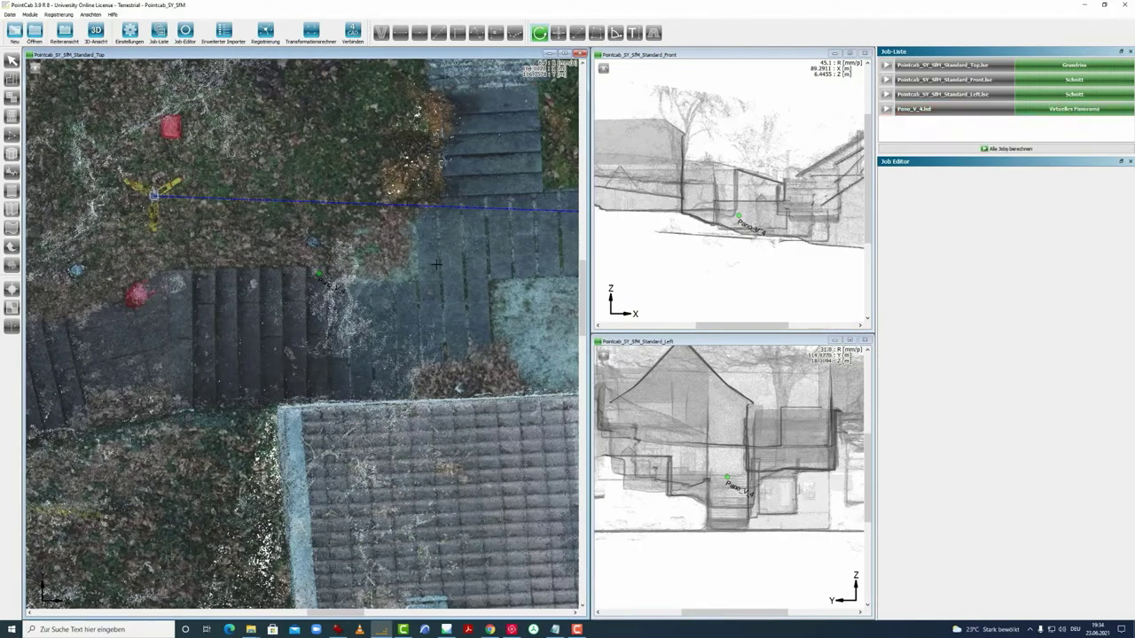
double_click(911, 112)
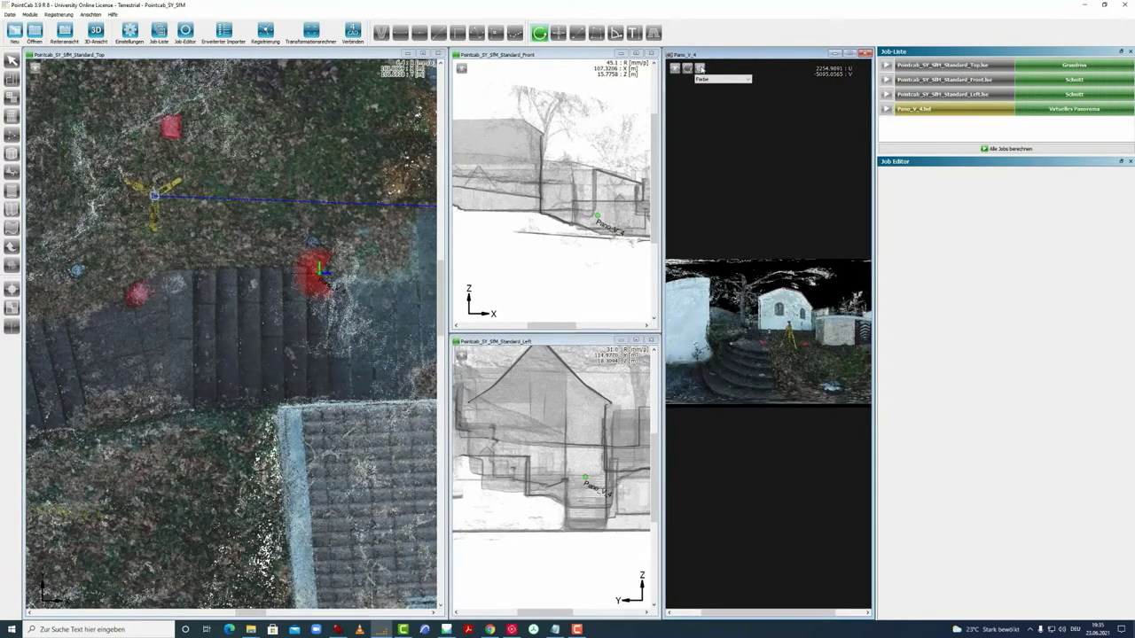
left_click(849, 54)
Examine the synagogue facade, its windows, the yellow tripod and the adjoining brick wall in the panorama.
scroll(463, 326, "up", 1)
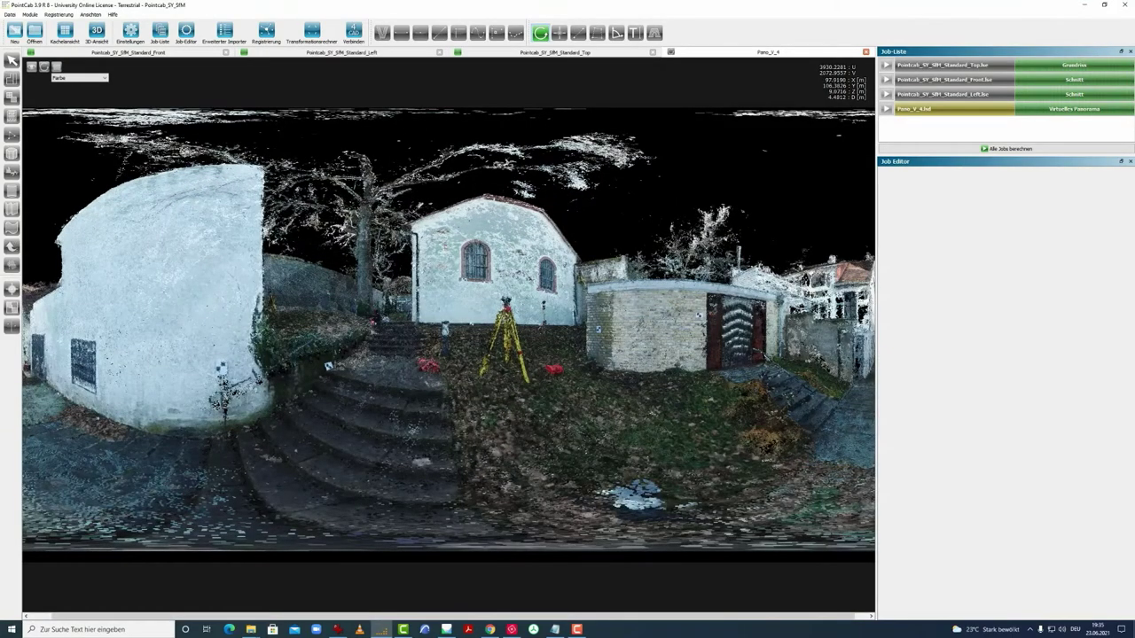
scroll(432, 340, "up", 3)
scroll(436, 340, "down", 1)
scroll(587, 337, "down", 1)
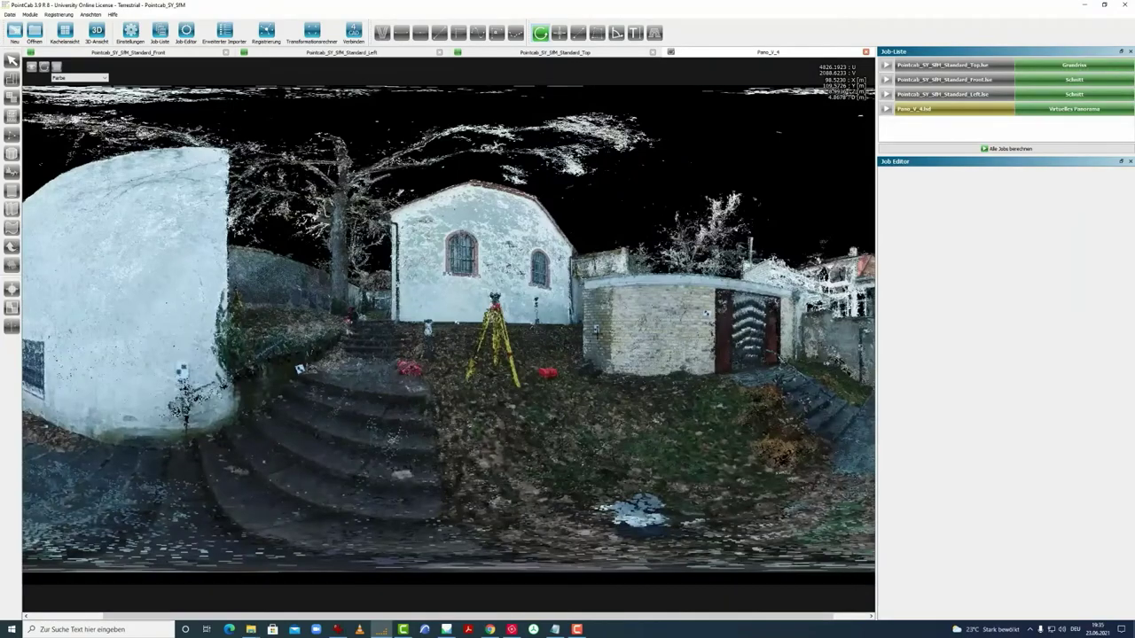
scroll(438, 276, "up", 3)
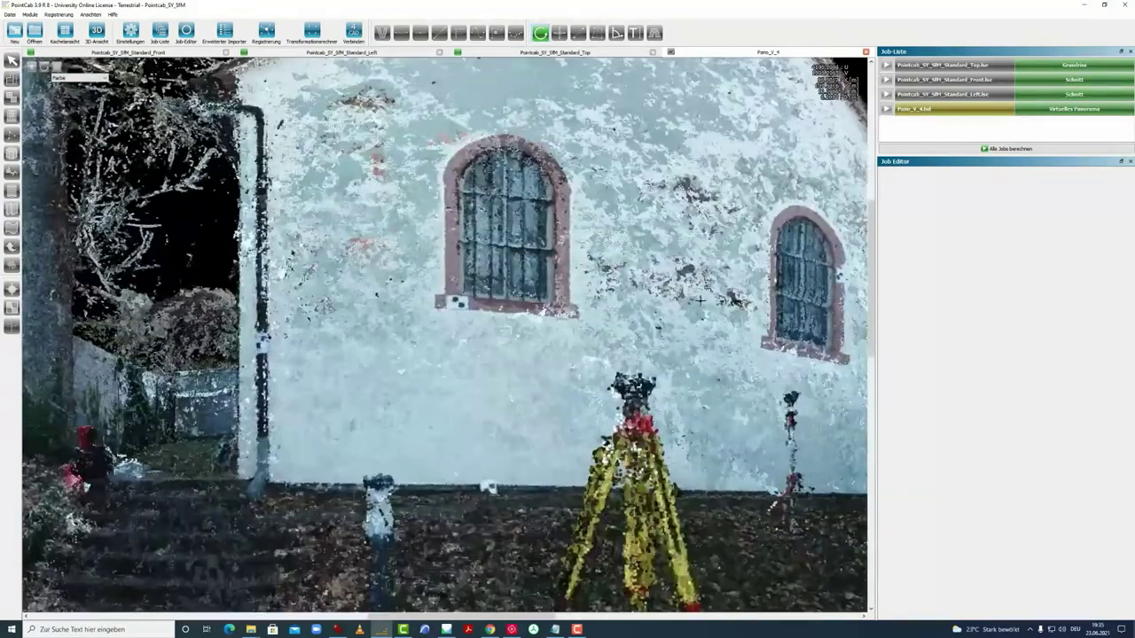
middle_click_drag(761, 315, 658, 355)
scroll(769, 310, "up", 1)
middle_click_drag(770, 310, 445, 331)
scroll(445, 331, "down", 2)
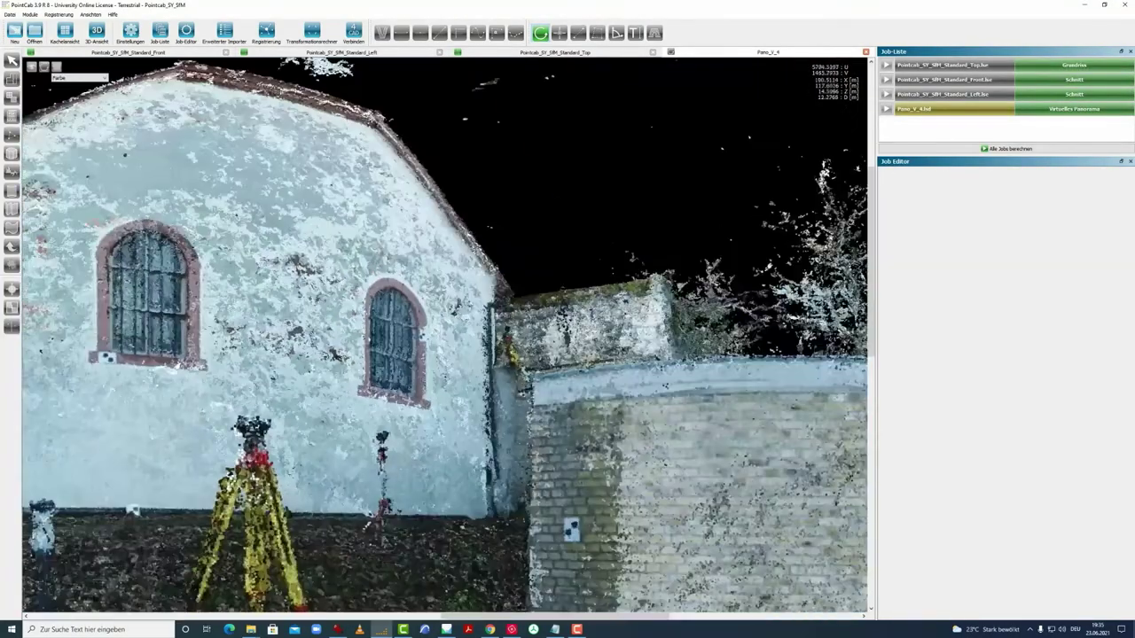
scroll(278, 377, "down", 1)
left_click_drag(277, 376, 416, 317)
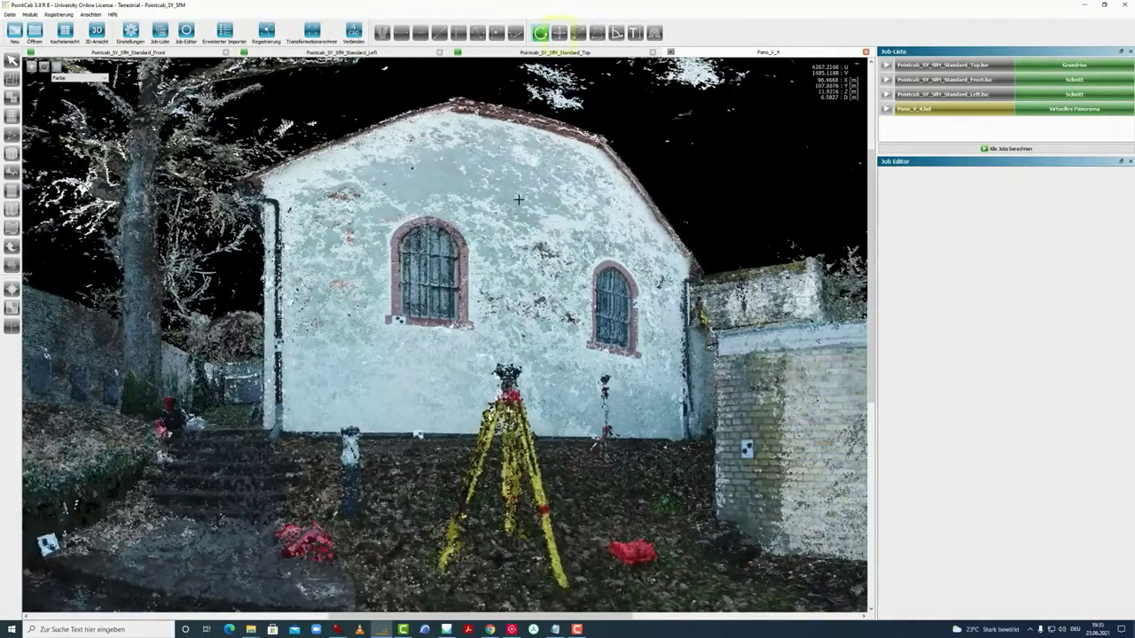
Set a 3D point on the target at the left end of the large facade window's sill in the panorama.
left_click(559, 33)
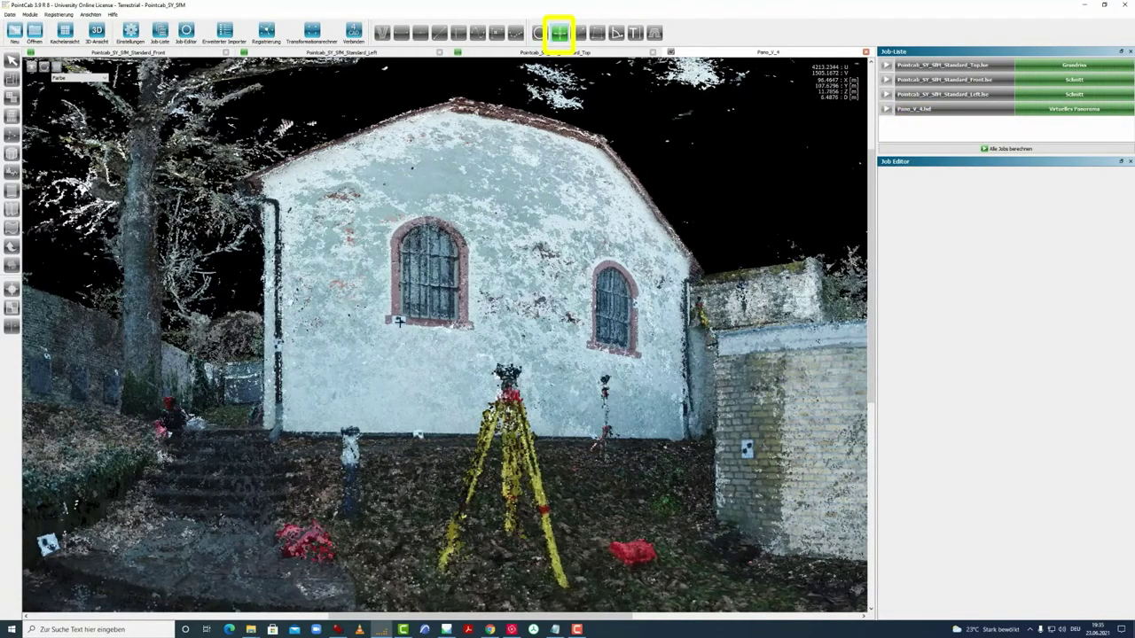
scroll(401, 321, "up", 2)
left_click(411, 325)
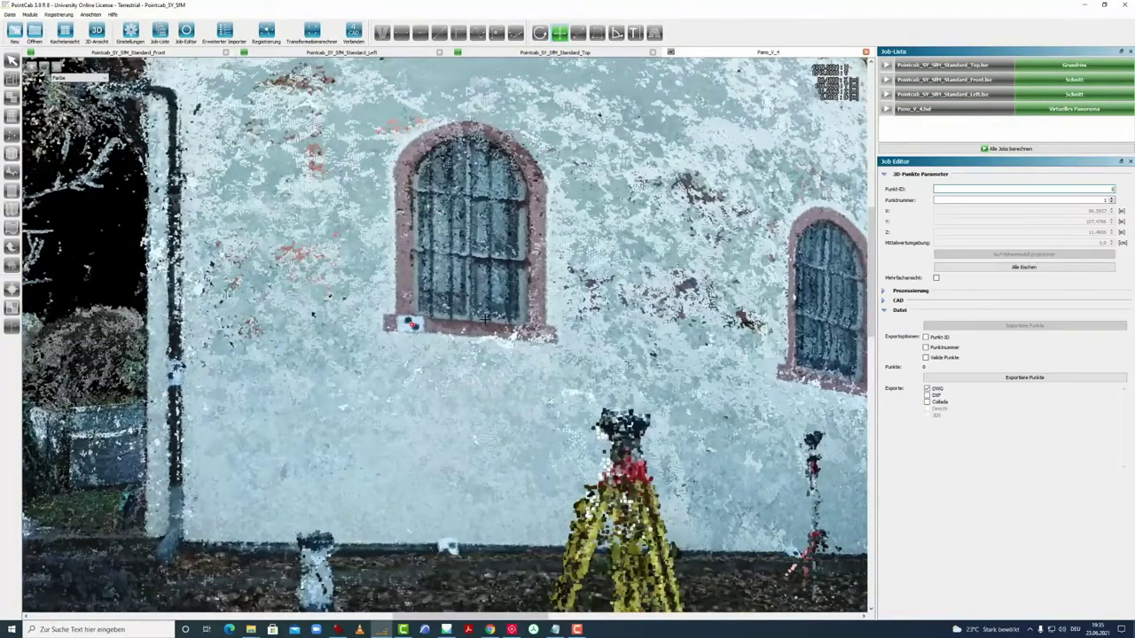
Set a second 3D point on the right edge of the smaller facade window's frame.
scroll(612, 321, "down", 2)
middle_click_drag(631, 320, 538, 319)
scroll(538, 319, "up", 2)
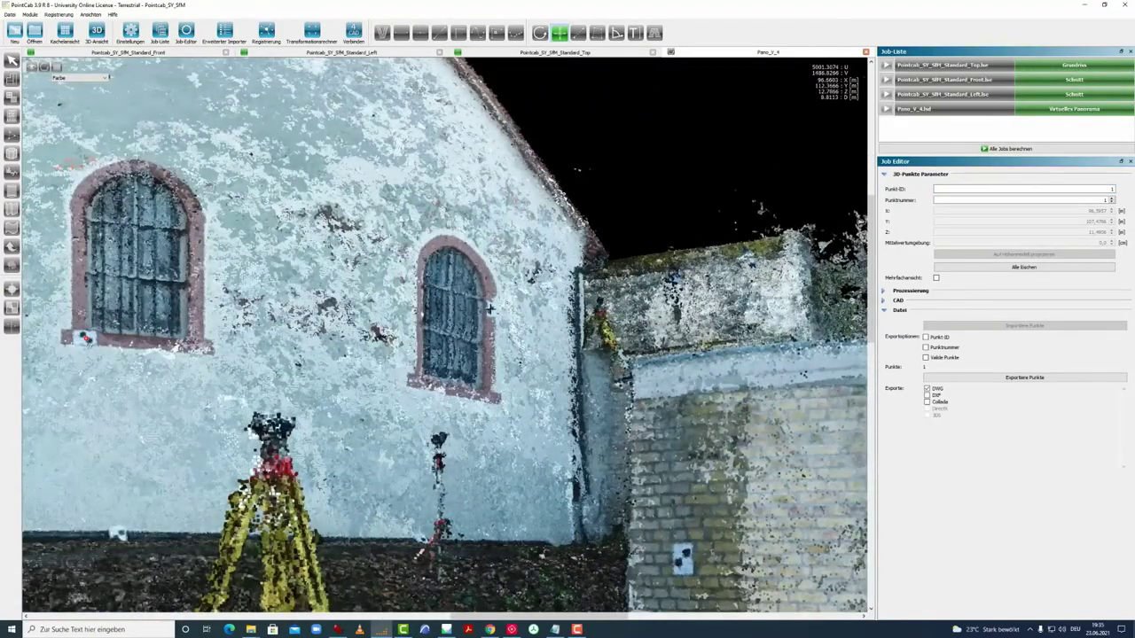
left_click(491, 308)
scroll(479, 311, "down", 3)
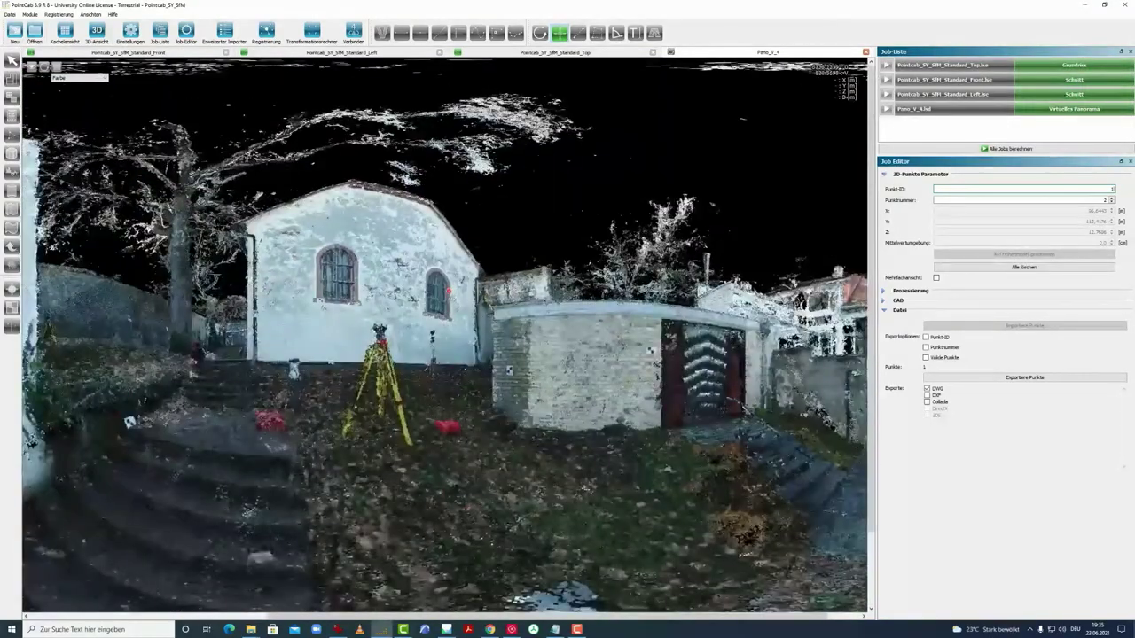
Close the virtual panorama and bring up the standard top view.
left_click(865, 52)
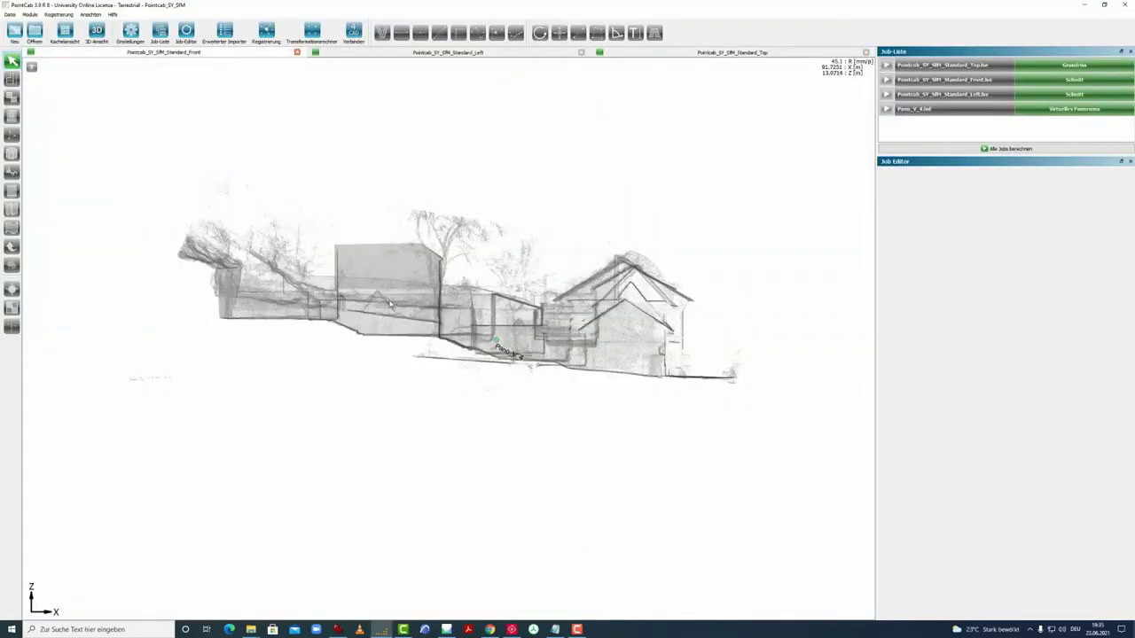
left_click(457, 53)
left_click(685, 54)
Examine the top view around the synagogue roof, the courtyard and the tripod on the western lawn.
scroll(414, 292, "down", 3)
scroll(411, 296, "down", 3)
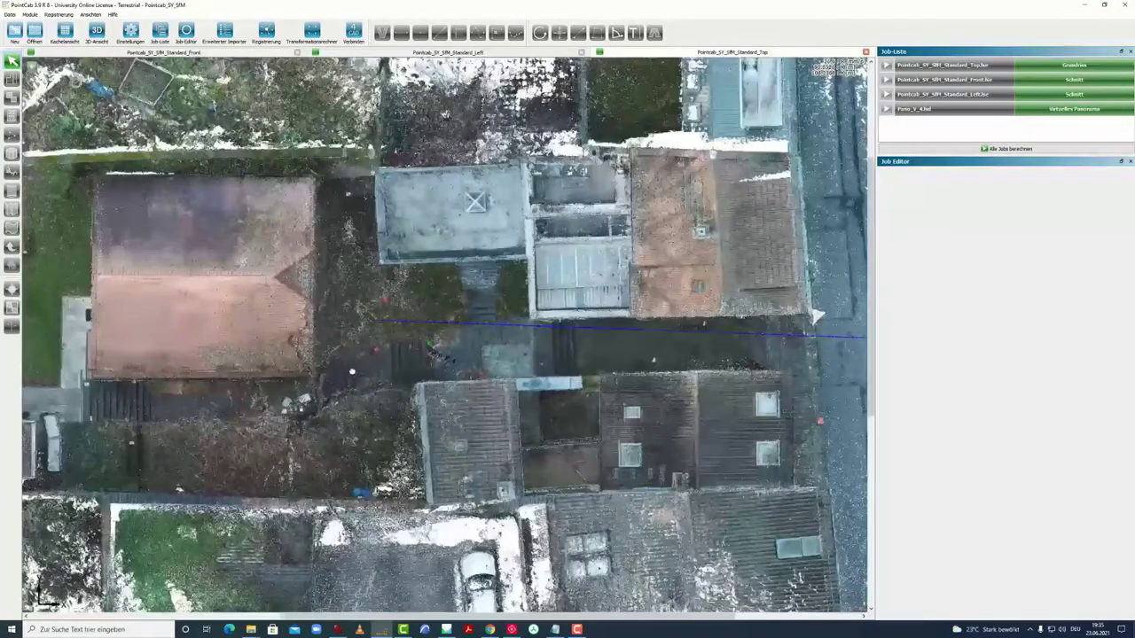
middle_click_drag(354, 373, 407, 346)
scroll(432, 411, "up", 1)
left_click_drag(411, 416, 461, 432)
left_click_drag(299, 450, 307, 451)
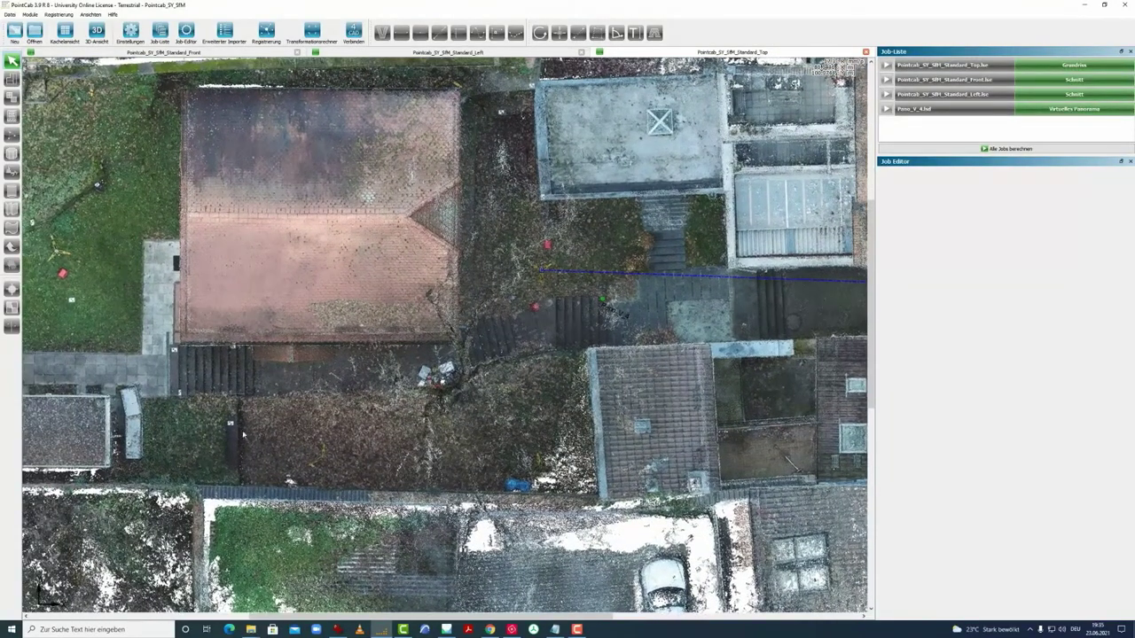
left_click_drag(99, 307, 156, 345)
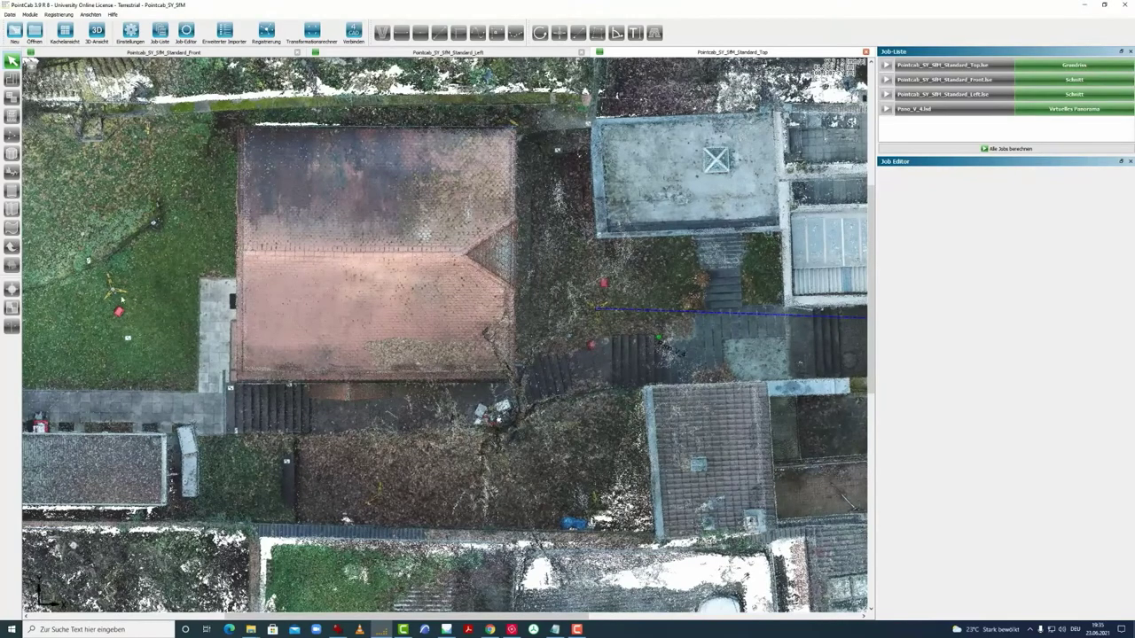
left_click_drag(125, 301, 141, 342)
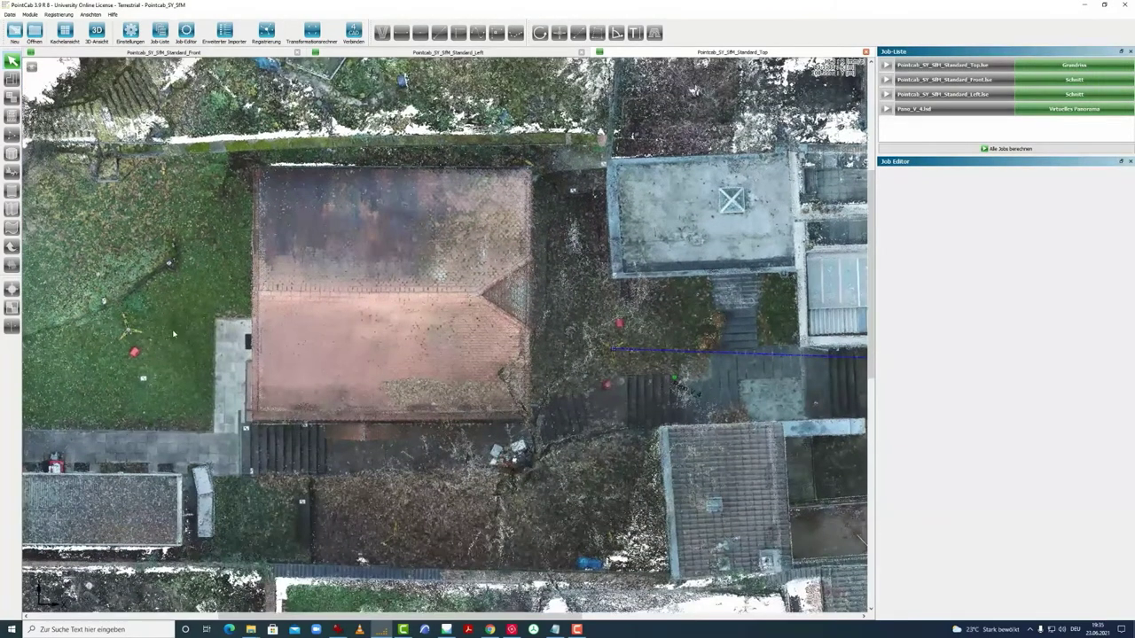
left_click_drag(414, 385, 409, 385)
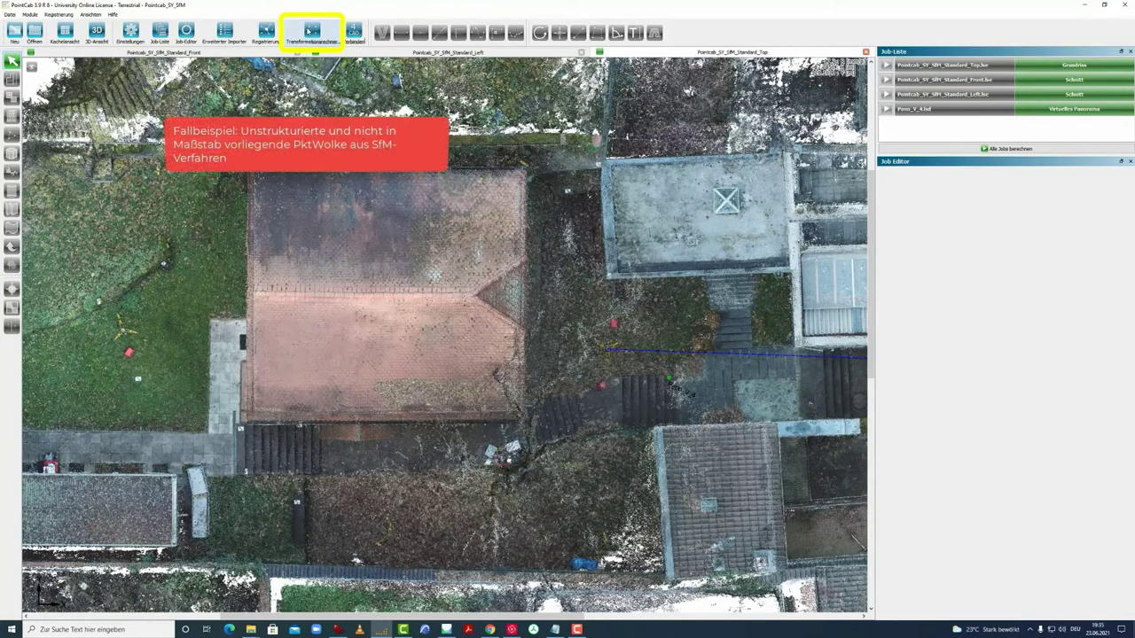
Bring up the Transformation calculator and view its file import dialog for reference points, closing the dialog without importing.
left_click(308, 31)
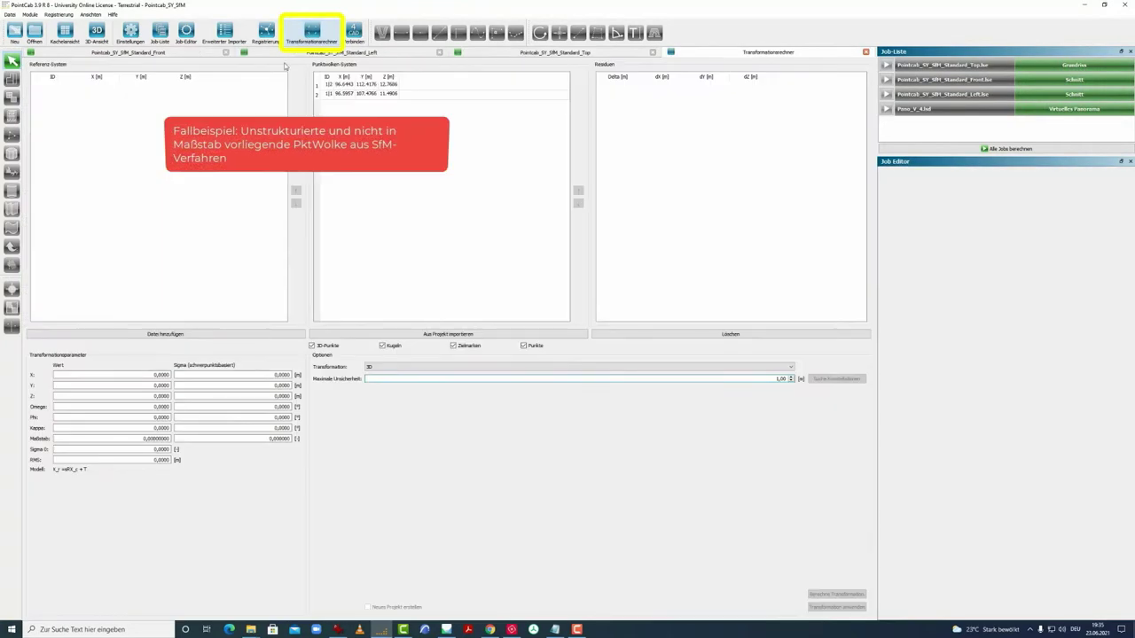
left_click(159, 336)
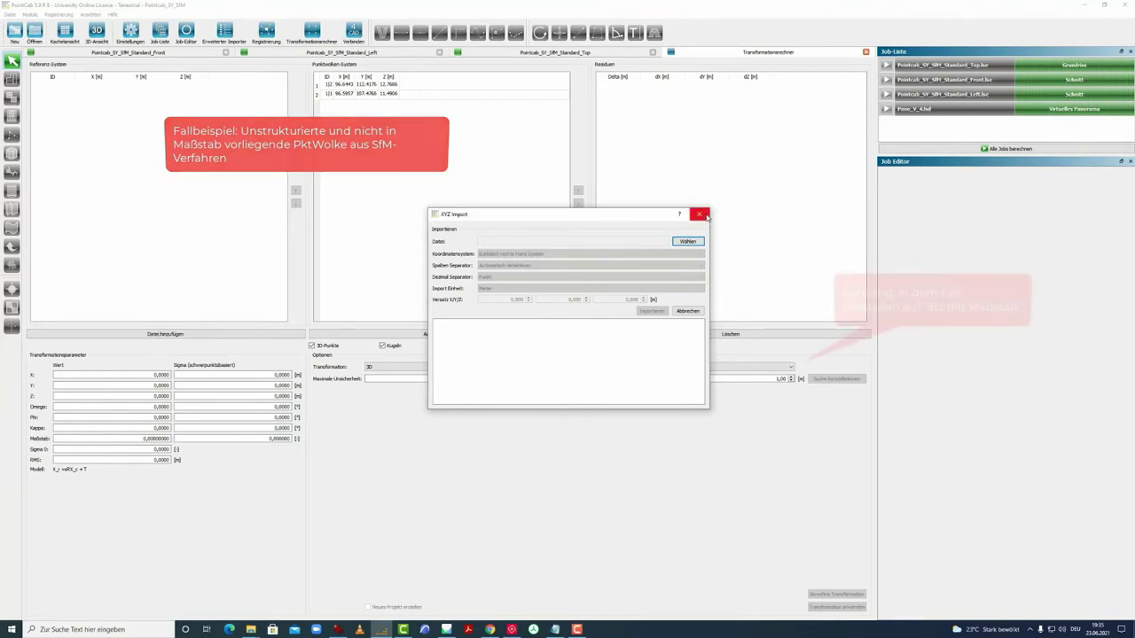
left_click(699, 215)
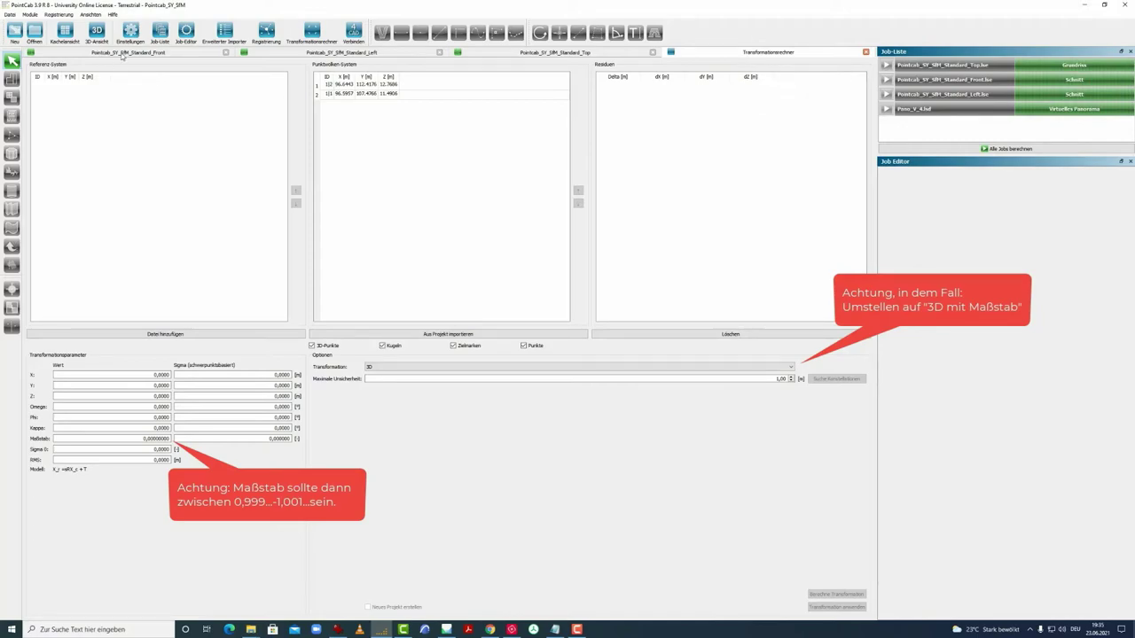
Return to the SfM project's standard top view and close PointCab.
left_click(530, 53)
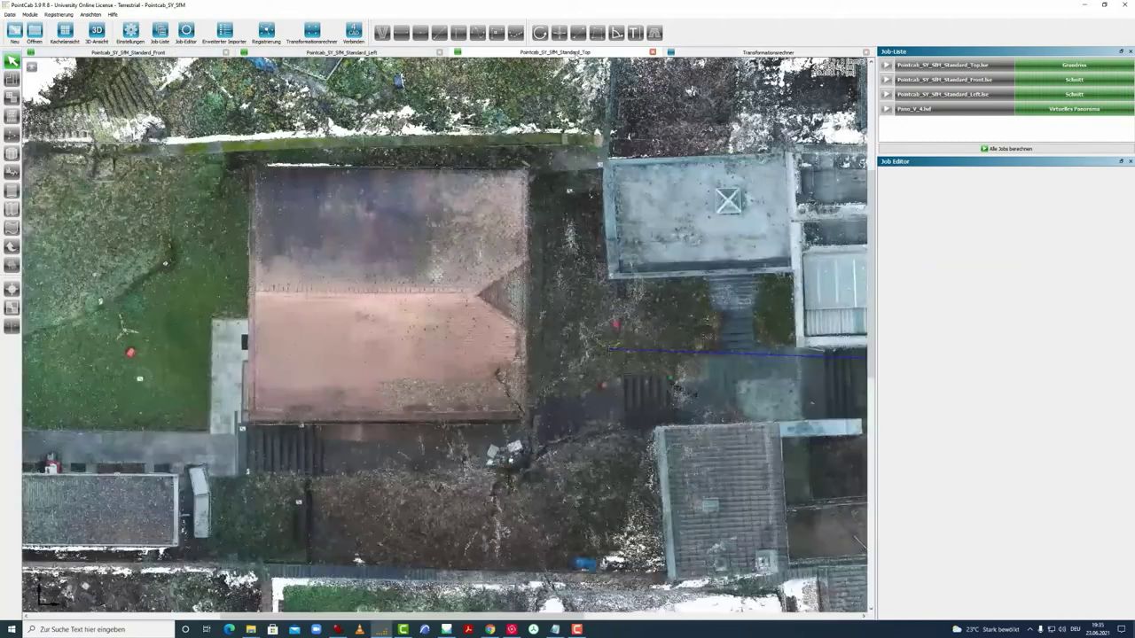
scroll(470, 377, "down", 3)
left_click_drag(543, 410, 430, 420)
left_click_drag(456, 366, 438, 355)
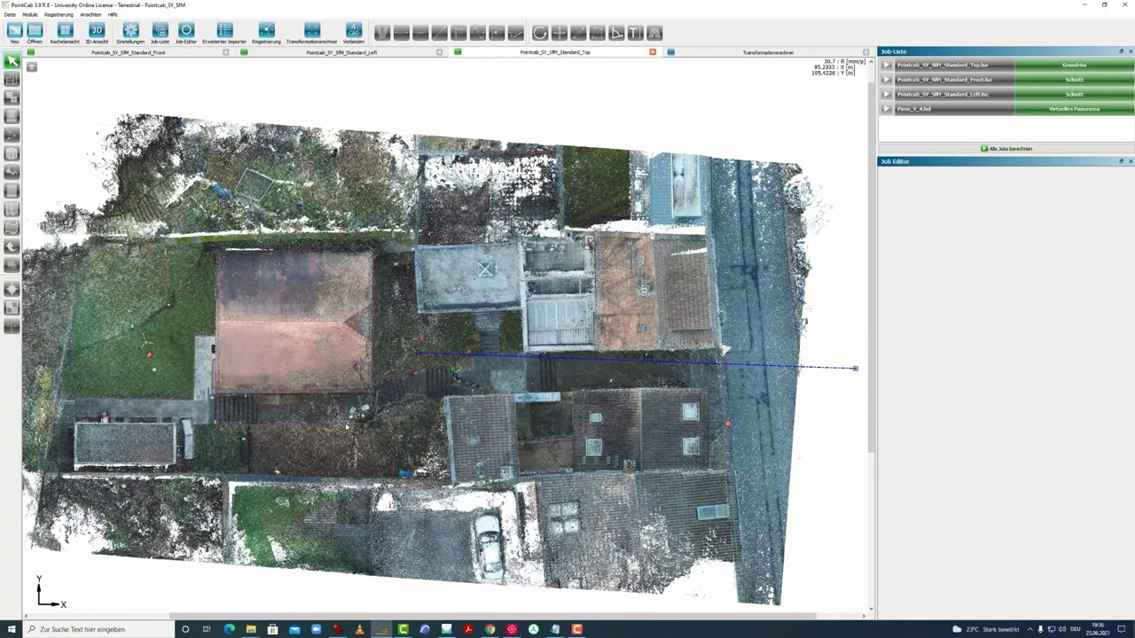
left_click_drag(324, 394, 256, 382)
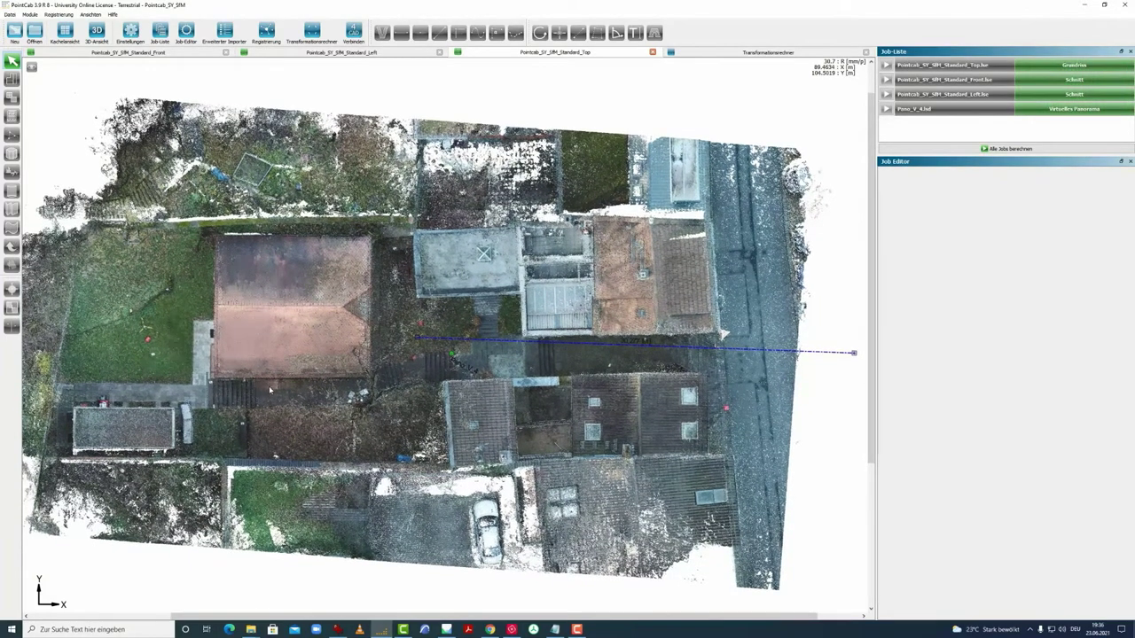
left_click_drag(324, 408, 345, 402)
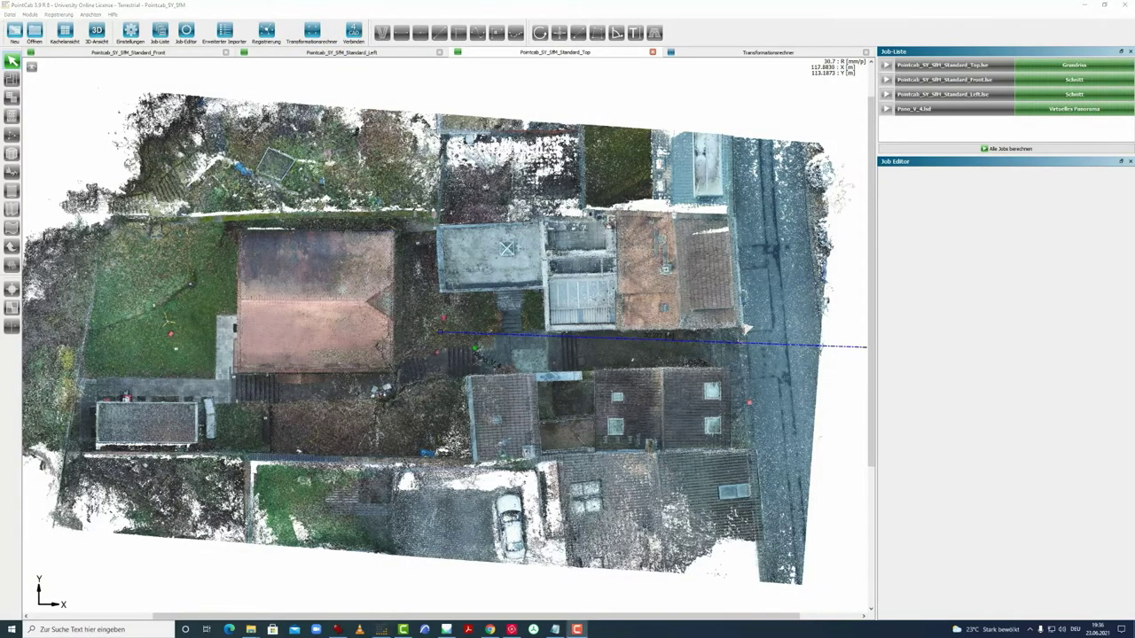
left_click(1126, 5)
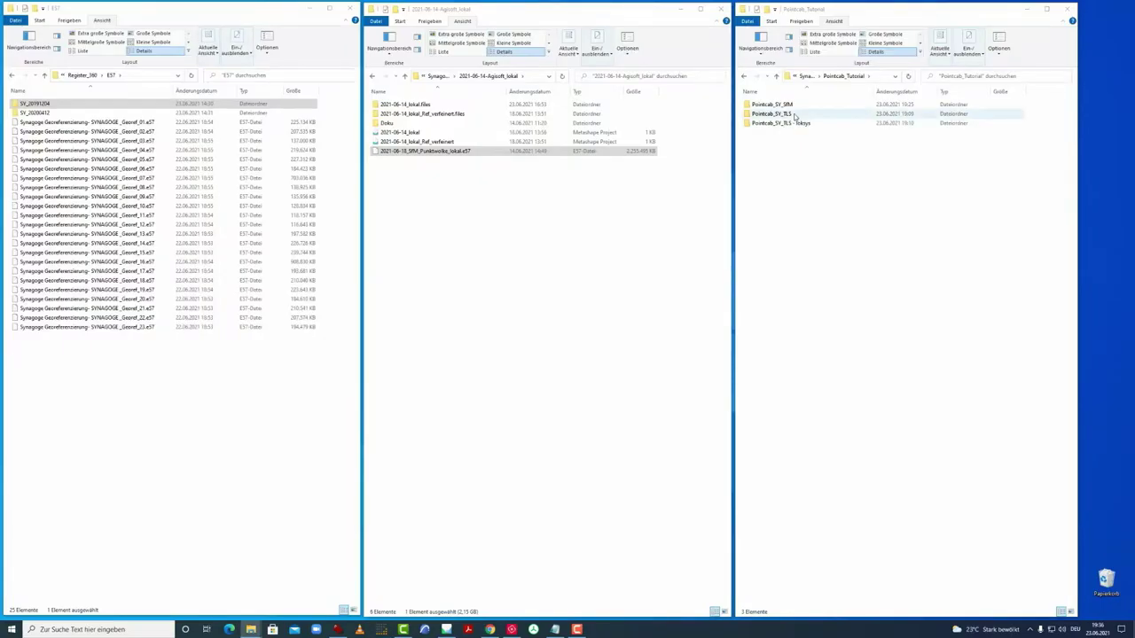
Look through the files in Pointcab_SY_SfM_PointCloud inside the Pointcab_SY_SfM folder and return to Pointcab_Tutorial.
left_click(773, 106)
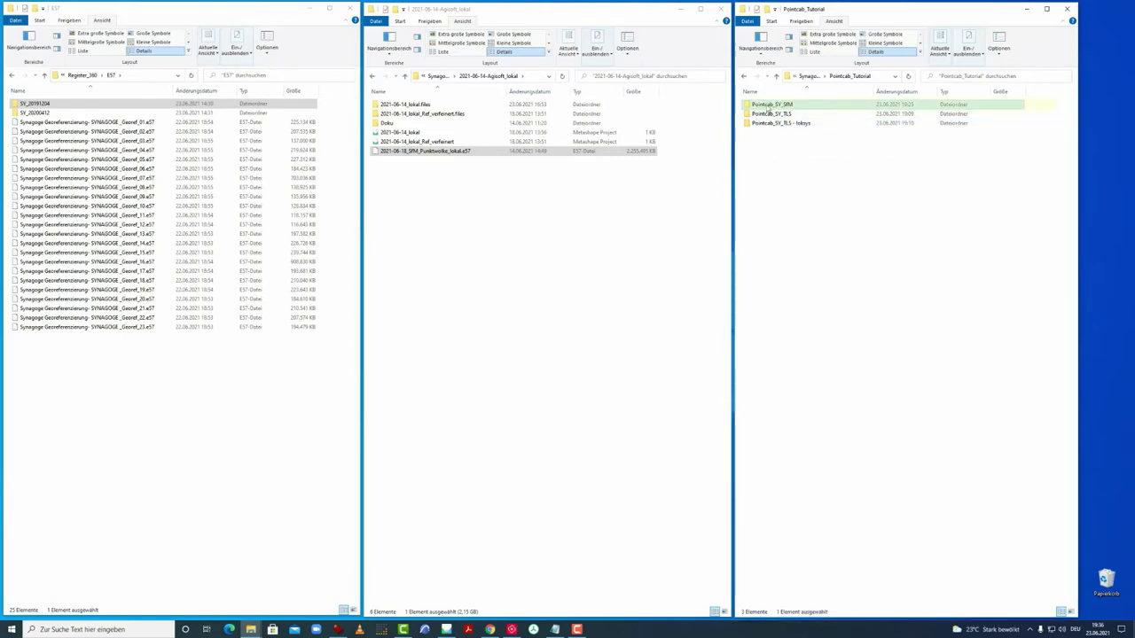
double_click(768, 107)
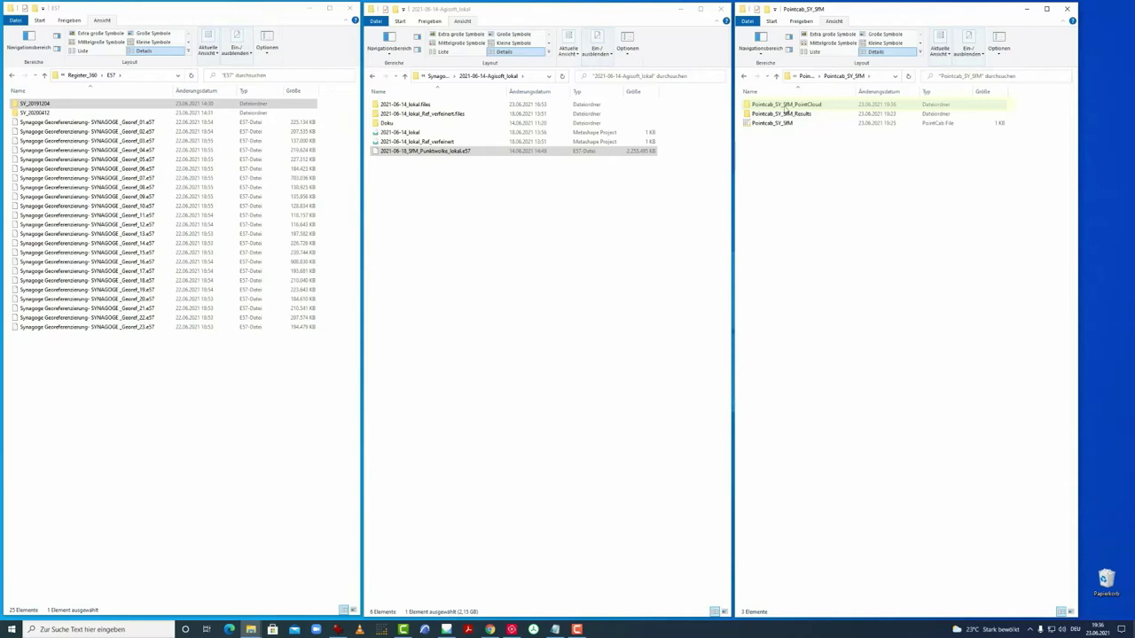
left_click(785, 108)
left_click(785, 107)
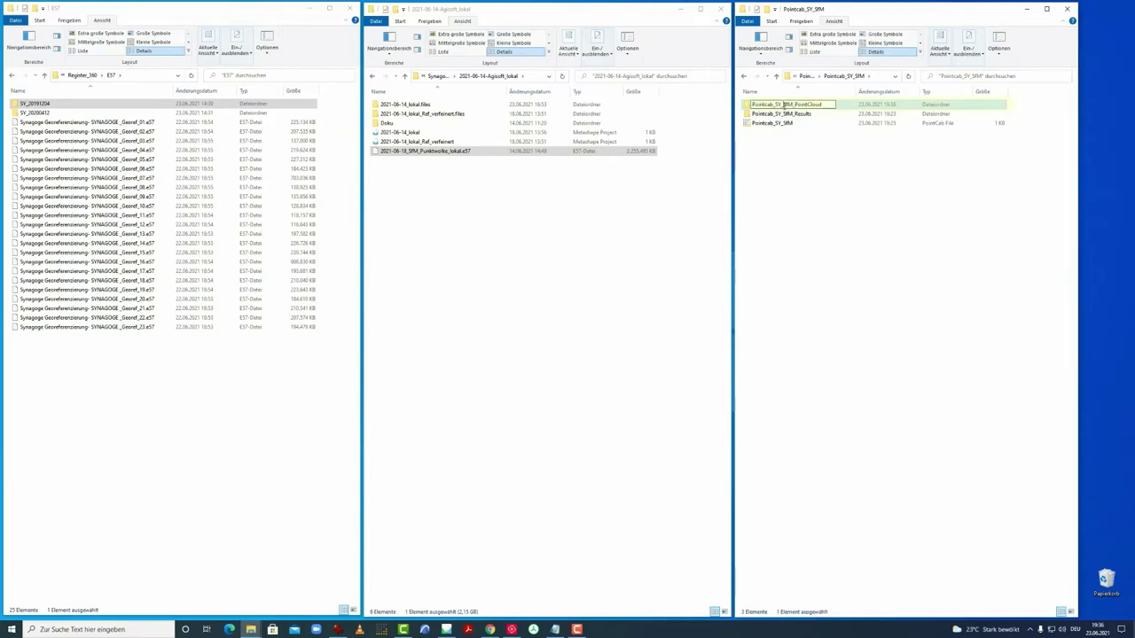
double_click(748, 108)
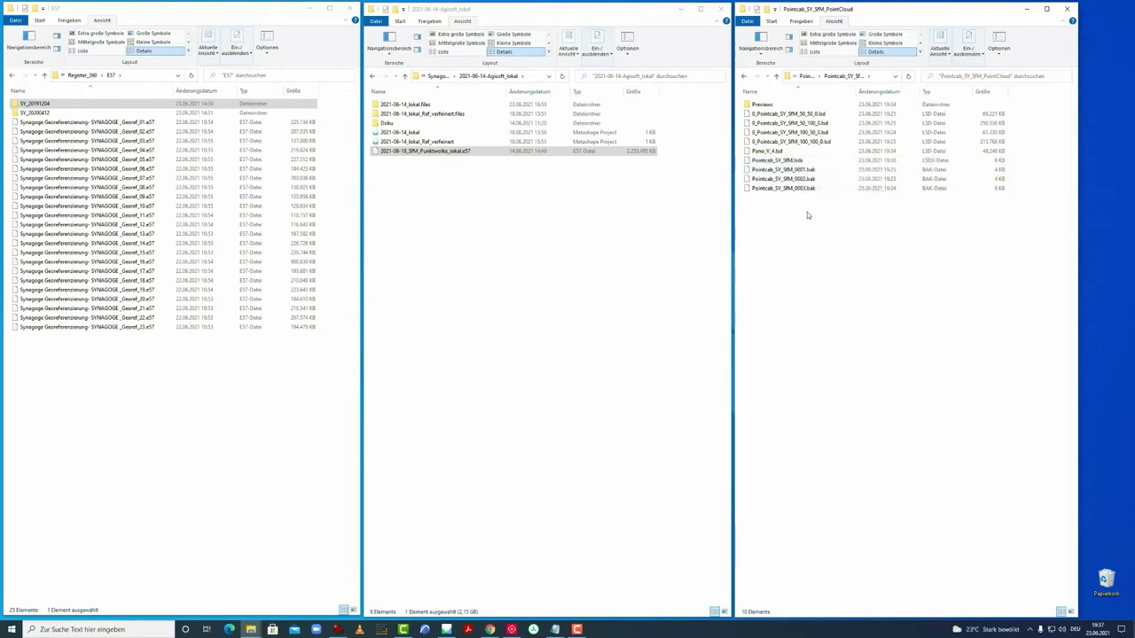
left_click(777, 76)
left_click(778, 77)
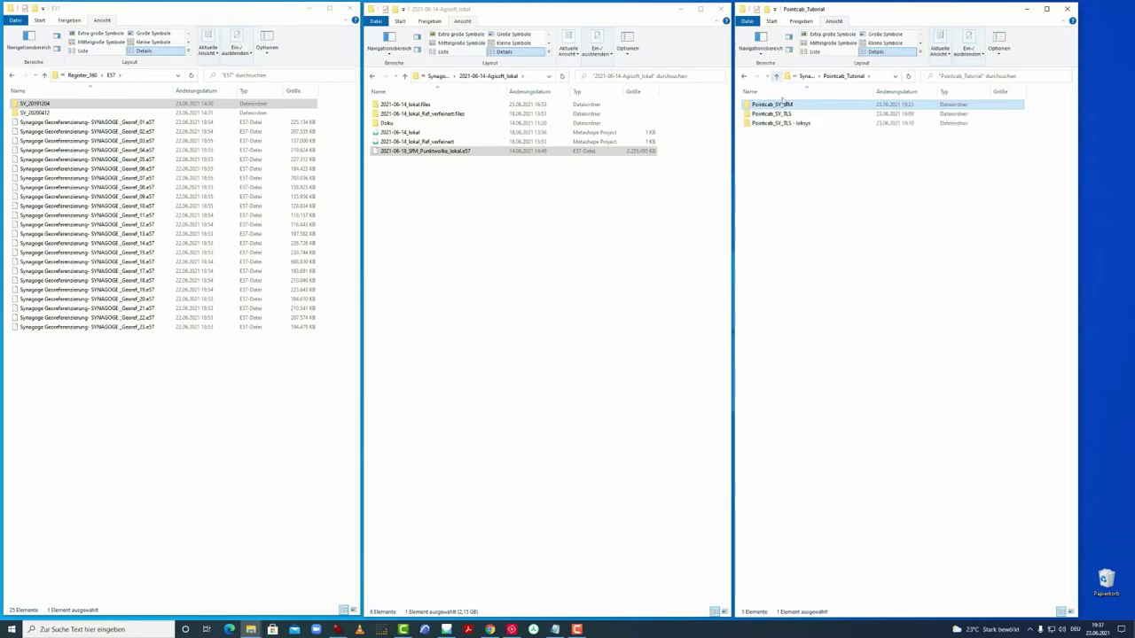
Open the Pointcab_SY_TLS project from the Pointcab_SY_TLS - loksys folder in PointCab.
left_click(791, 125)
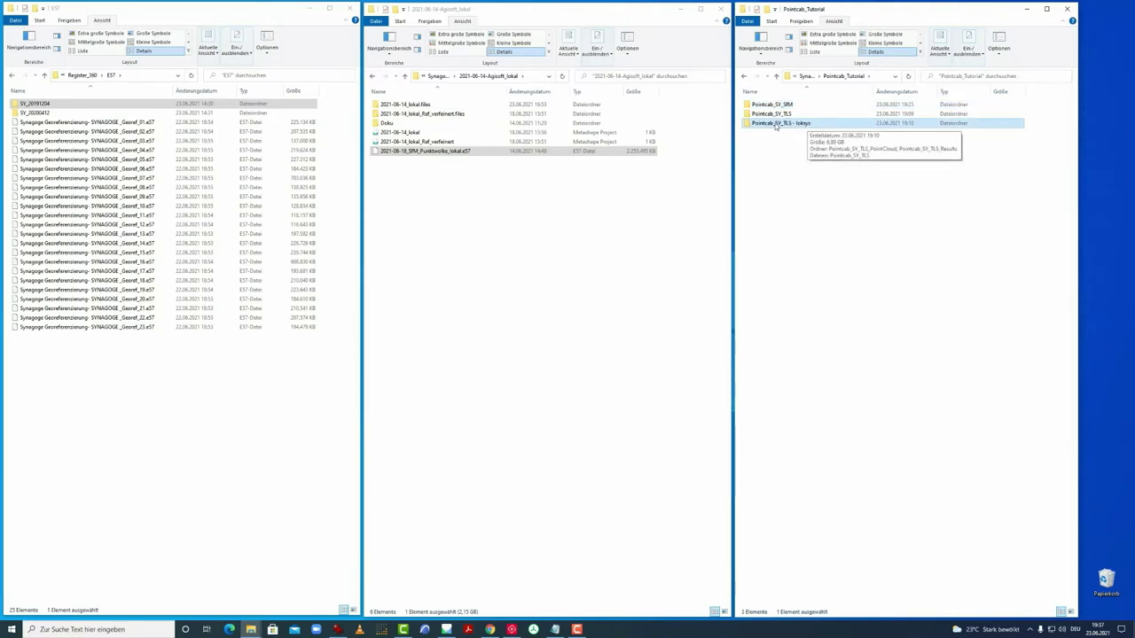
double_click(773, 125)
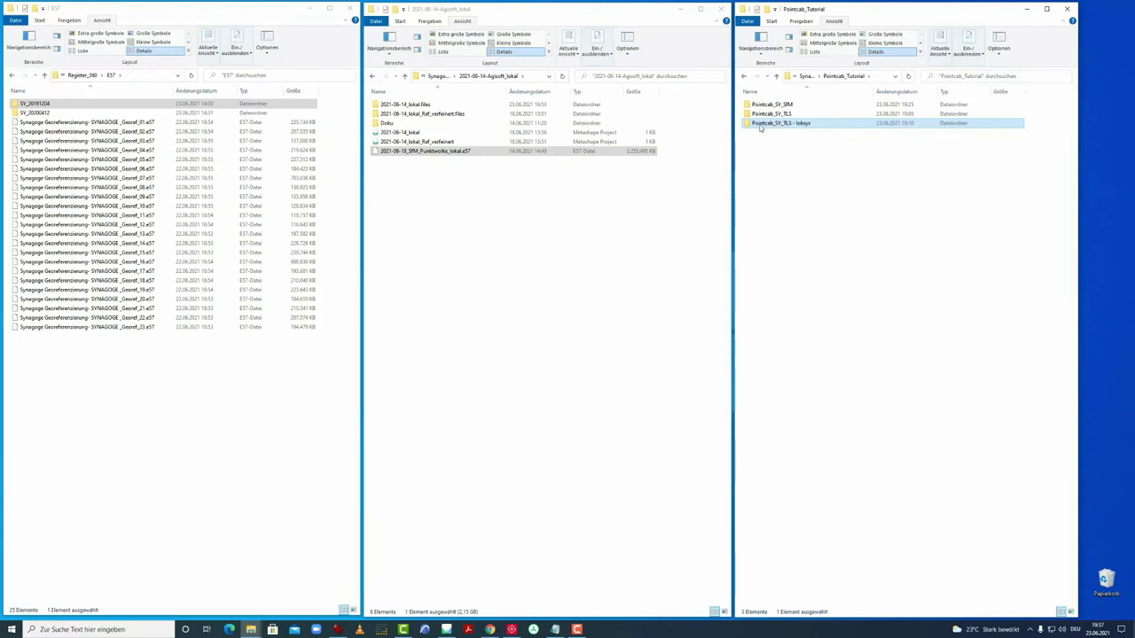
left_click(764, 125)
double_click(764, 126)
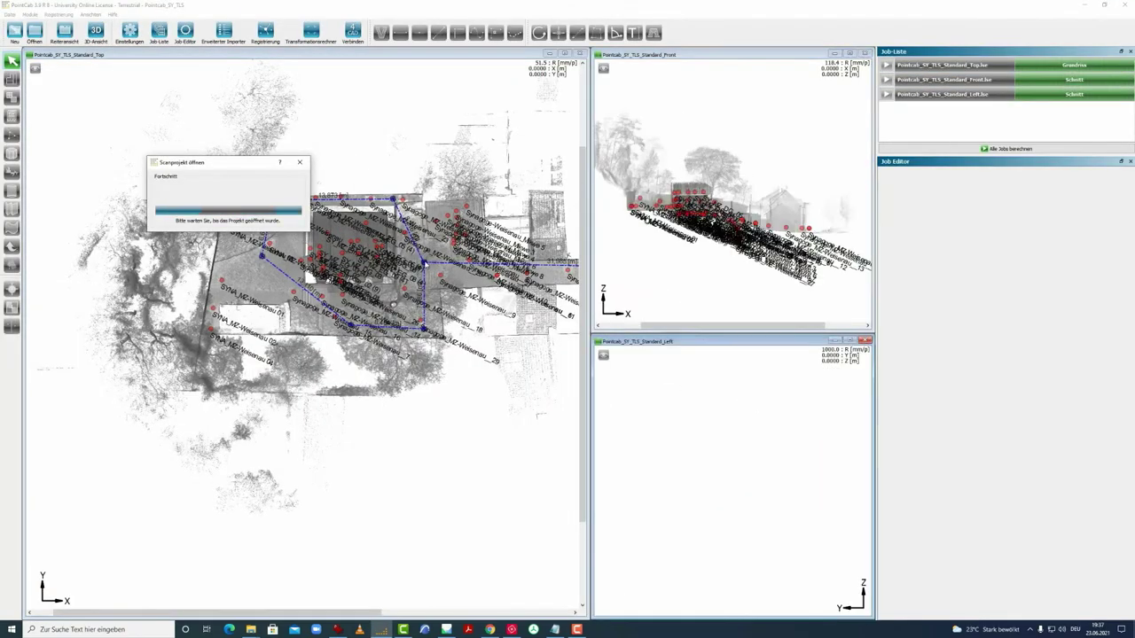
Import Pointcab_SY_SfM.lsdx from the Pointcab_SY_SfM_PointCloud folder into the TLS project with the advanced importer and acknowledge the import notice.
middle_click_drag(299, 245, 262, 242)
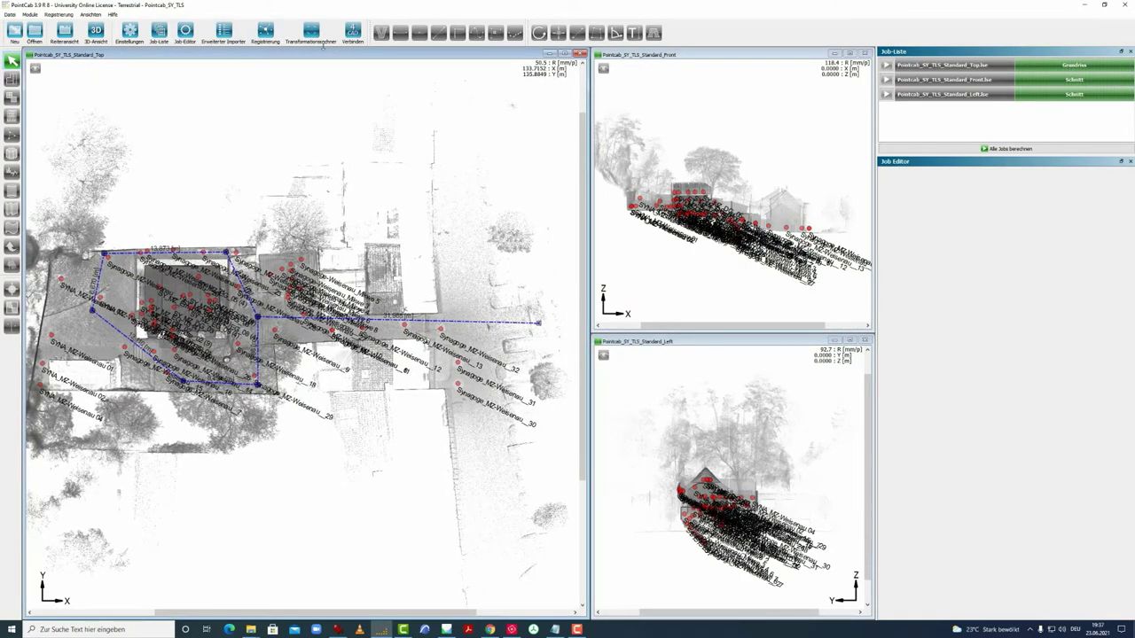
left_click(223, 34)
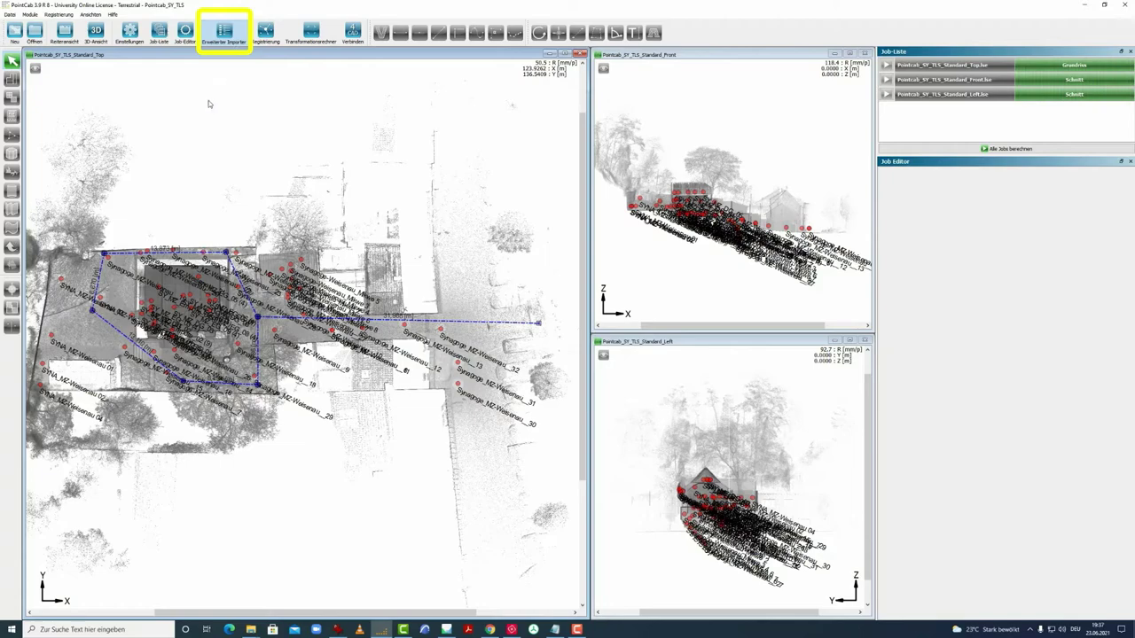
left_click_drag(405, 110, 406, 513)
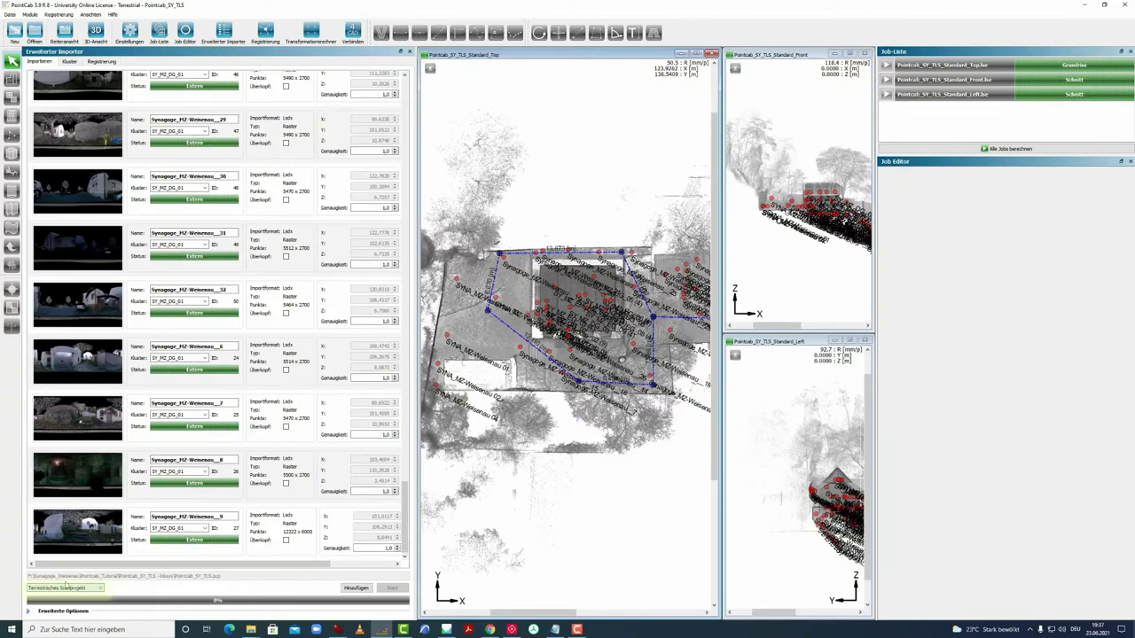
left_click(356, 589)
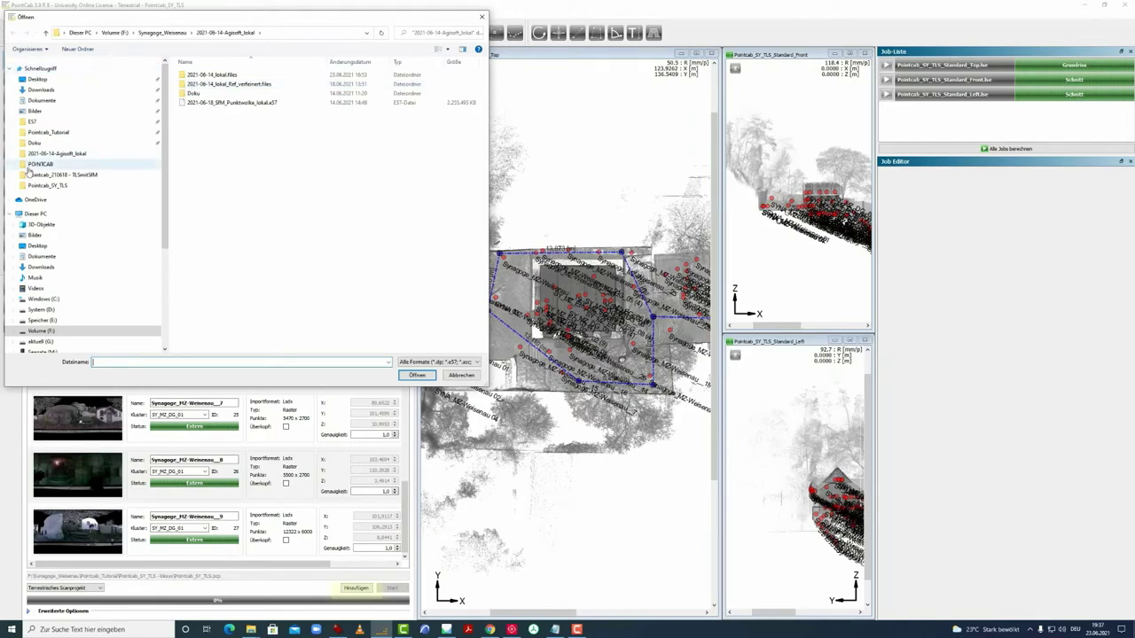
left_click(48, 132)
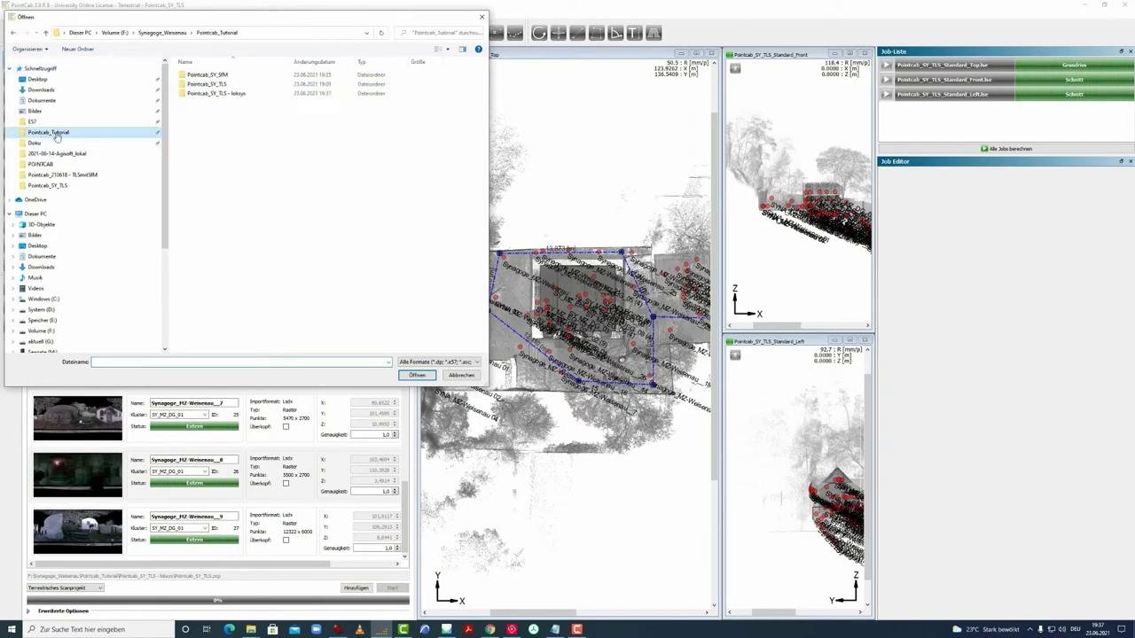
double_click(232, 76)
left_click(243, 76)
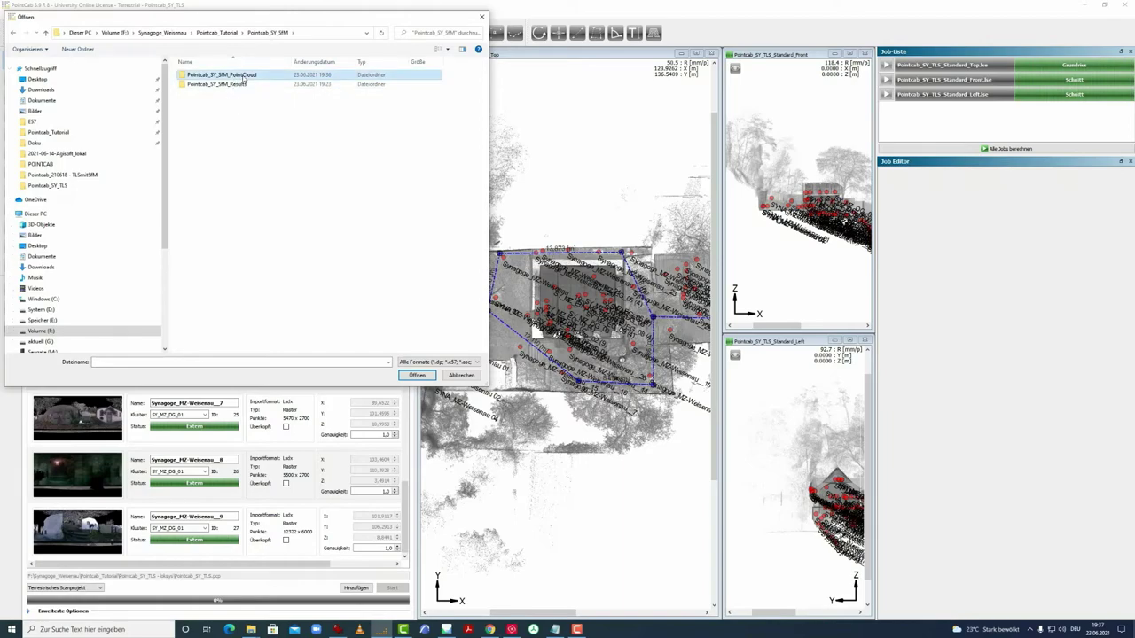
double_click(243, 77)
left_click(232, 84)
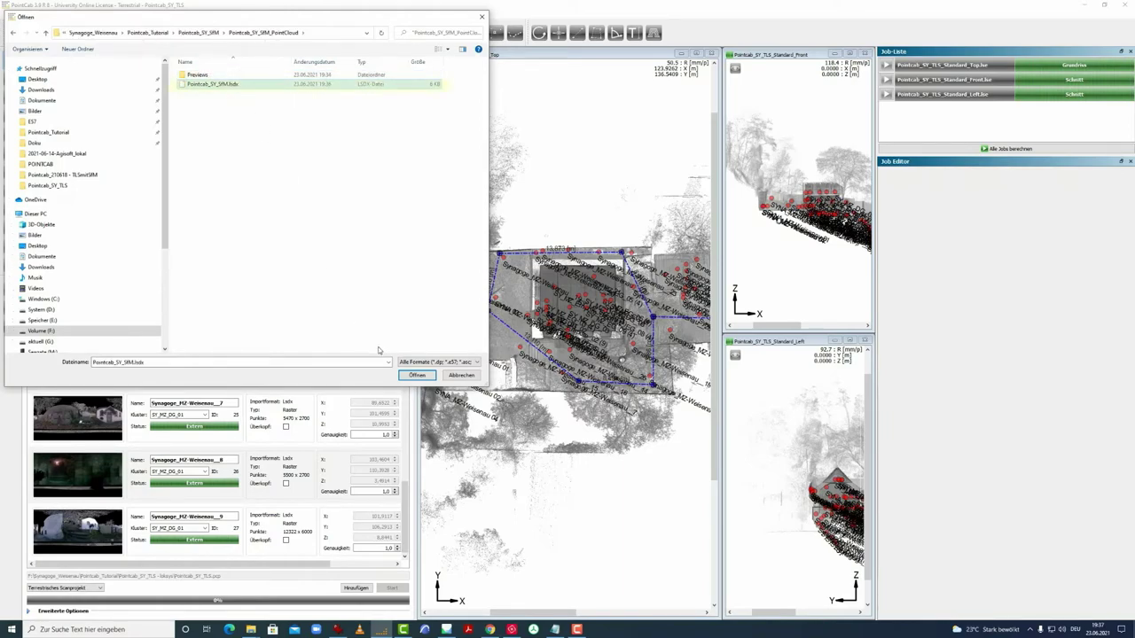
left_click(417, 375)
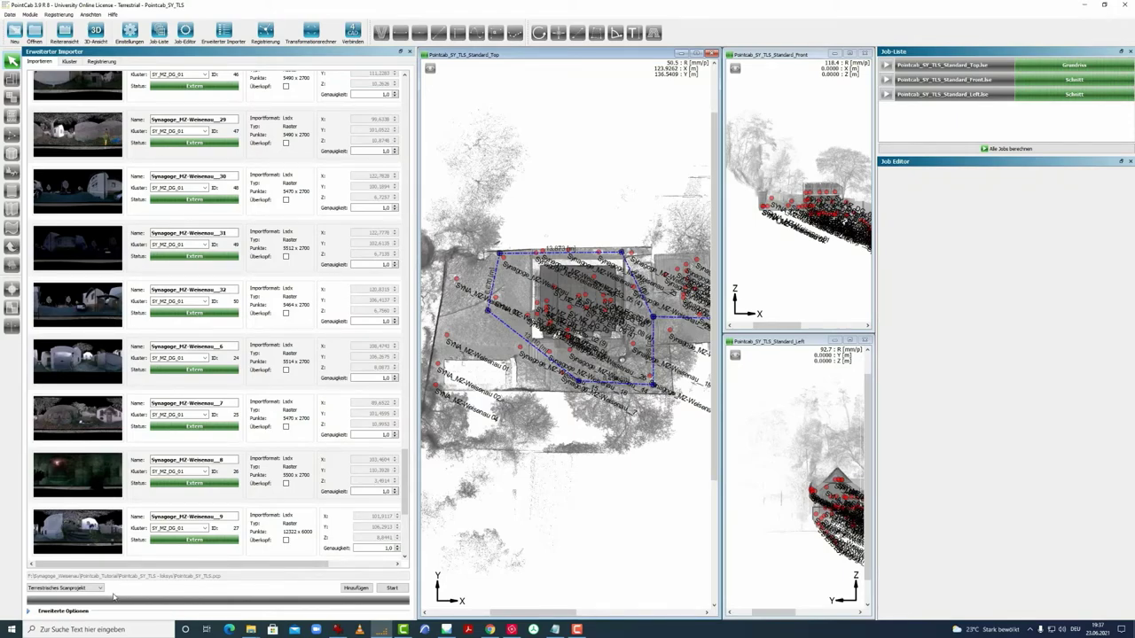
left_click(392, 590)
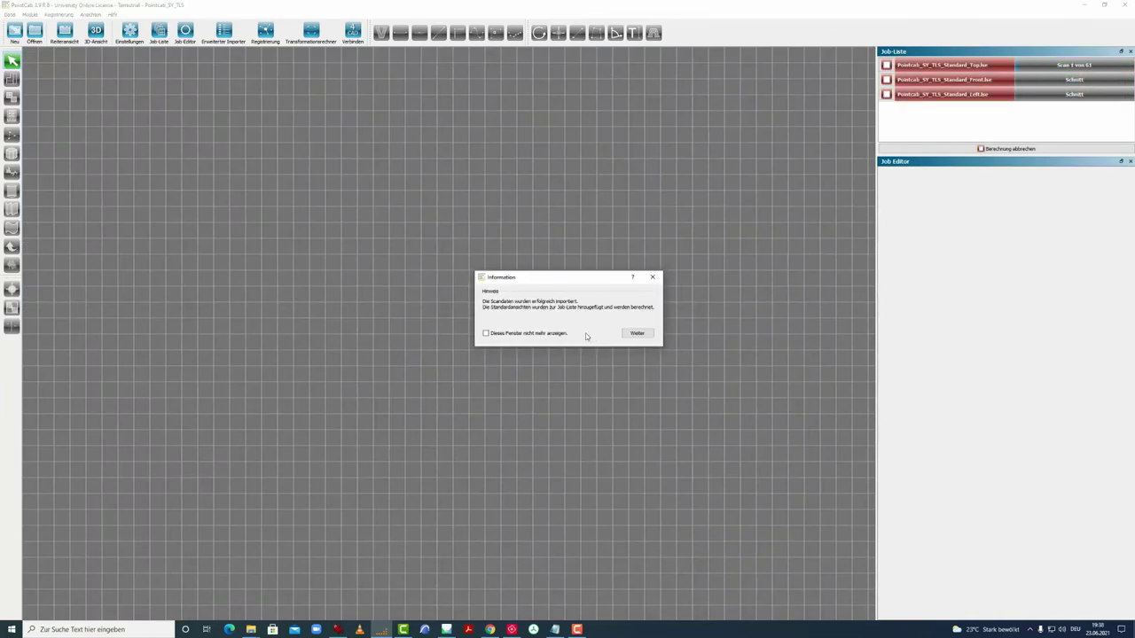
left_click(636, 334)
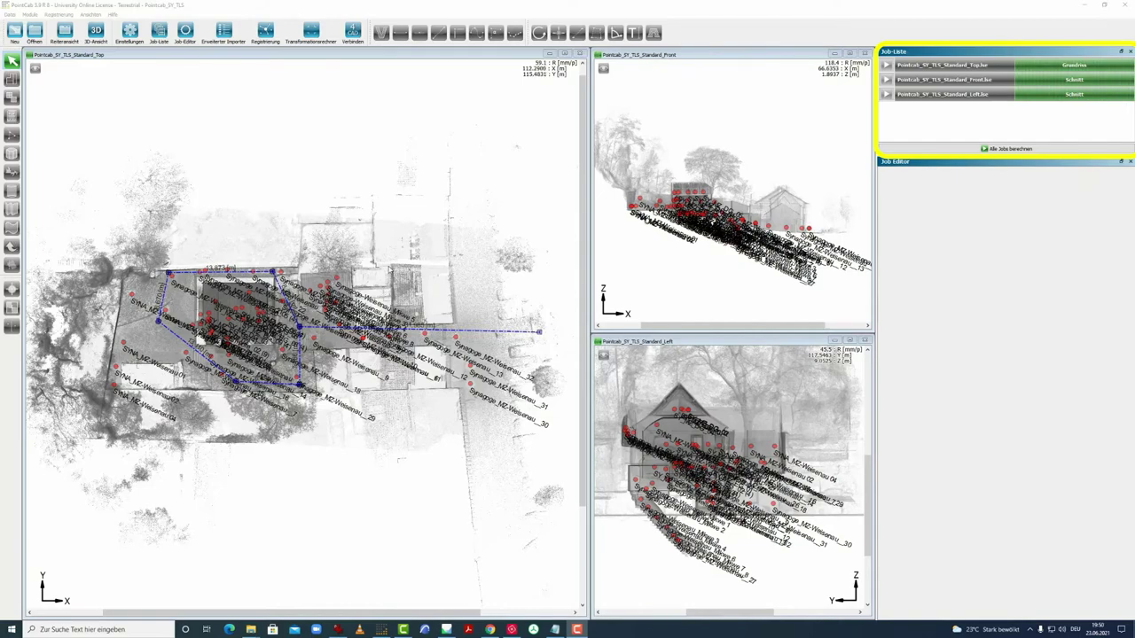
Examine the recomputed standard top and left views of the combined point cloud.
middle_click_drag(388, 267, 381, 271)
middle_click_drag(607, 406, 659, 415)
scroll(710, 424, "down", 3)
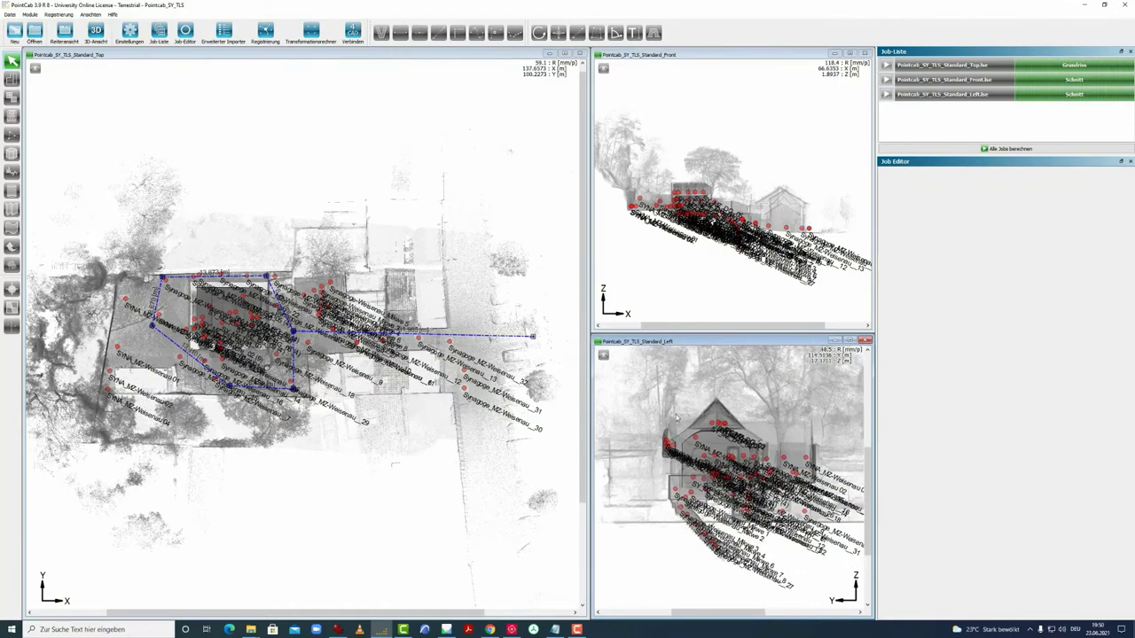
middle_click_drag(689, 415, 684, 414)
left_click(420, 339)
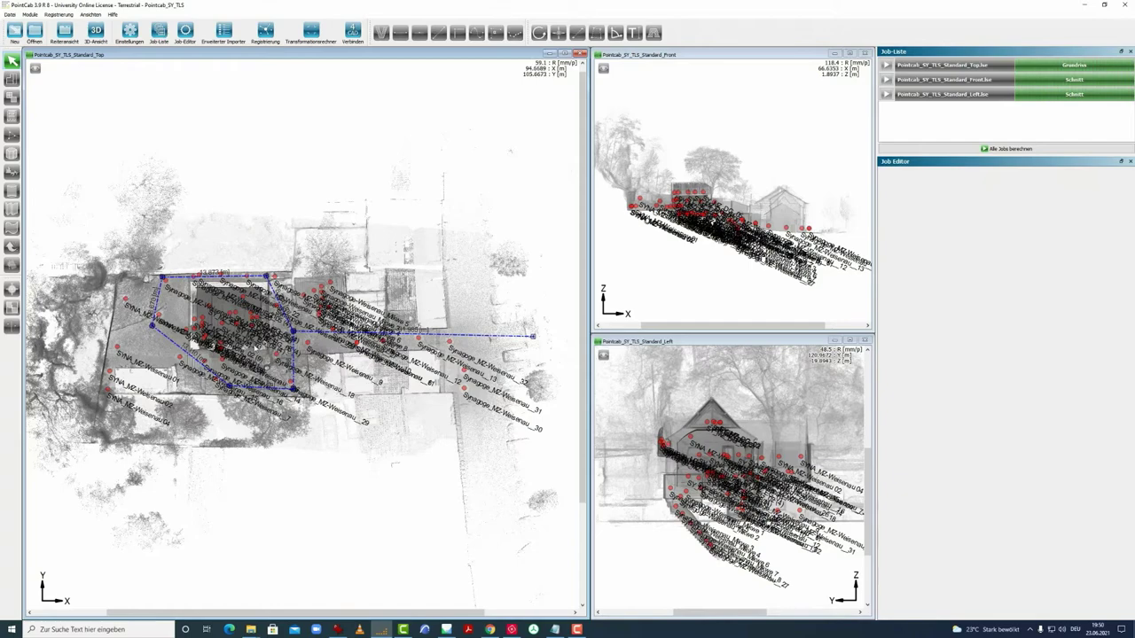
Draw a straight section across the synagogue in the top view at X about 90.04 m, from Y about 116.02 to 103.76 m.
scroll(261, 333, "up", 5)
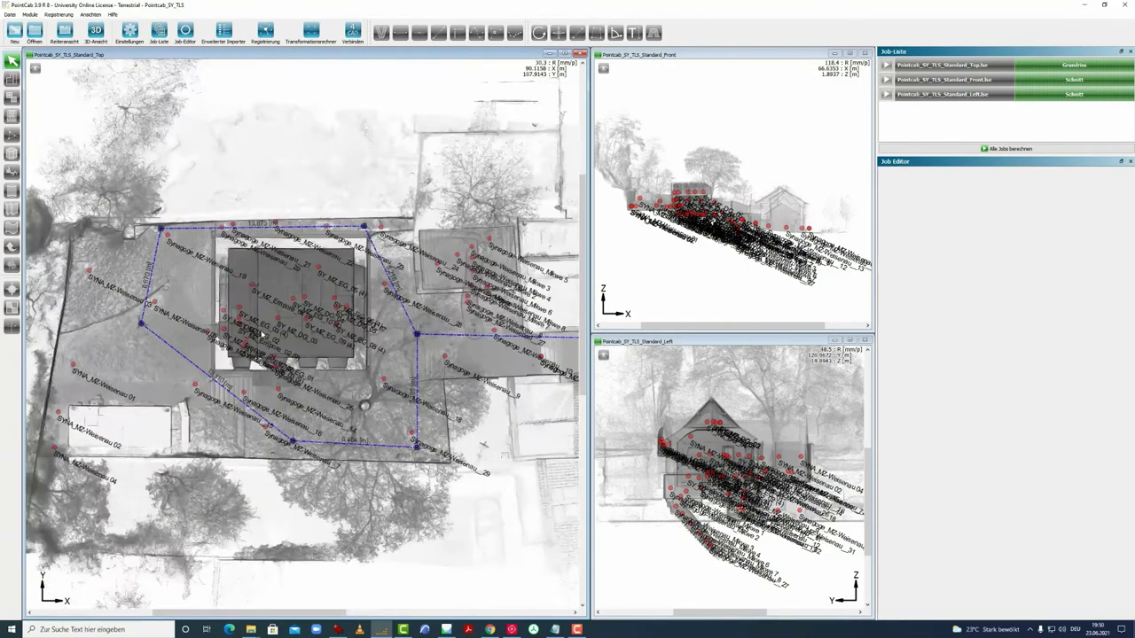
scroll(293, 297, "up", 2)
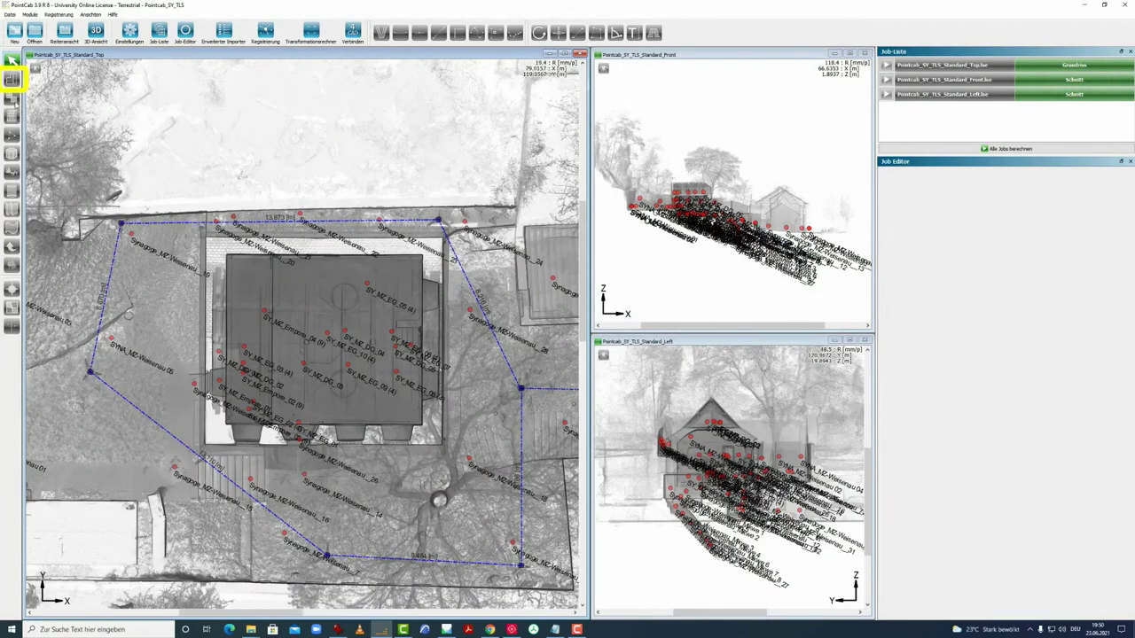
left_click(11, 80)
left_click(13, 80)
scroll(313, 281, "up", 2)
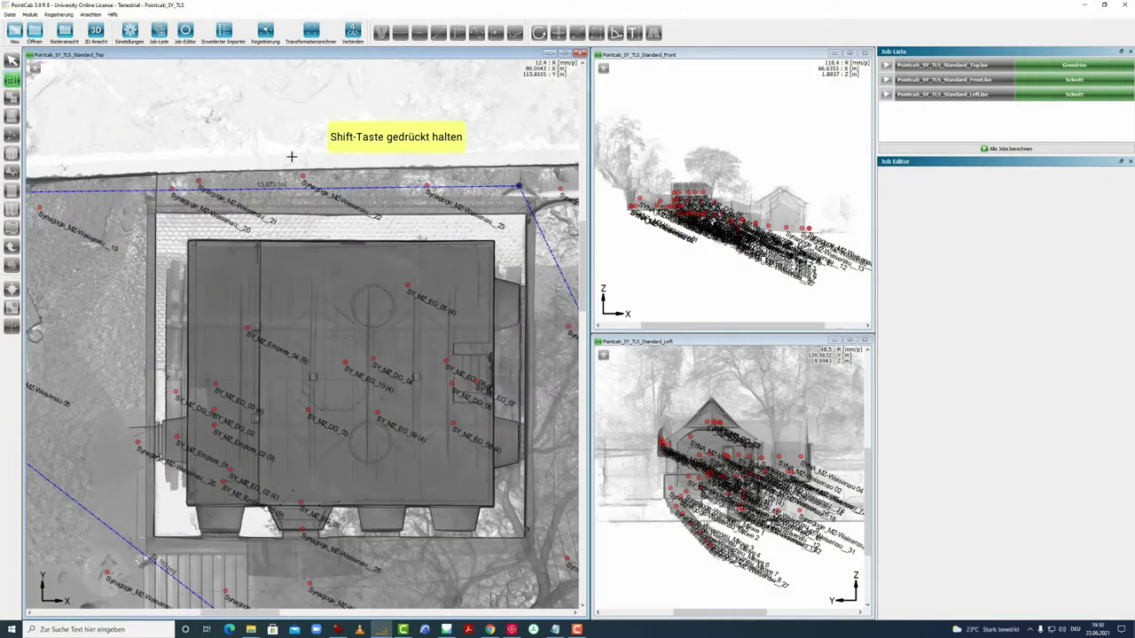
left_click_drag(292, 155, 291, 570, "shift")
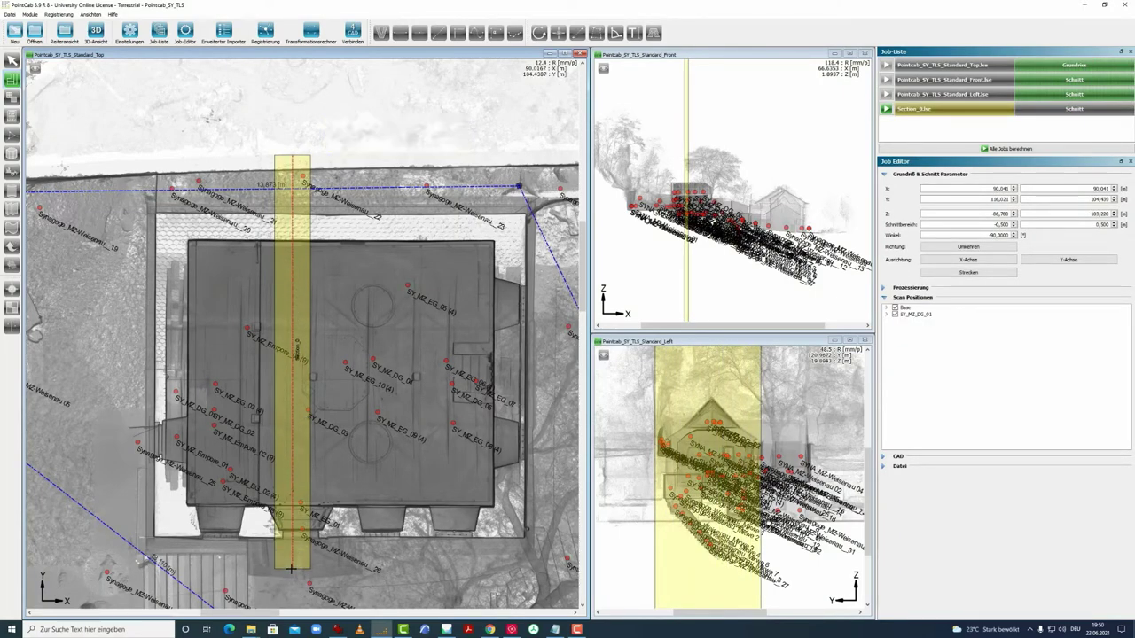
left_click(293, 592)
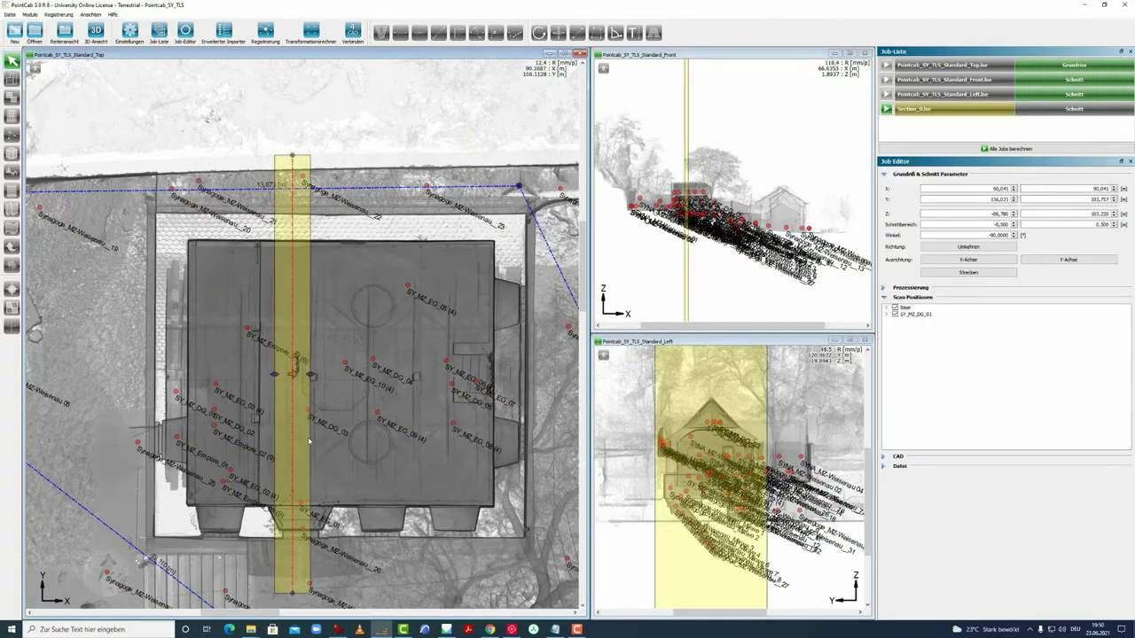
Narrow the section band in the top view by hand to a range of about -0.06 to 0.10 m.
left_click_drag(310, 375, 289, 373)
middle_click_drag(324, 402, 343, 342)
left_click_drag(323, 314, 317, 316)
scroll(308, 313, "up", 2)
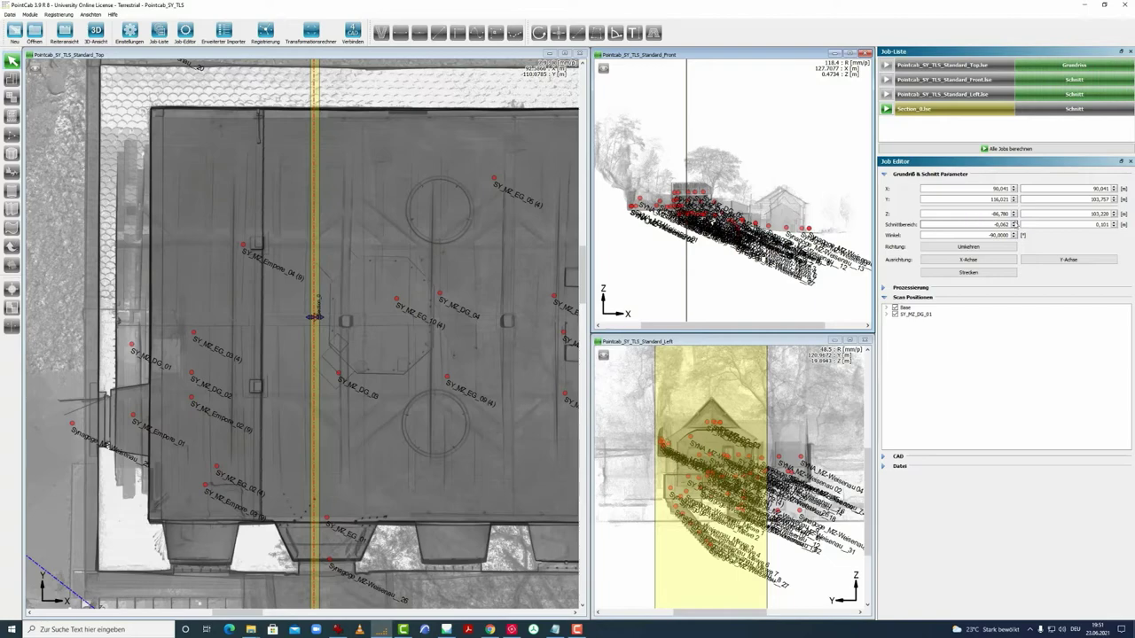
Set exact limits for the section range so it is a thin slice, with a lower limit of -0.05 m.
double_click(1102, 225)
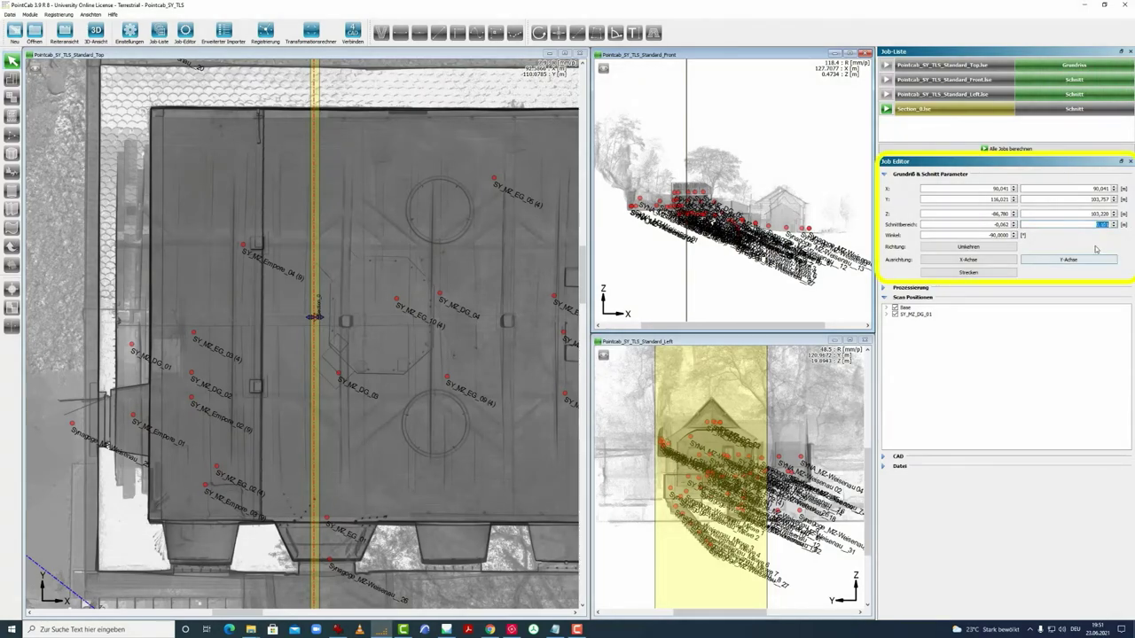
left_click(992, 225)
double_click(997, 225)
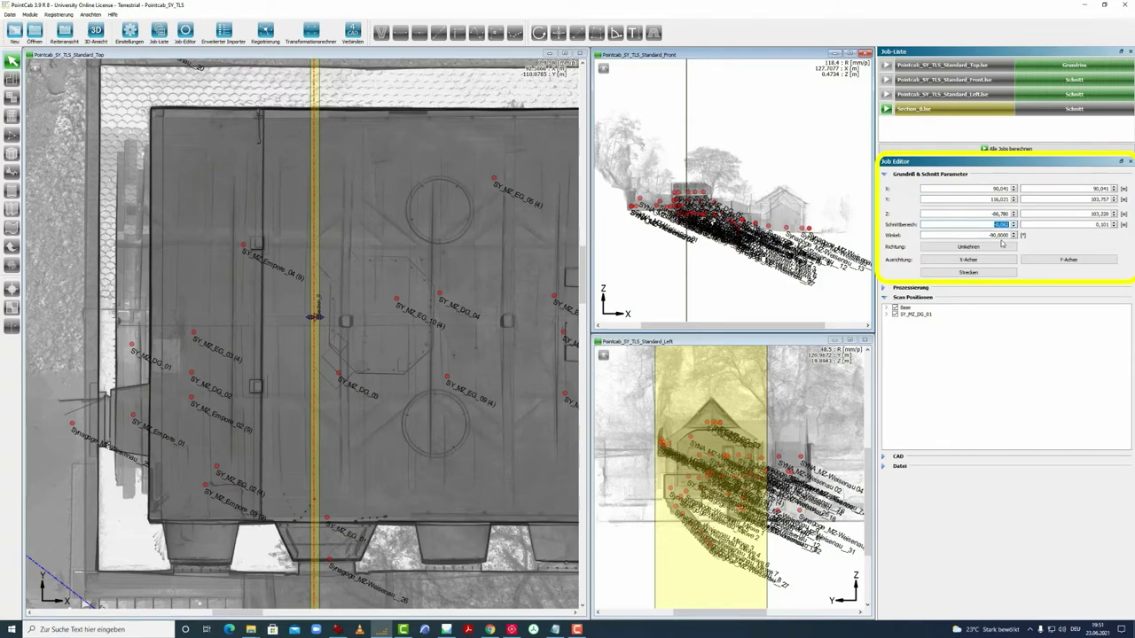
key("BackSpace")
type("-,05")
left_click(1115, 226)
type("1,1")
key("Return")
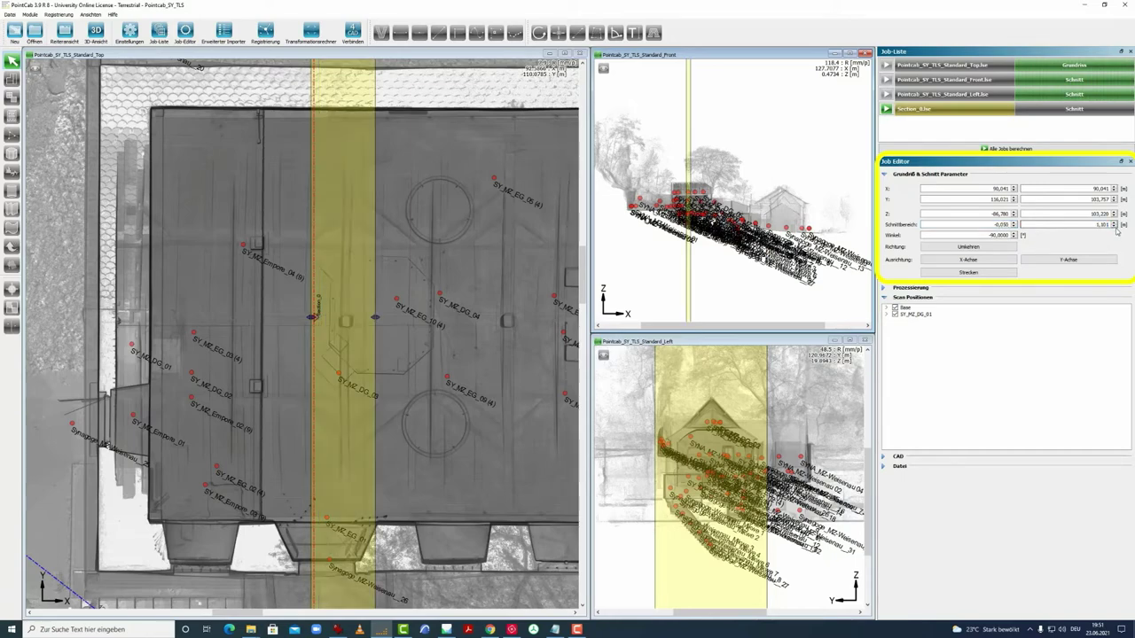
left_click(1115, 228)
left_click(1105, 225)
key("Return")
Adjust the section line's ends in the top view to about X 90.02, Y 115.21 m and X 90.13, Y 103.86 m.
scroll(336, 330, "down", 1)
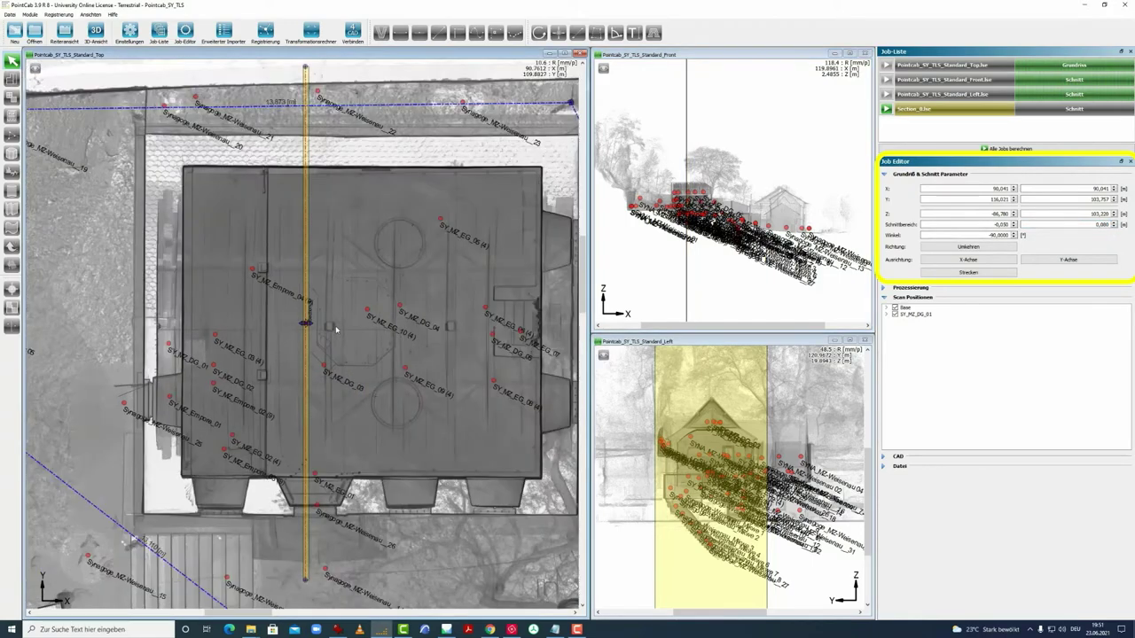
scroll(337, 329, "down", 2)
left_click_drag(293, 184, 292, 206)
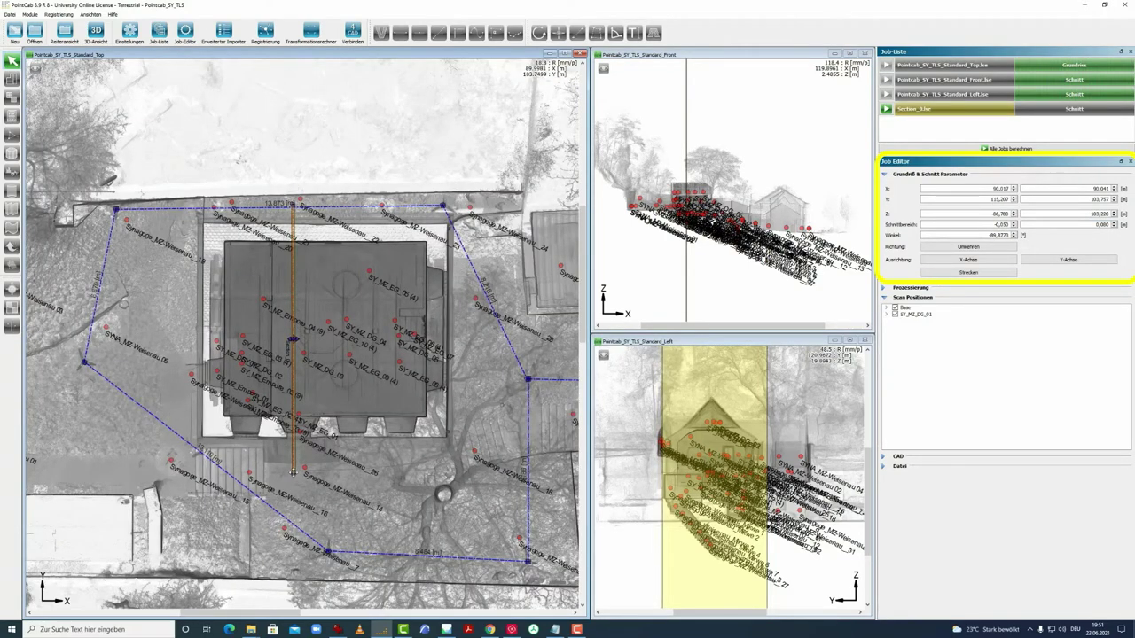
left_click_drag(292, 476, 295, 471)
Limit the section's height in the left view to the building, from about Z 7.0 to 18.4 m.
scroll(725, 487, "down", 3)
scroll(724, 487, "down", 3)
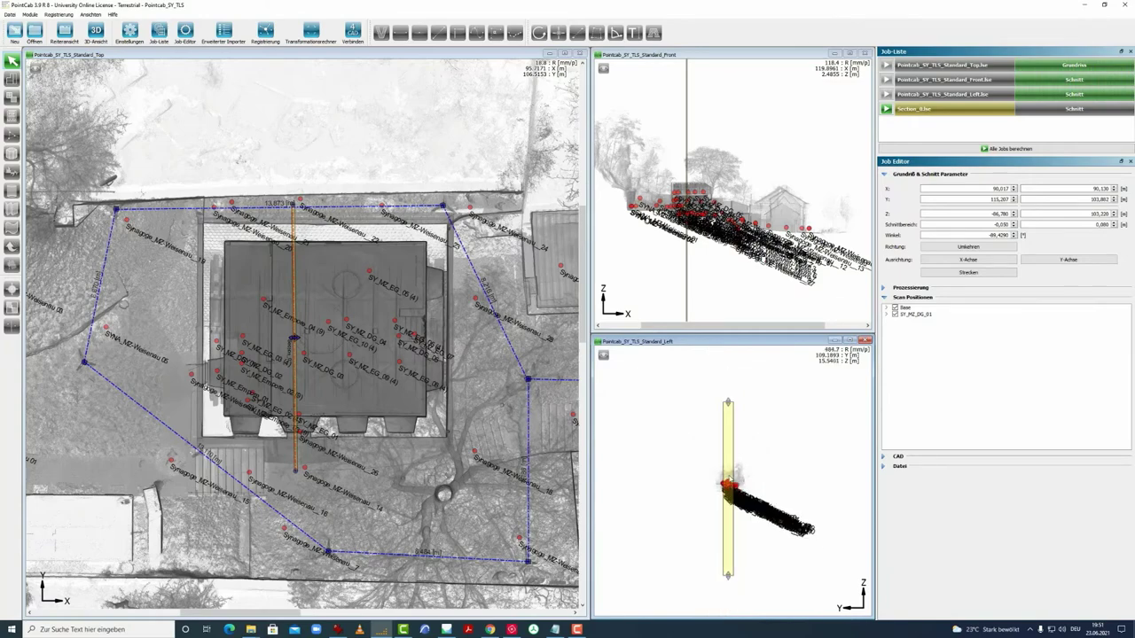
left_click_drag(729, 403, 726, 469)
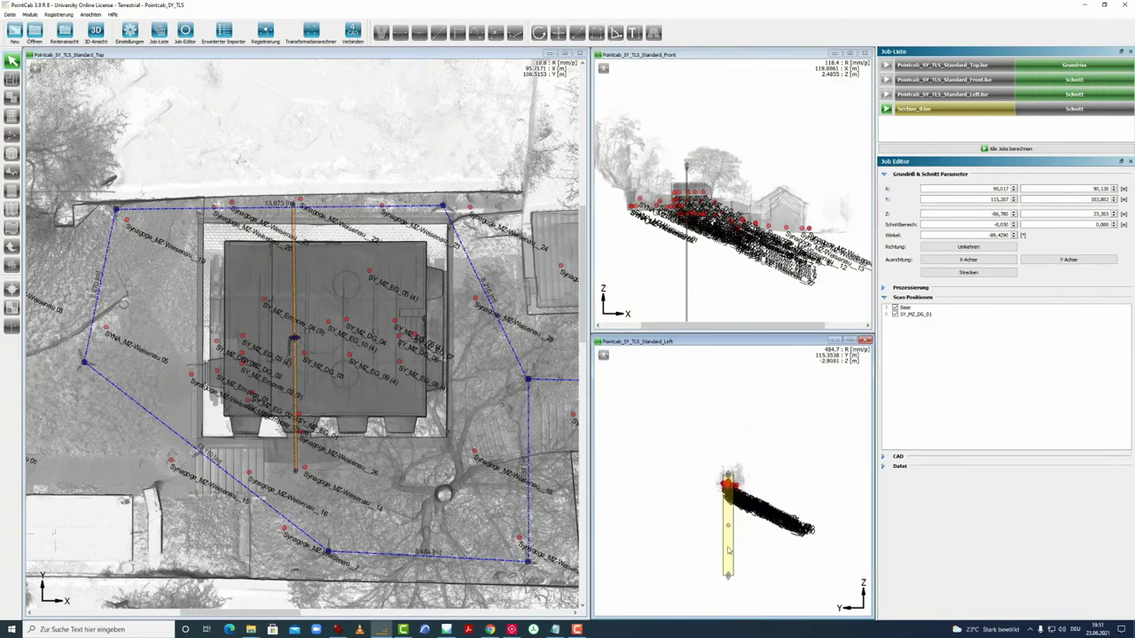
left_click_drag(728, 574, 727, 503)
scroll(726, 501, "up", 3)
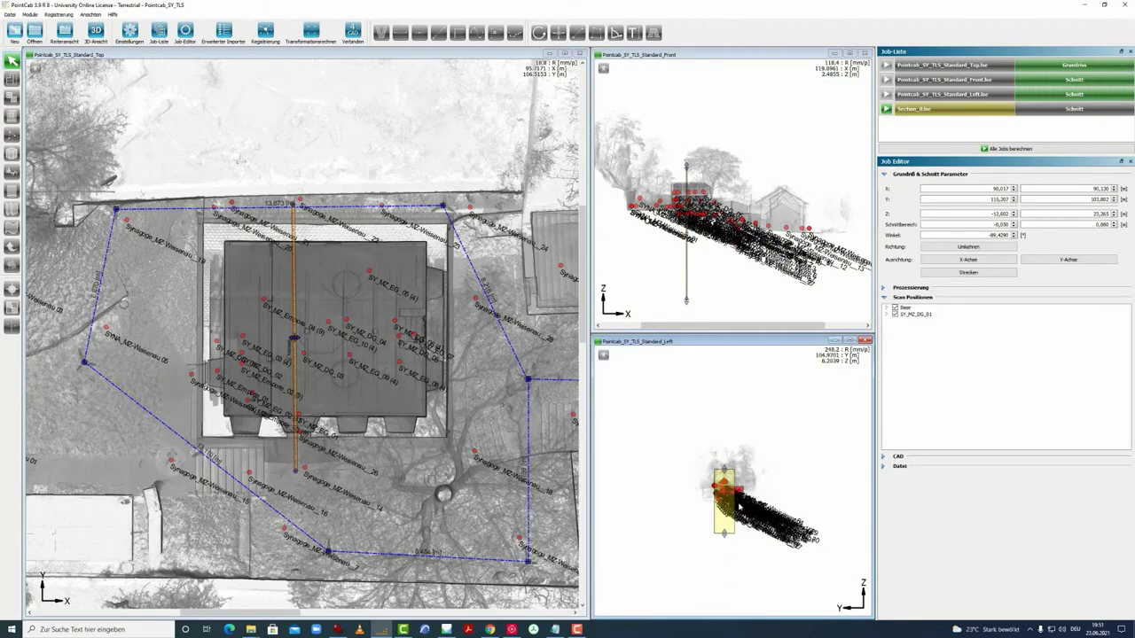
left_click_drag(720, 559, 709, 477)
scroll(714, 532, "up", 4)
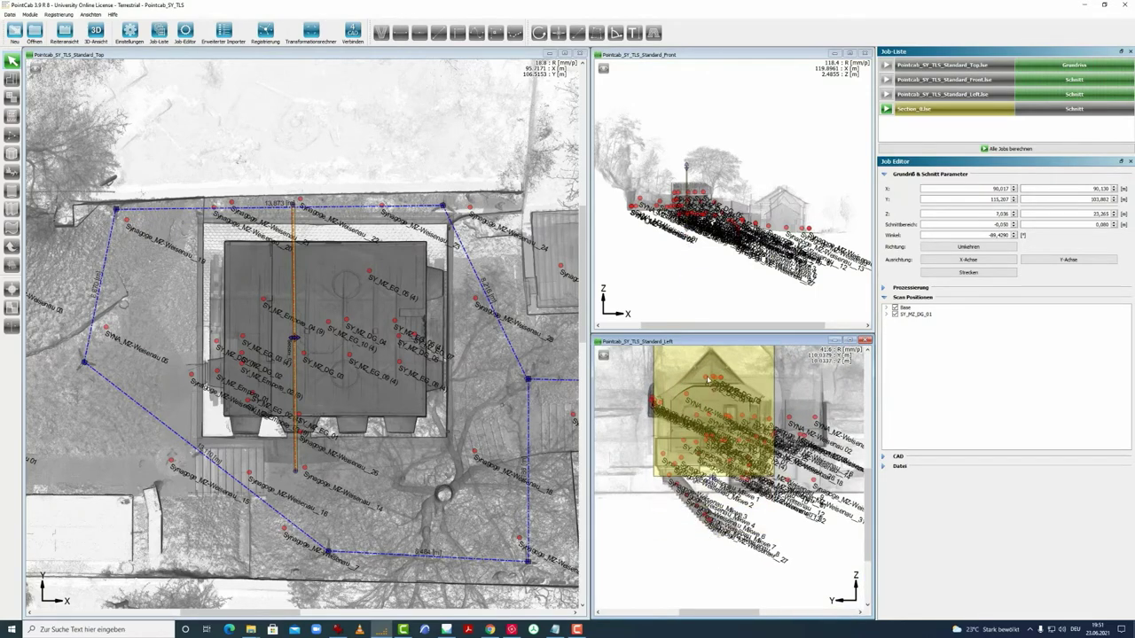
scroll(718, 394, "down", 1)
left_click_drag(733, 399, 733, 430)
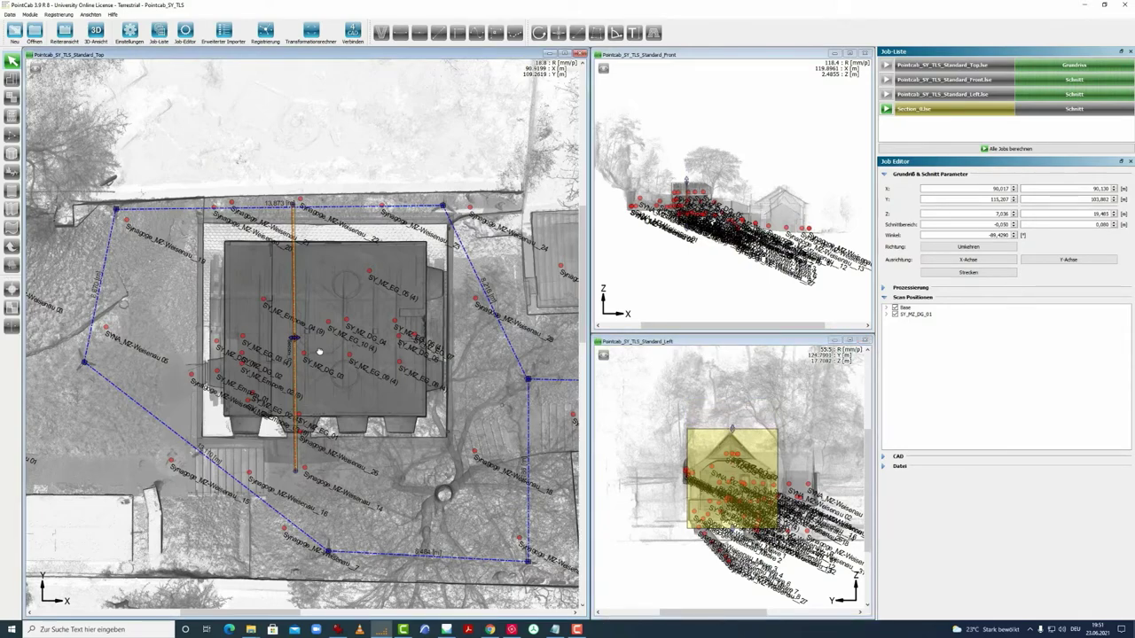
Rename the new section job to Querschnitt_1-1_test_SfM.
left_click_drag(318, 350, 327, 356)
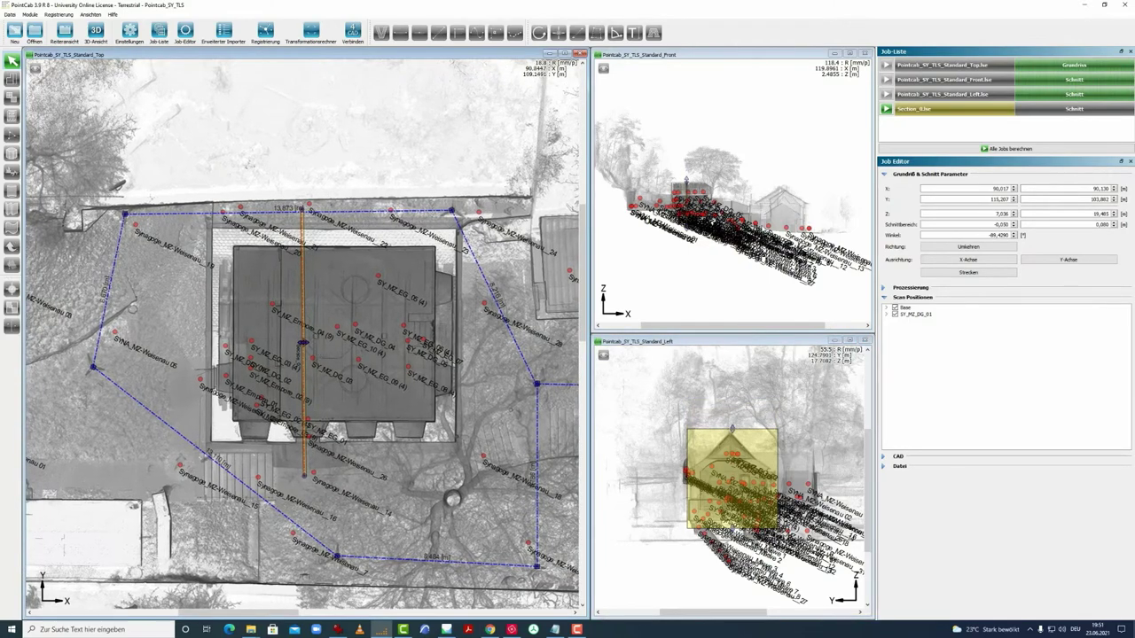
right_click(913, 108)
left_click(940, 133)
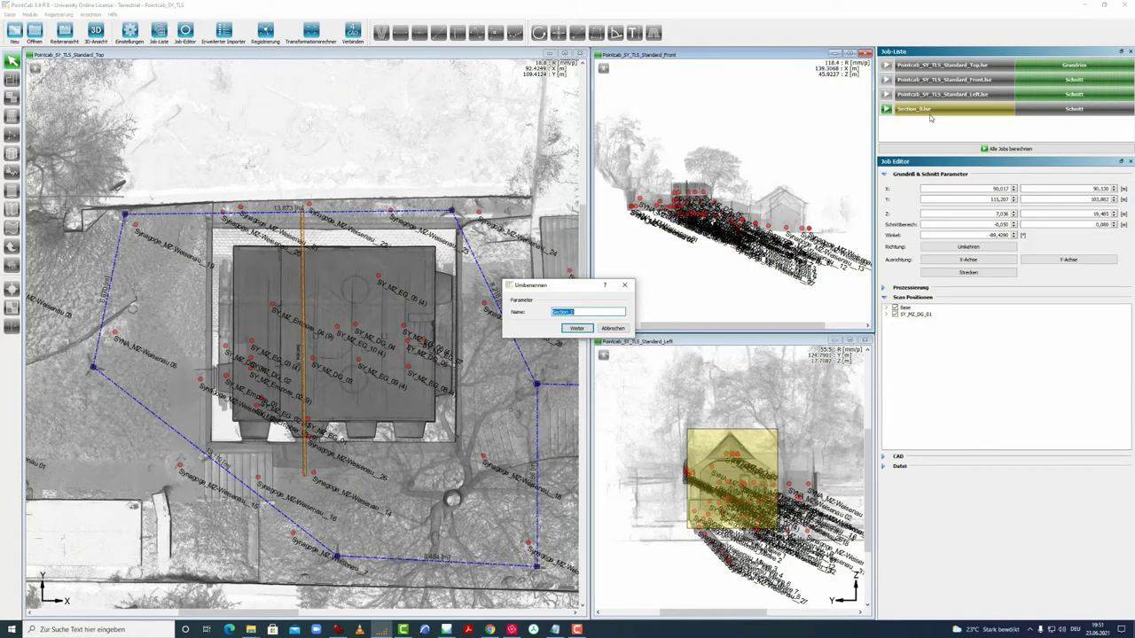
type("Querschnitt_1-1_test_SfM")
left_click(577, 328)
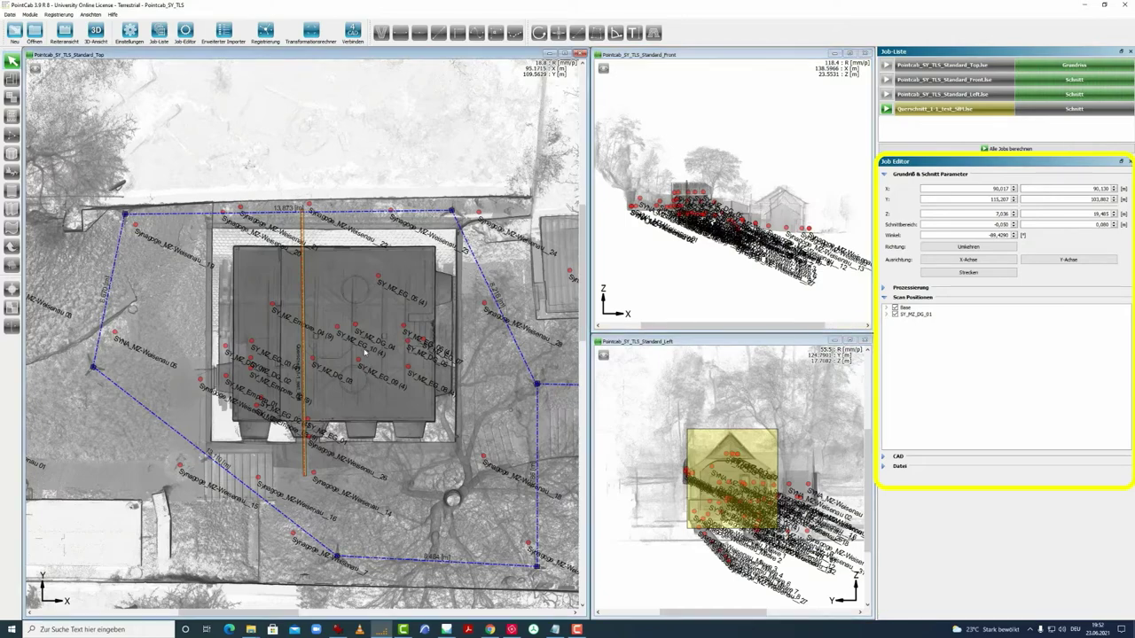
Exclude the scan positions Synagoge-Weisenau_Möwe 1 to 8 in the SY_MZ_DG_01 group from the section calculation.
middle_click_drag(379, 344, 410, 325)
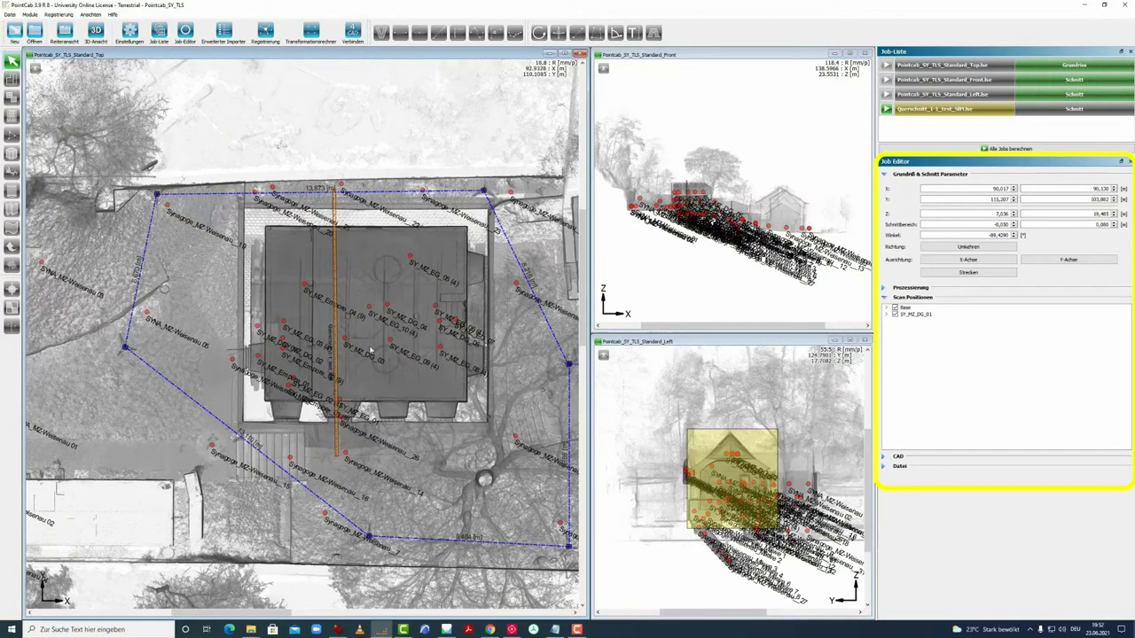
left_click(888, 315)
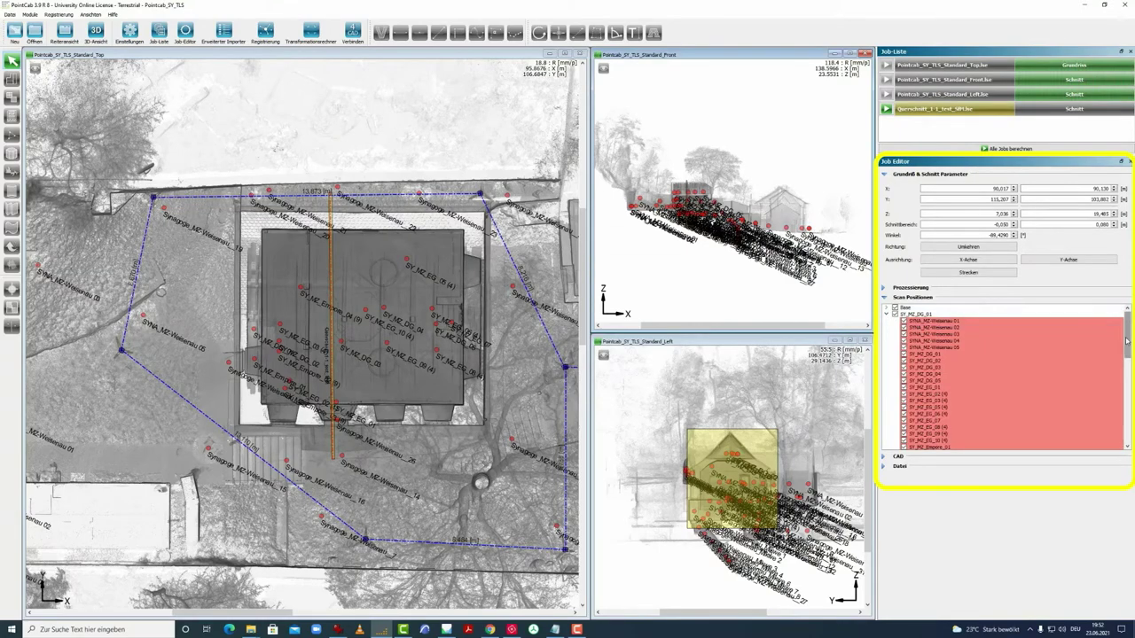
mouse_move(1127, 337)
left_mouse_down()
mouse_move(1127, 427)
mouse_move(1116, 338)
left_mouse_up()
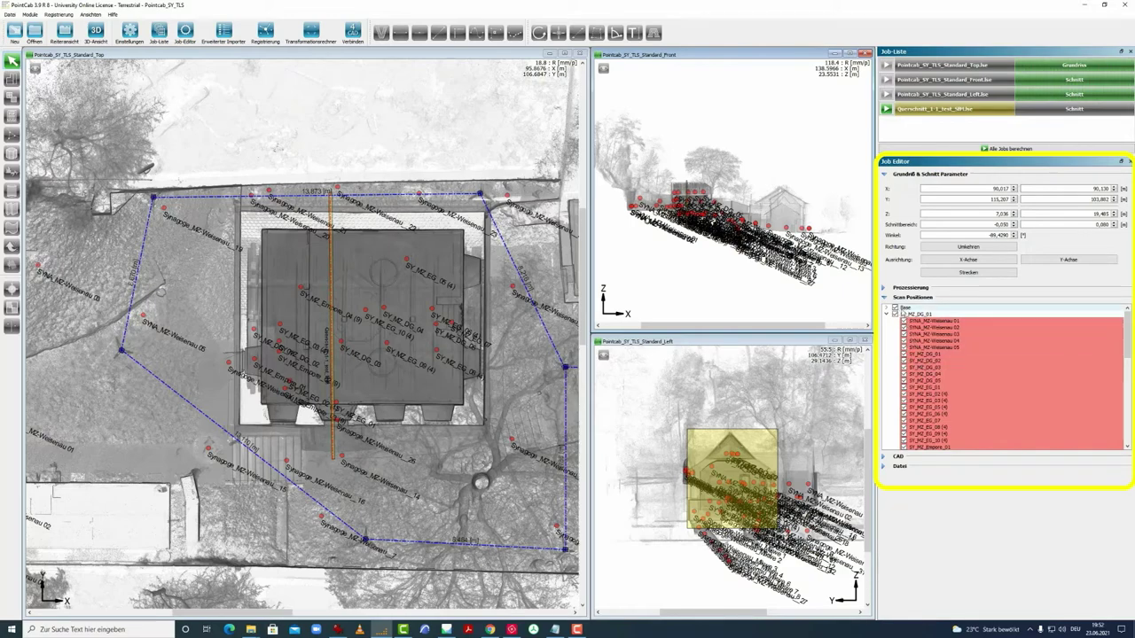
left_click(887, 308)
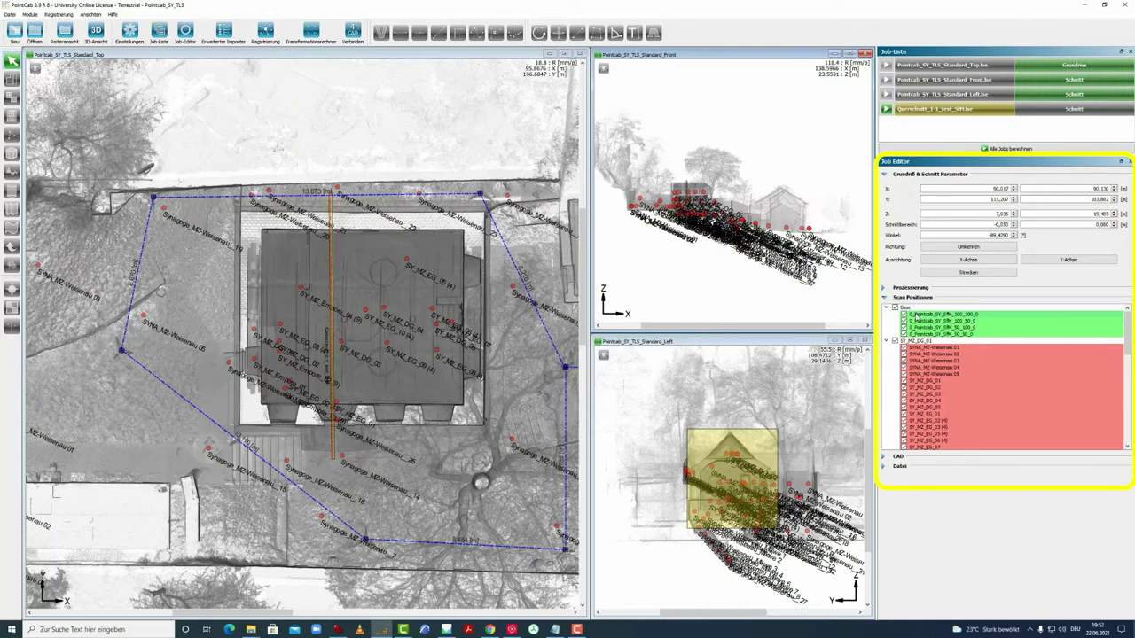
left_click(885, 308)
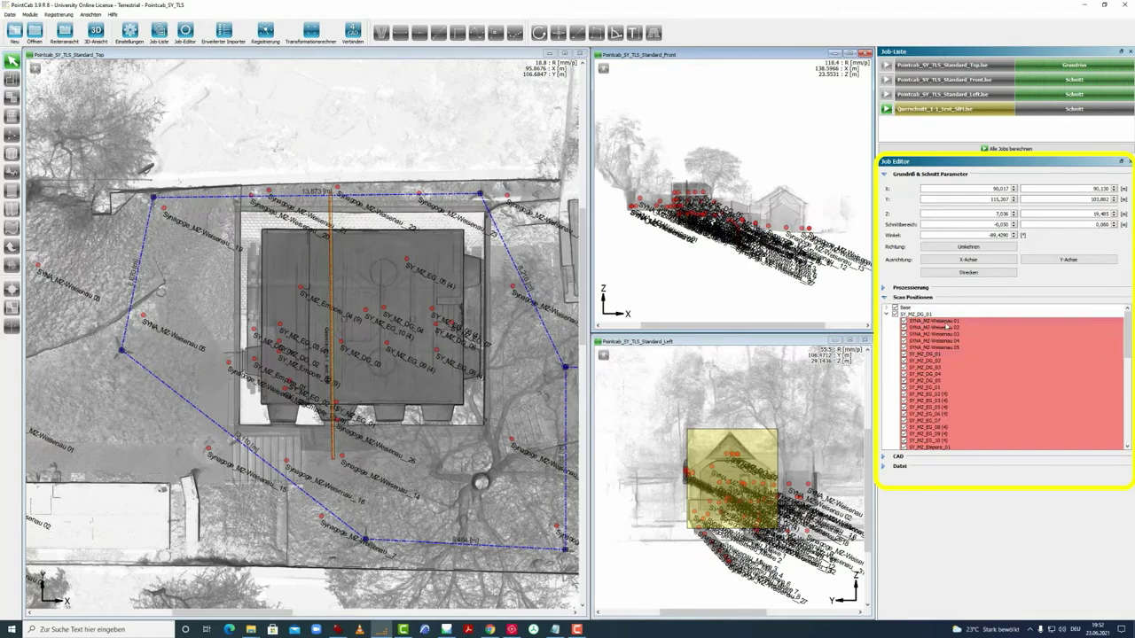
scroll(922, 333, "down", 7)
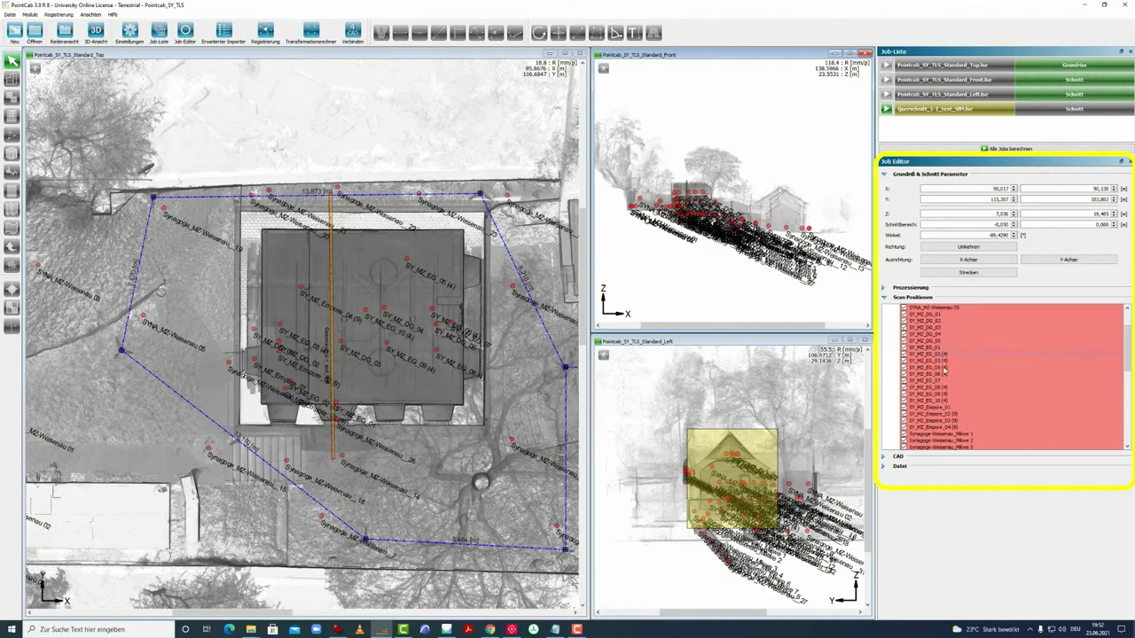
scroll(962, 390, "down", 1)
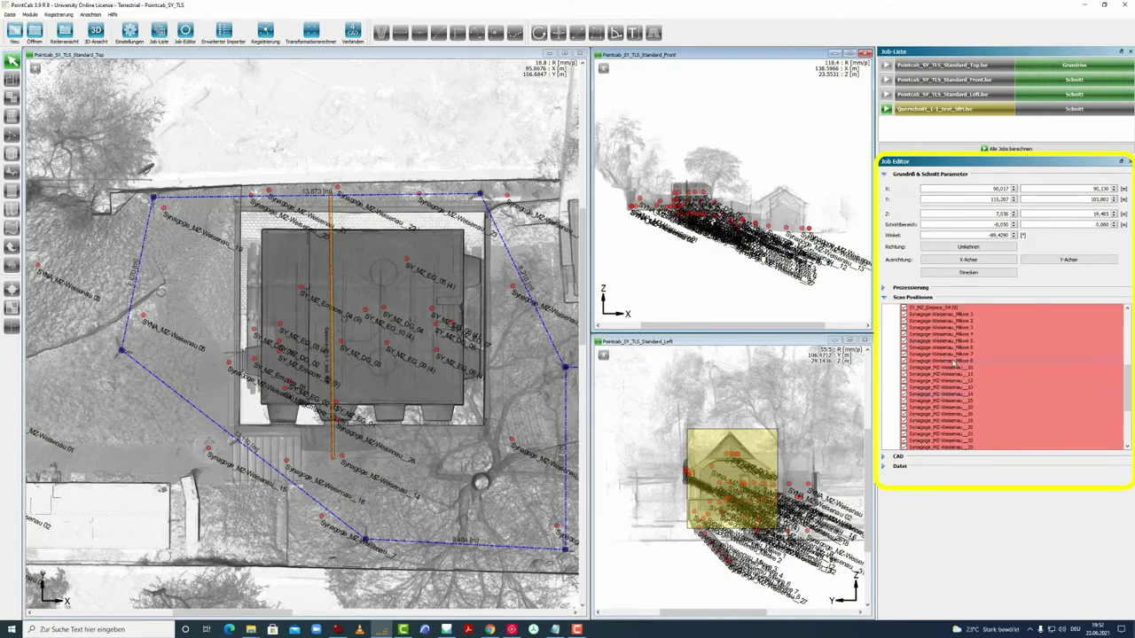
left_click(905, 315)
left_click(905, 321)
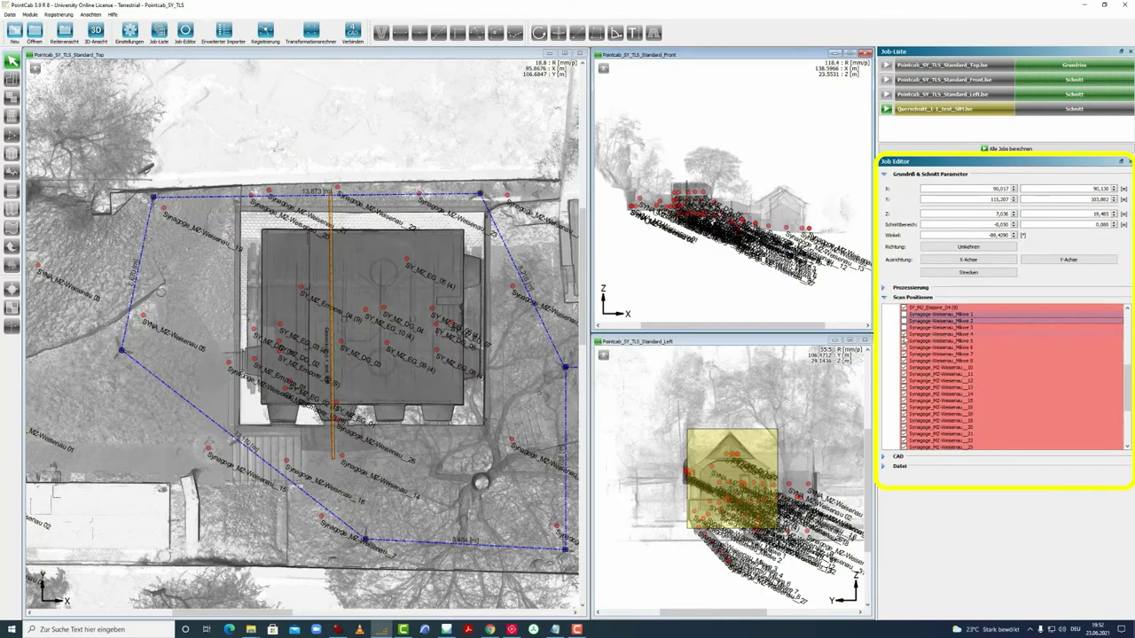
left_click(905, 328)
left_click(904, 335)
left_click(904, 347)
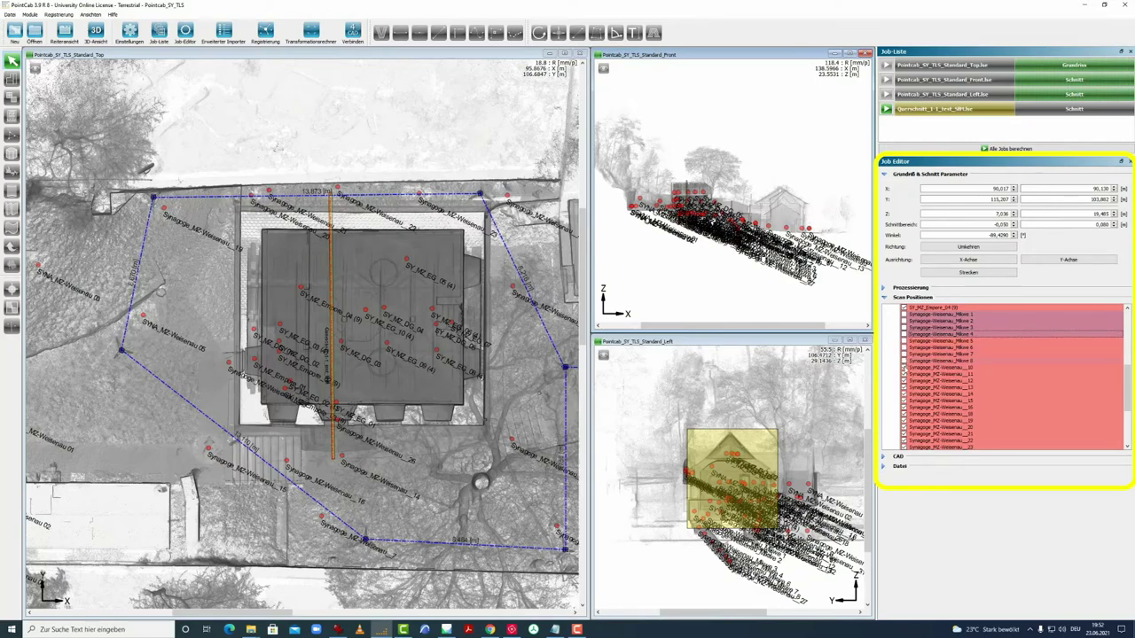
scroll(968, 369, "down", 5)
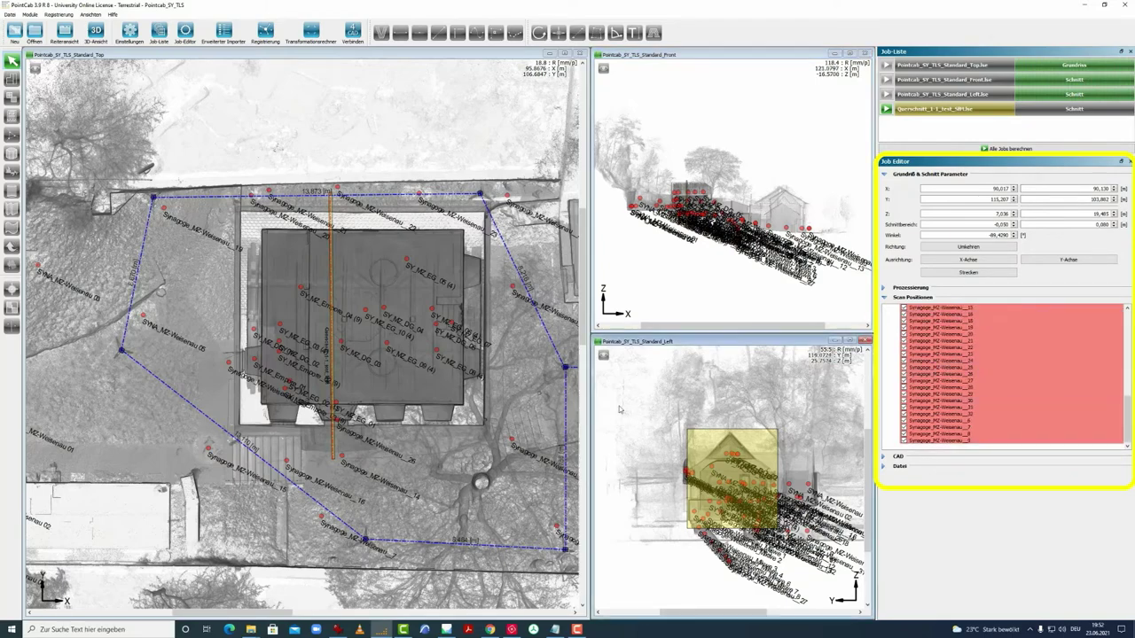
Calculate the Querschnitt_1-1_test_SfM section and display its result full size with the scan positions hidden.
left_click(886, 110)
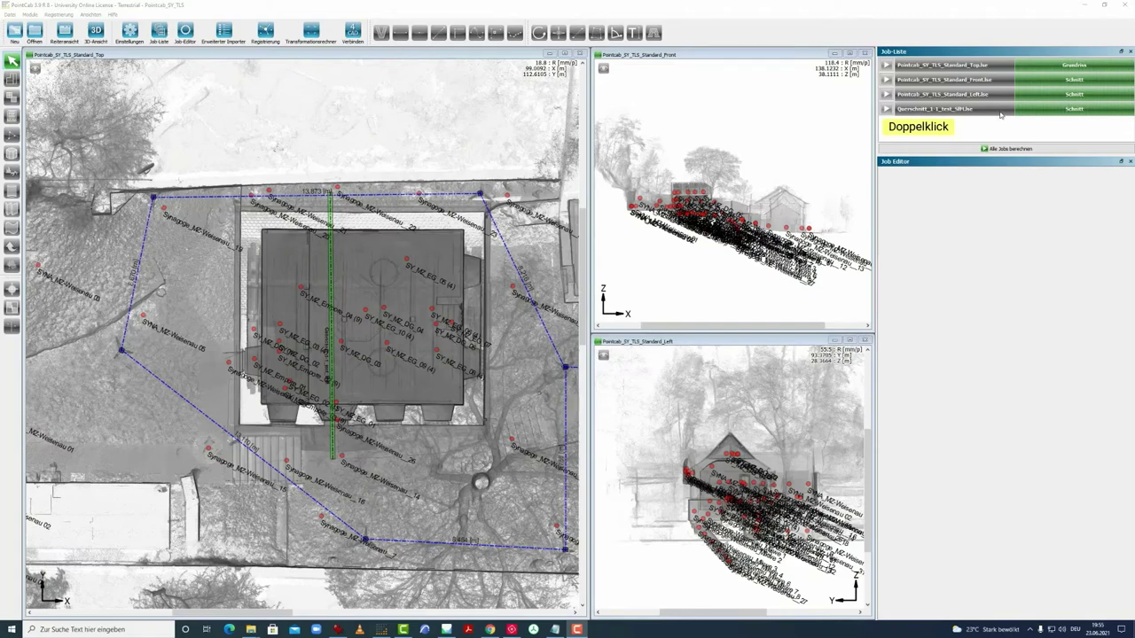
double_click(943, 109)
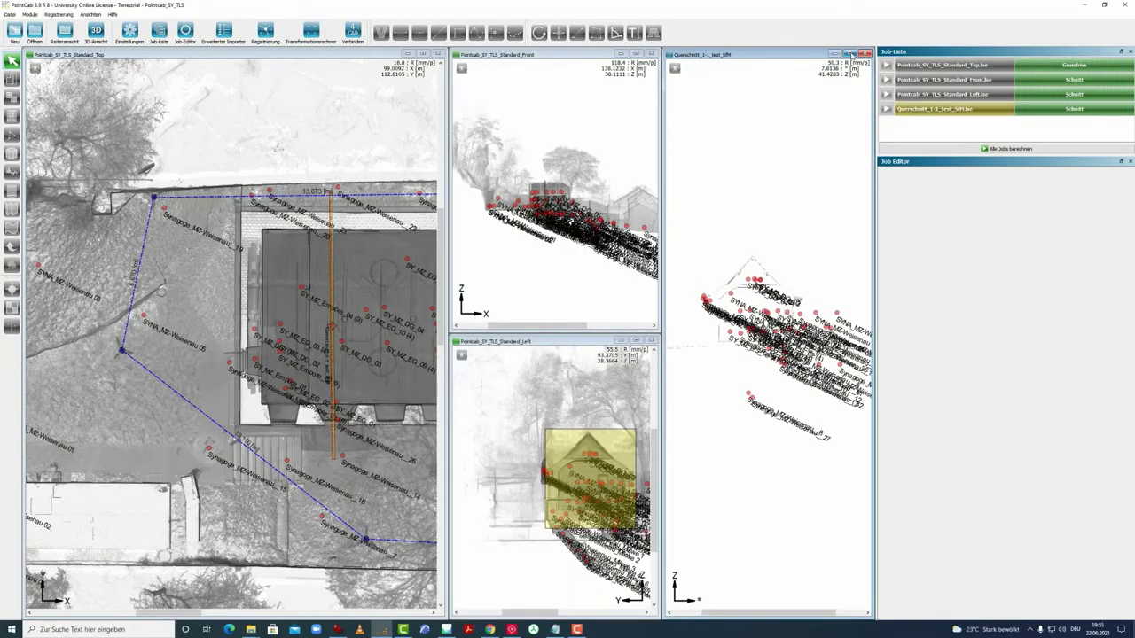
left_click(850, 54)
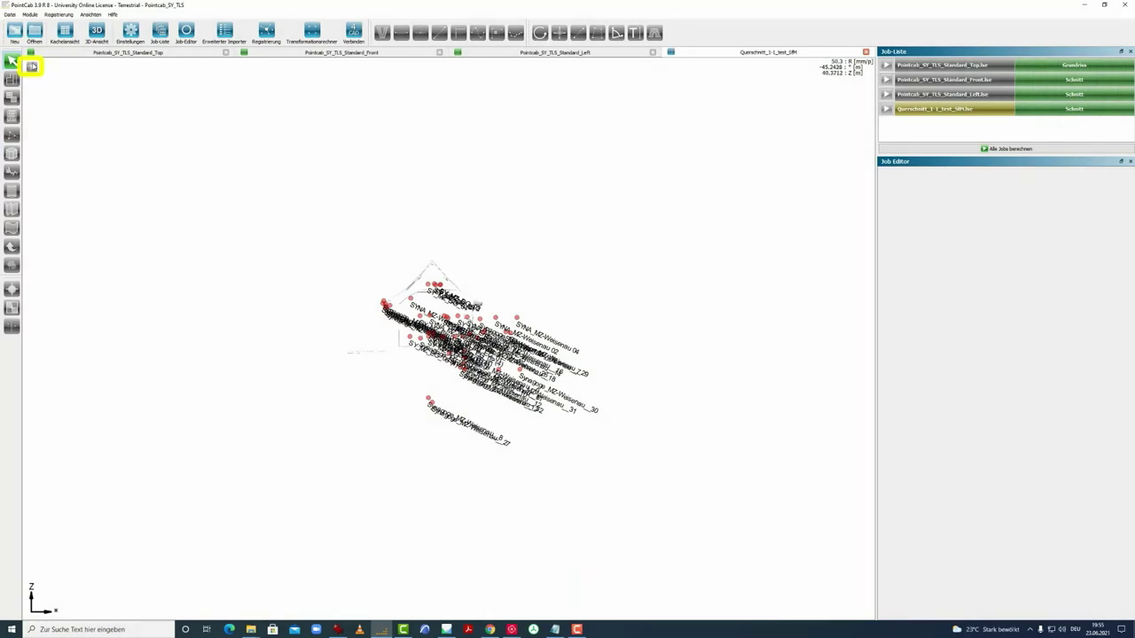
left_click(32, 66)
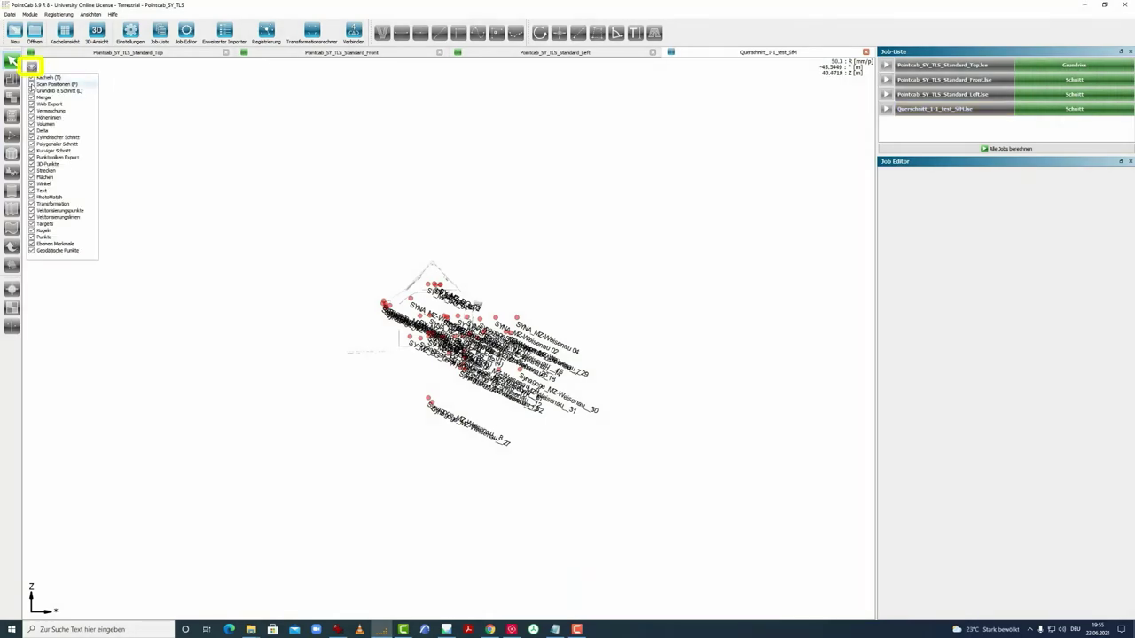
left_click(31, 84)
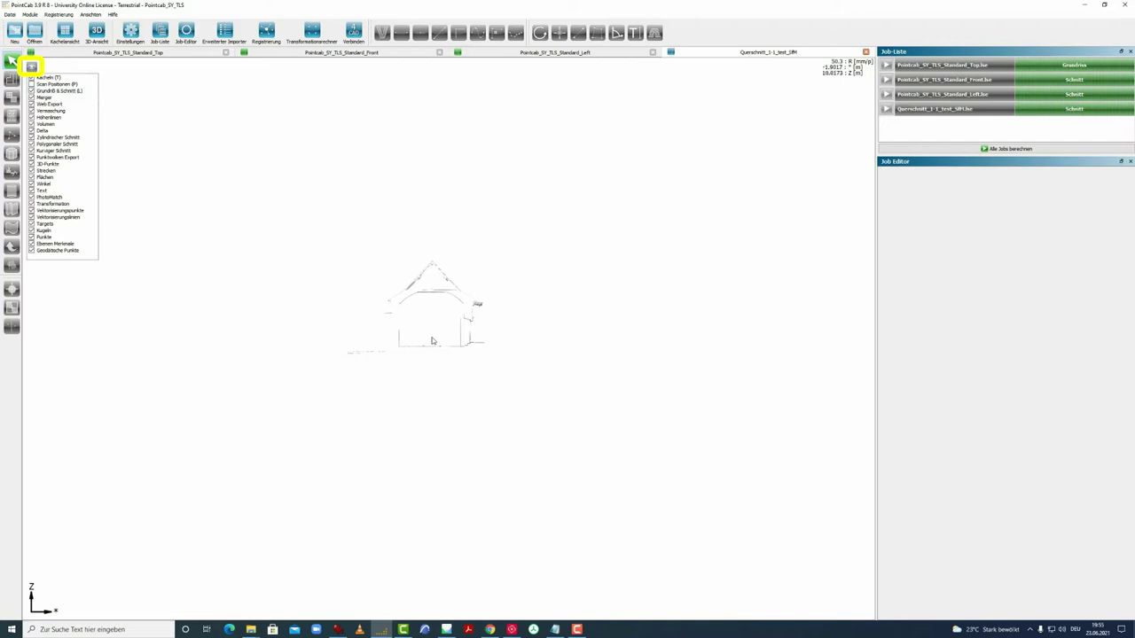
Examine the roof outline, rafters, vaulted ceiling and eaves in the calculated cross section.
scroll(430, 330, "up", 3)
scroll(375, 265, "up", 2)
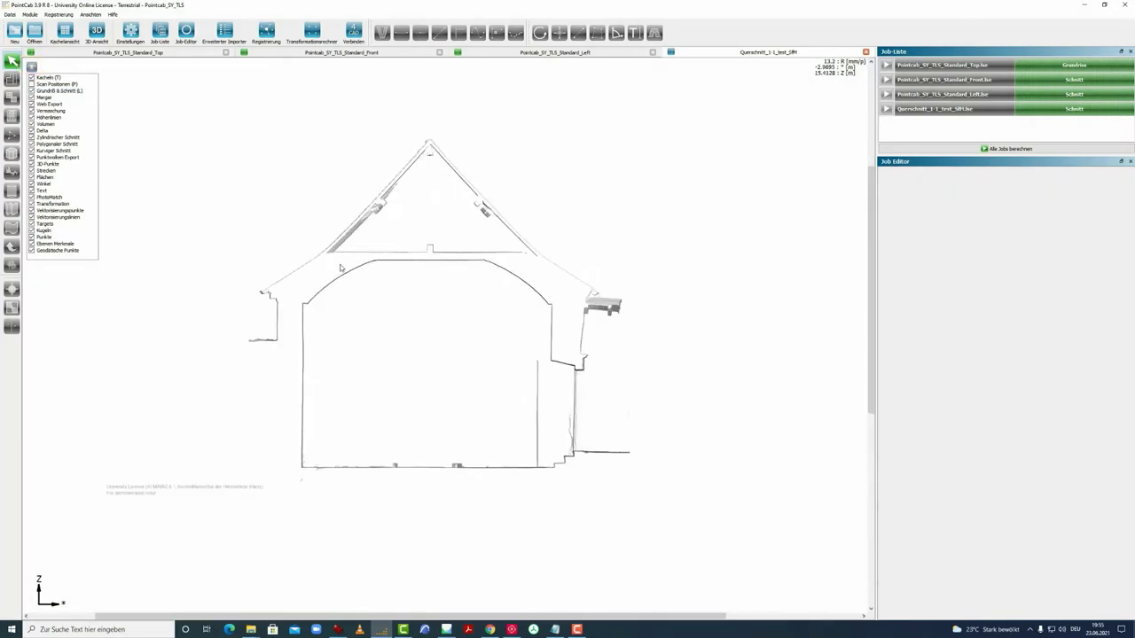
scroll(416, 276, "up", 1)
middle_click_drag(386, 318, 254, 355)
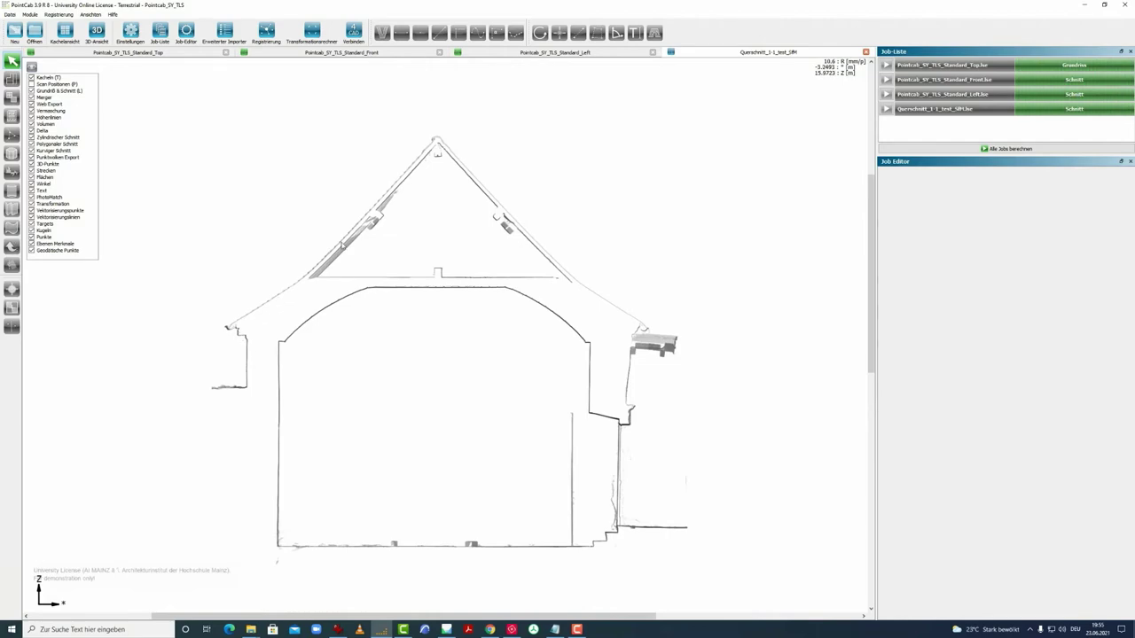
scroll(433, 146, "up", 4)
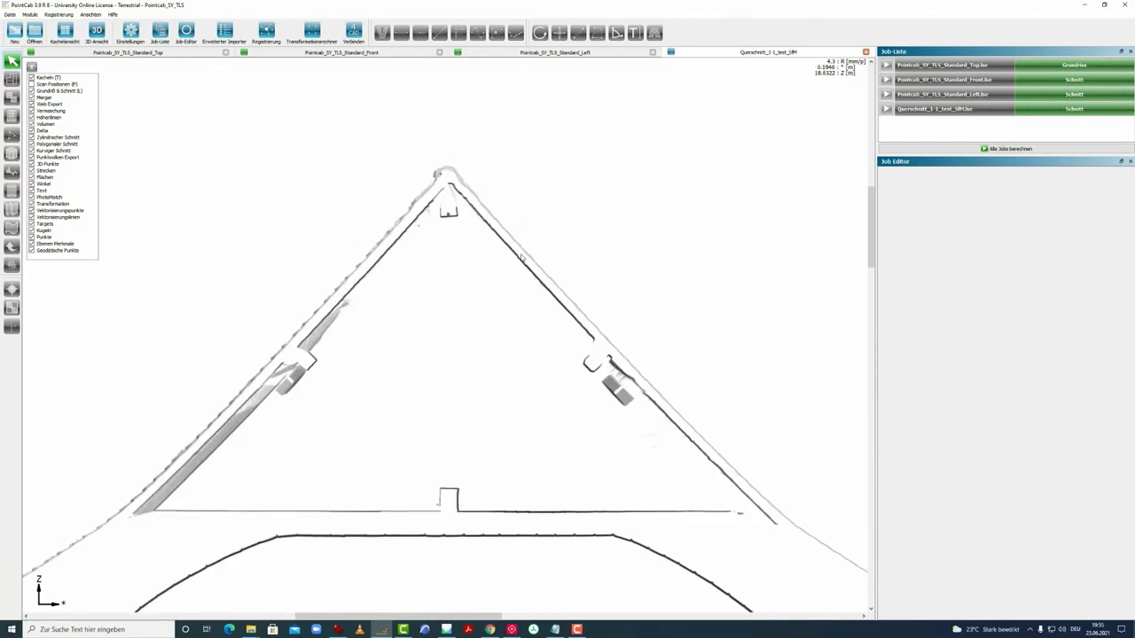
middle_click_drag(693, 457, 613, 390)
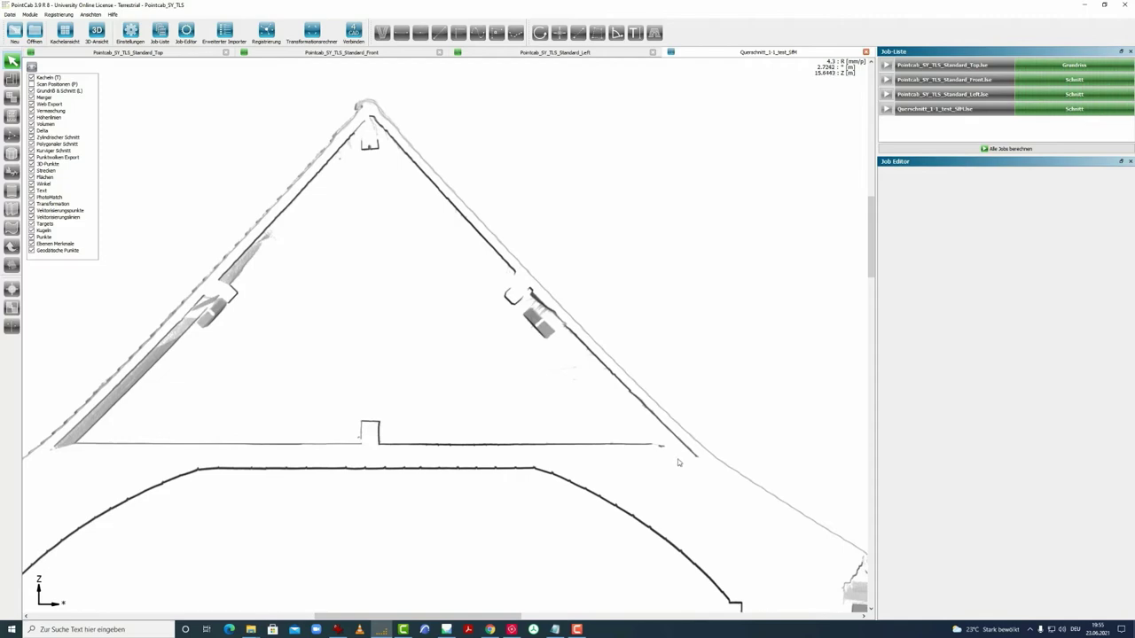
scroll(705, 481, "down", 2)
middle_click_drag(765, 522, 713, 294)
scroll(621, 369, "up", 3)
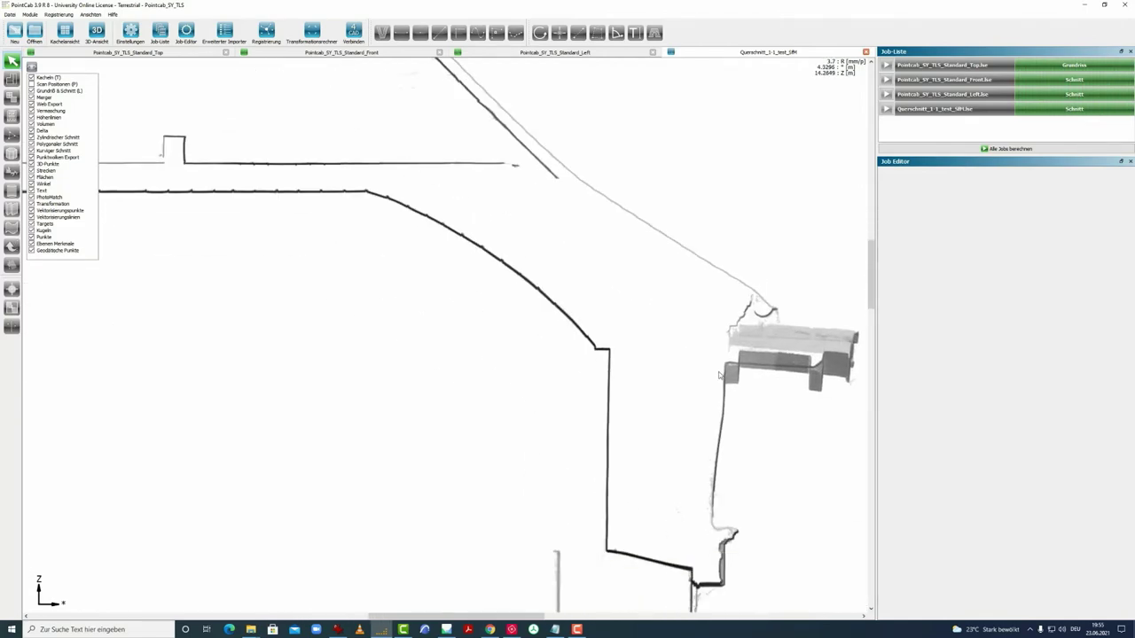
Examine the side wall, window area, floor line and outside ground in the calculated cross section.
scroll(713, 386, "down", 2)
middle_click_drag(617, 435, 653, 301)
scroll(644, 385, "down", 2)
scroll(598, 381, "up", 2)
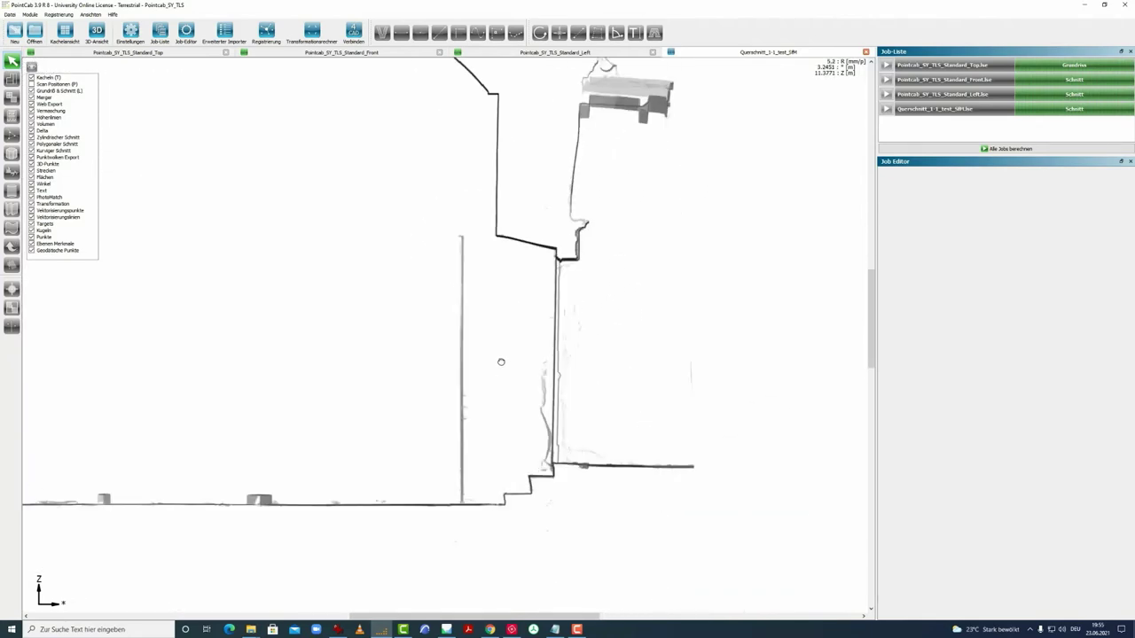
middle_click_drag(501, 363, 515, 408)
middle_click_drag(567, 258, 579, 297)
middle_click_drag(566, 344, 608, 346)
scroll(557, 393, "down", 3)
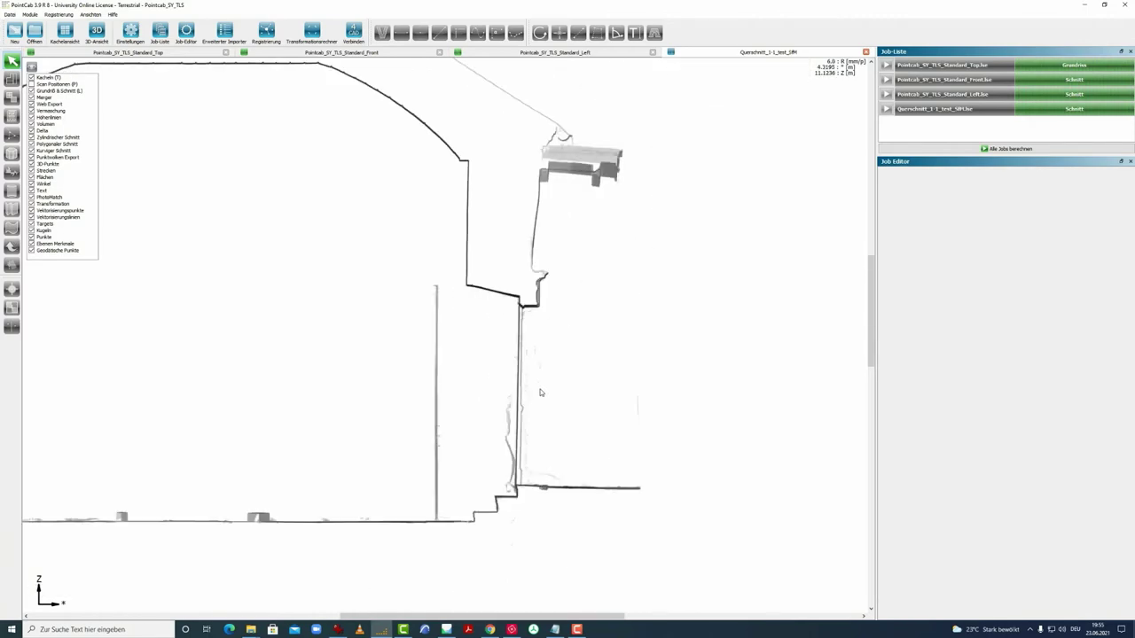
Review the scan positions used in the Querschnitt_1-1_test_SfM job, including the SfM clouds in the Base group, and compare them with the whole section.
left_click(916, 110)
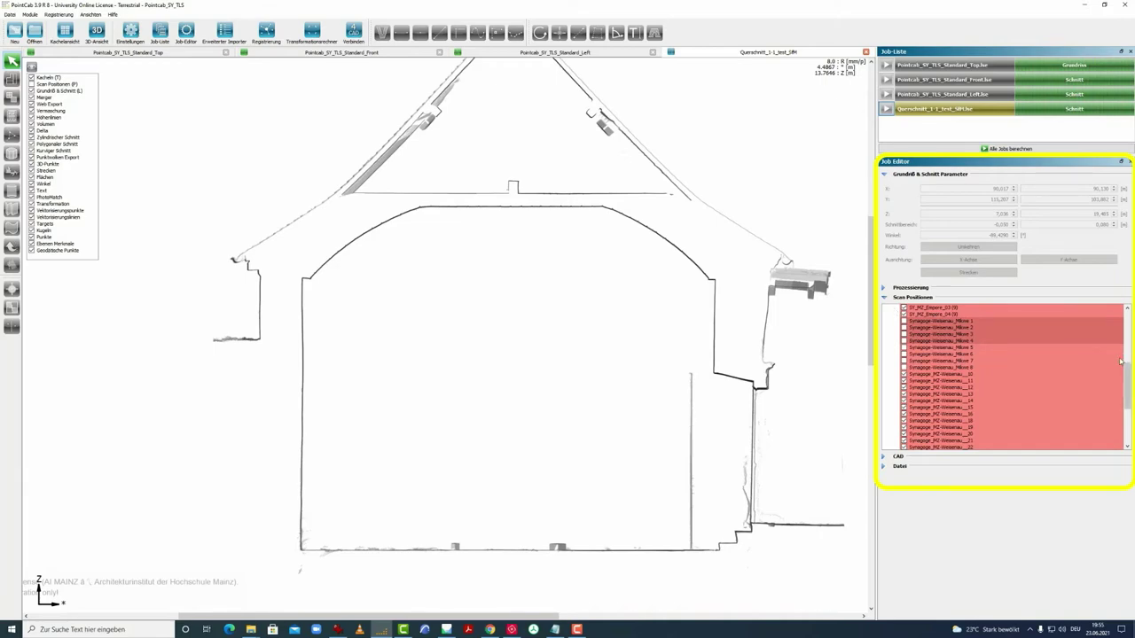
left_click_drag(1127, 376, 1127, 322)
left_click(888, 314)
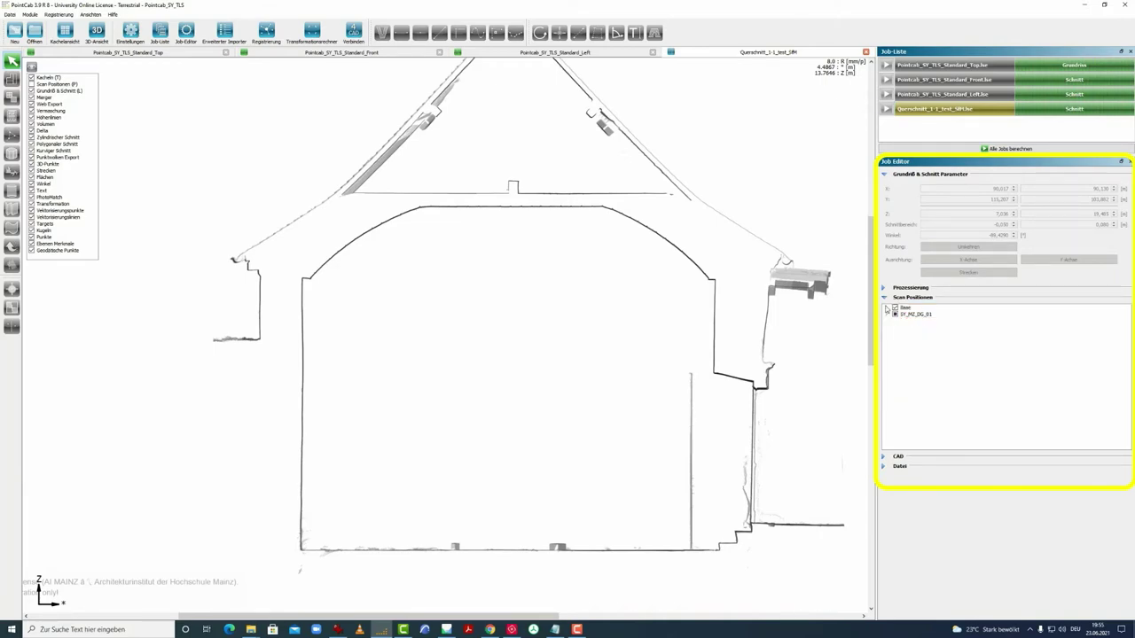
left_click(887, 308)
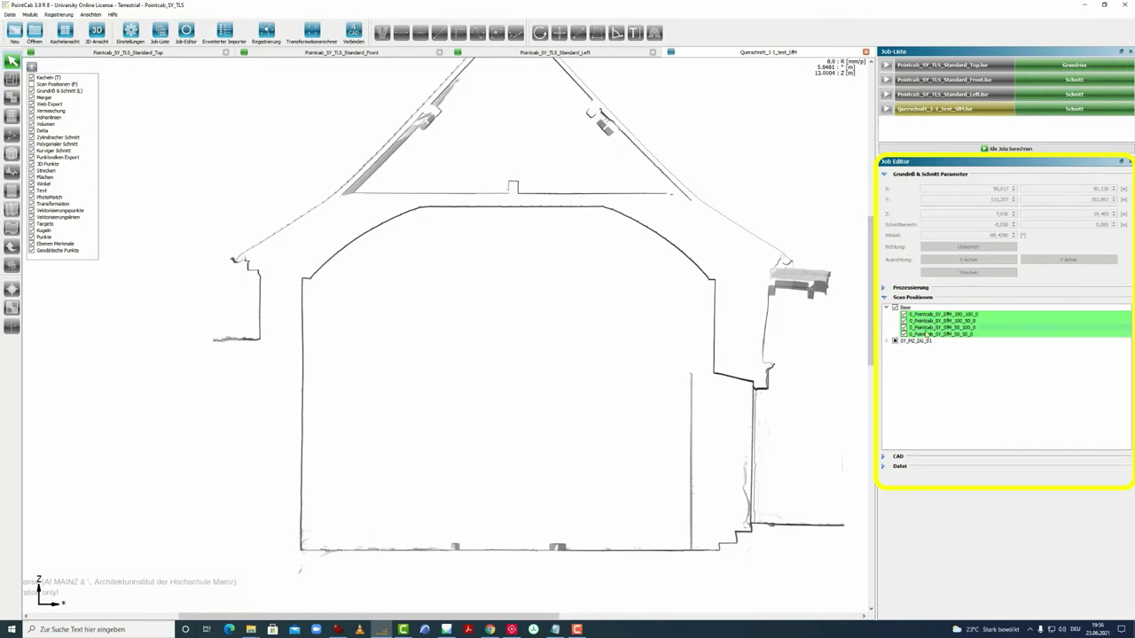
mouse_move(529, 396)
middle_mouse_down()
mouse_move(521, 424)
mouse_move(530, 407)
middle_mouse_up()
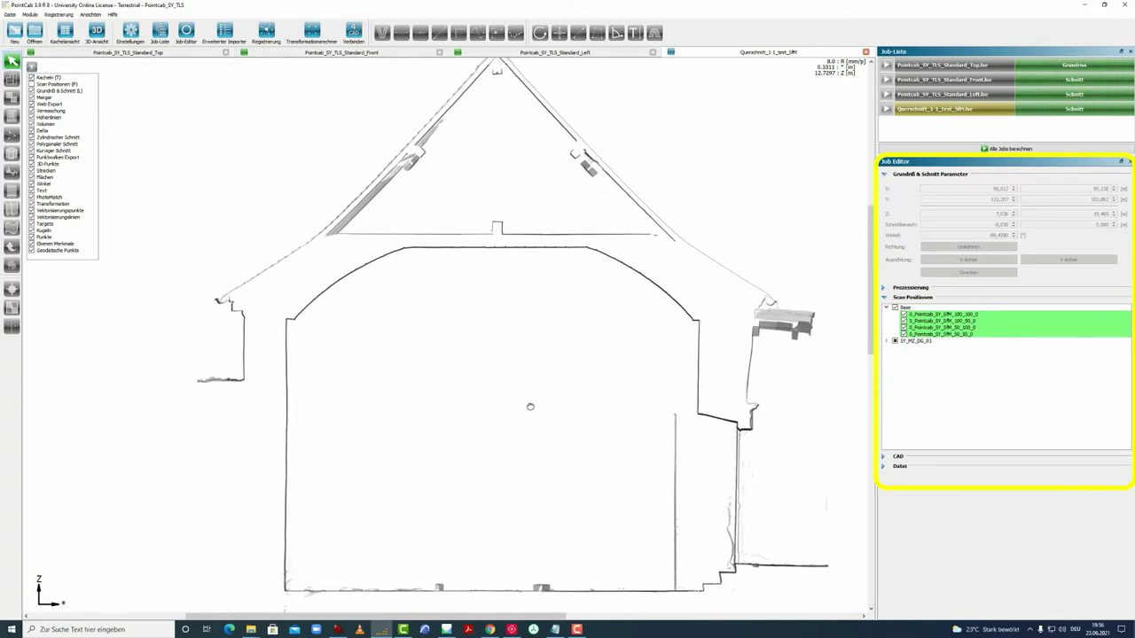
scroll(530, 407, "down", 3)
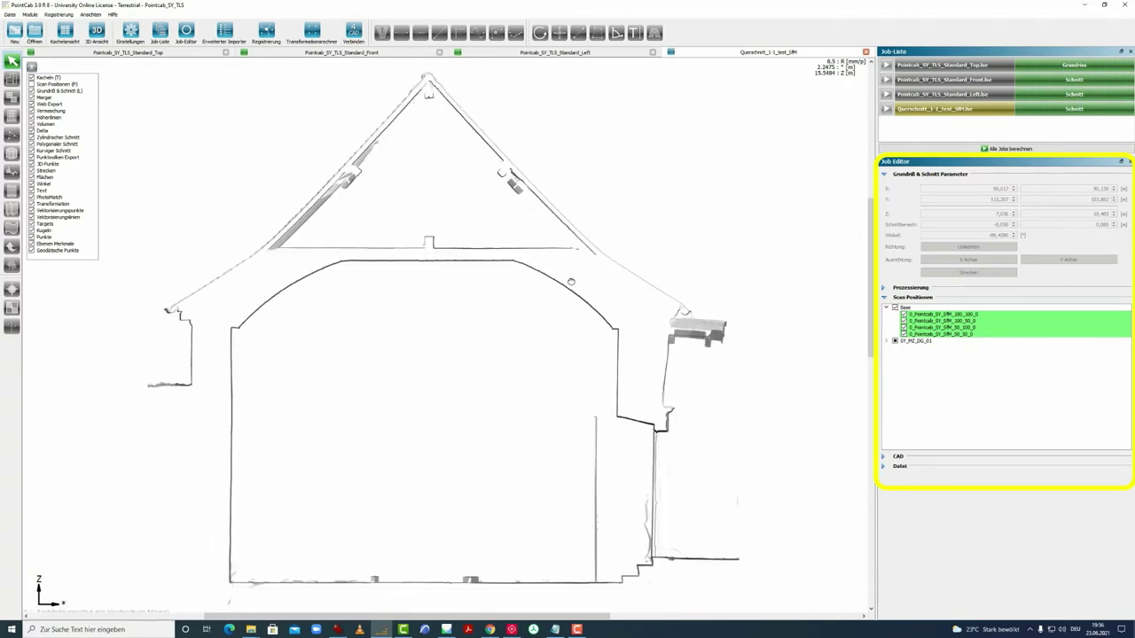
middle_click_drag(571, 282, 588, 315)
left_click_drag(543, 322, 574, 290)
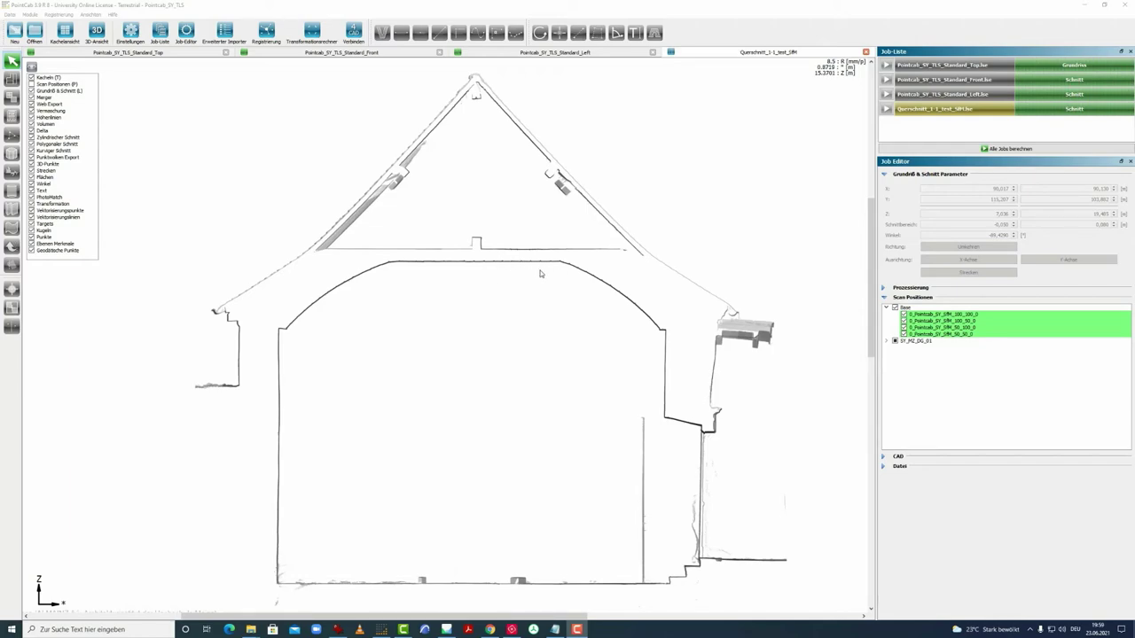
Close the PointCab project and check the contents of the Pointcab_SY_TLS - loksys folder in File Explorer.
left_click(1120, 7)
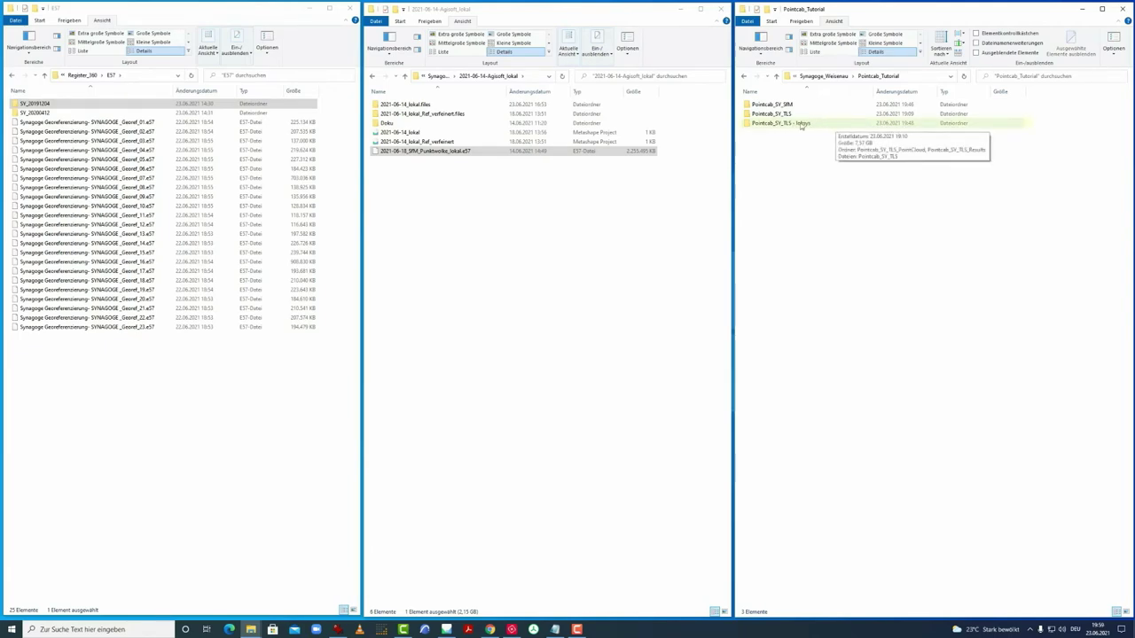
double_click(814, 125)
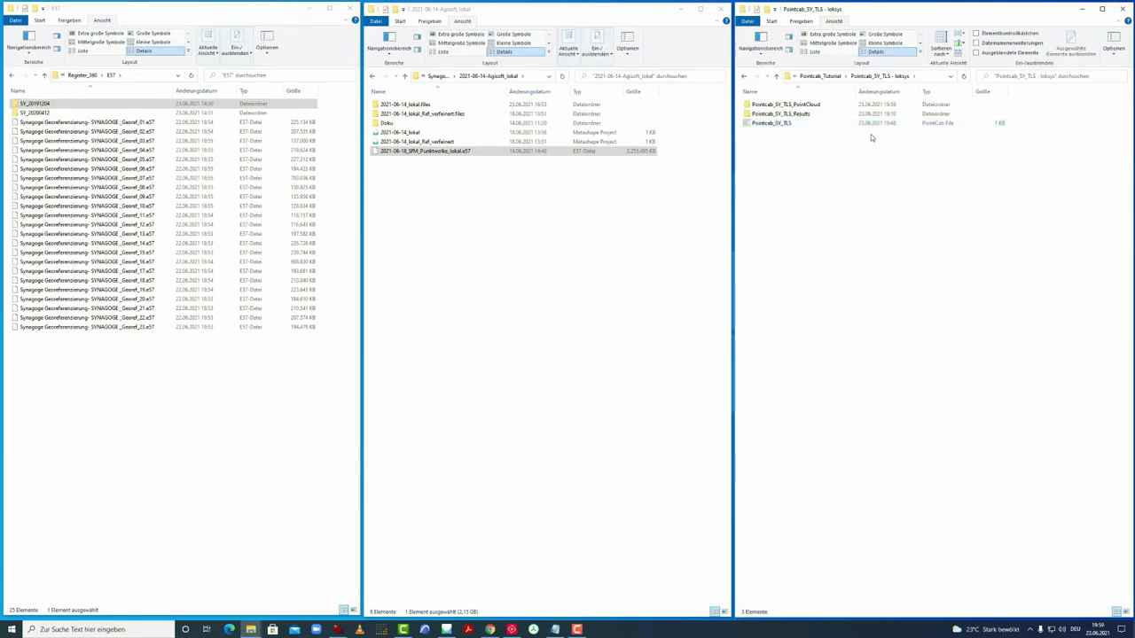
left_click(775, 78)
Rename the Pointcab_SY_TLS - loksys folder to Pointcab_SY_TLS - loksys inkl SfM.
right_click(802, 126)
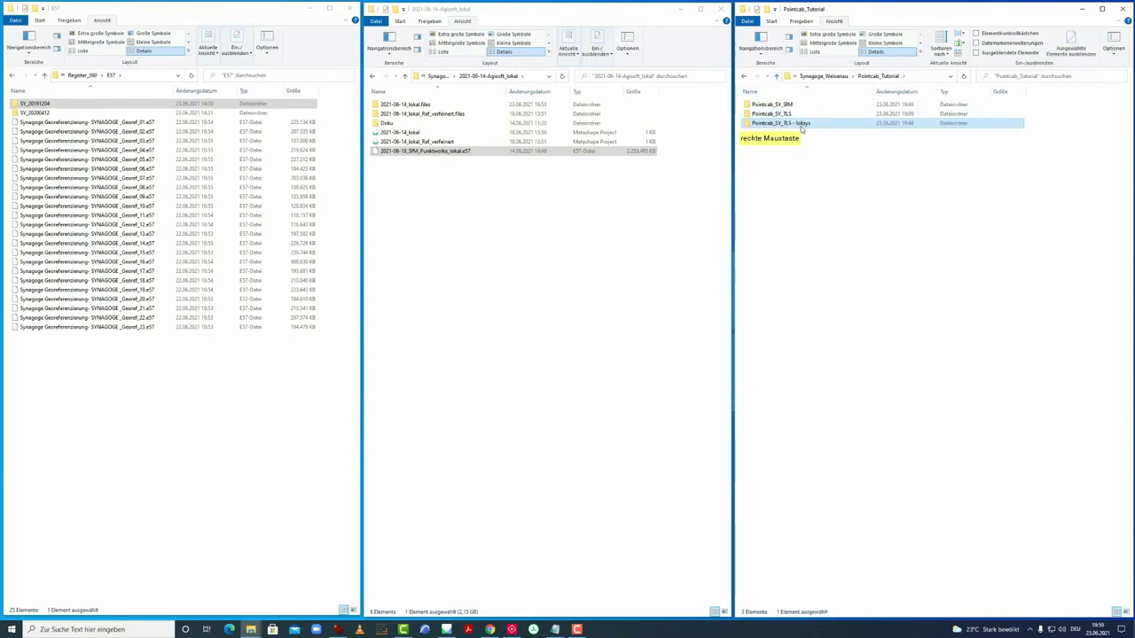
left_click(852, 350)
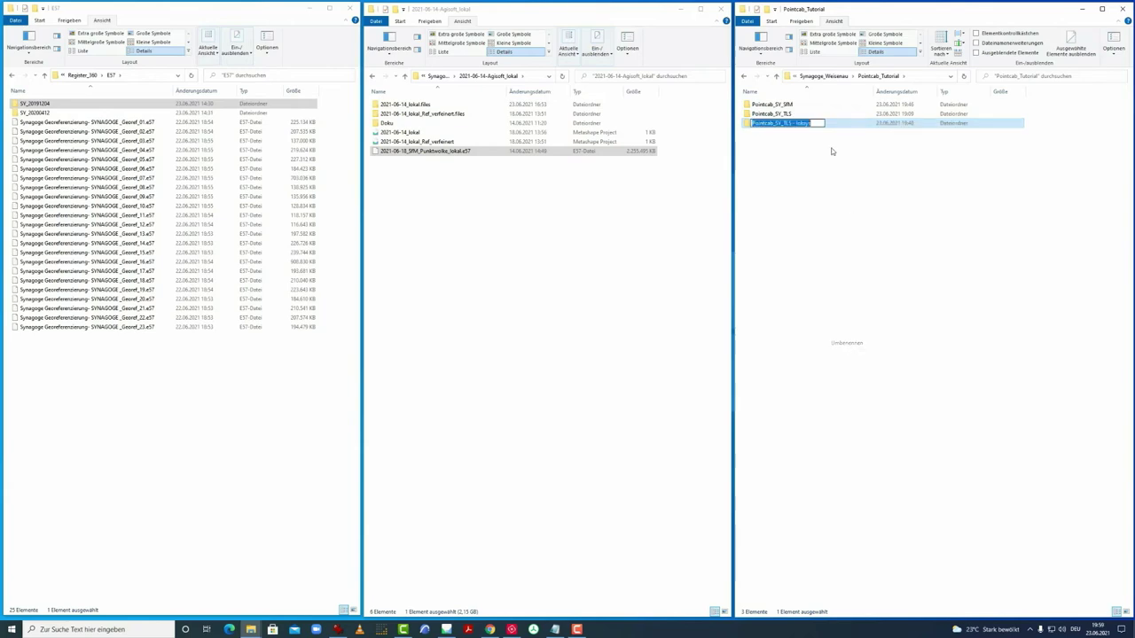
left_click(815, 123)
type("und S")
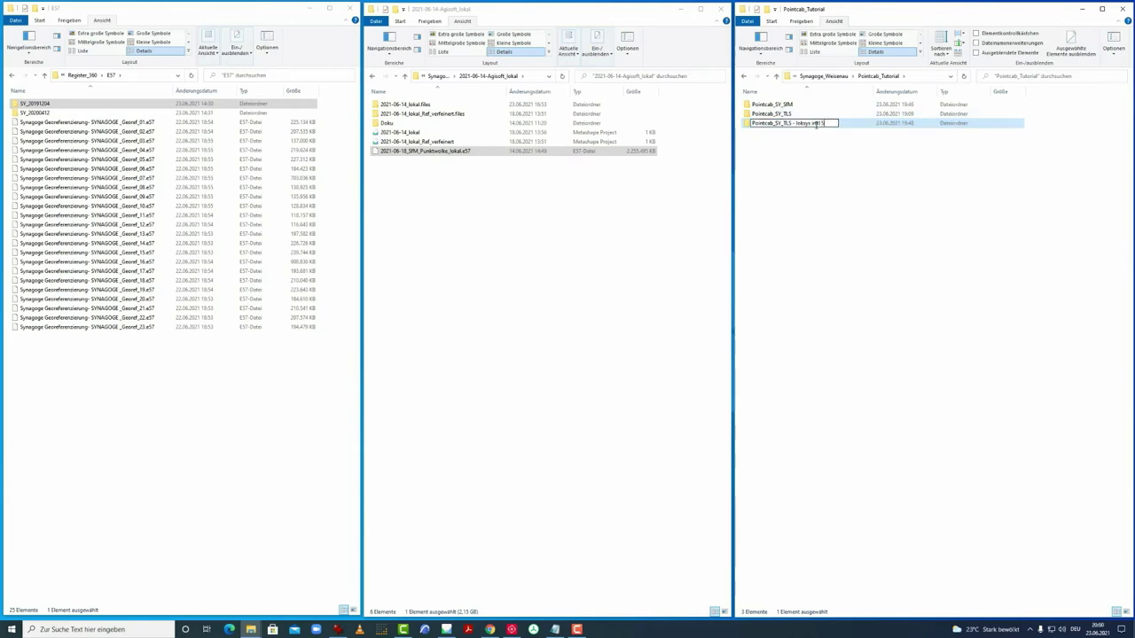
type("fM")
key("Return")
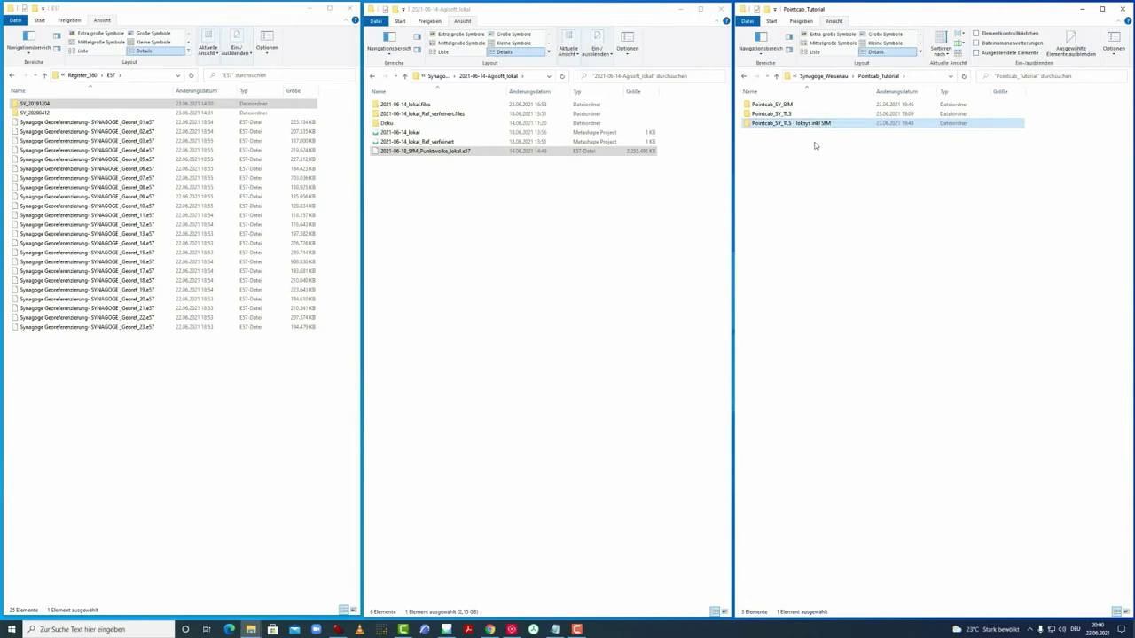
left_click(815, 145)
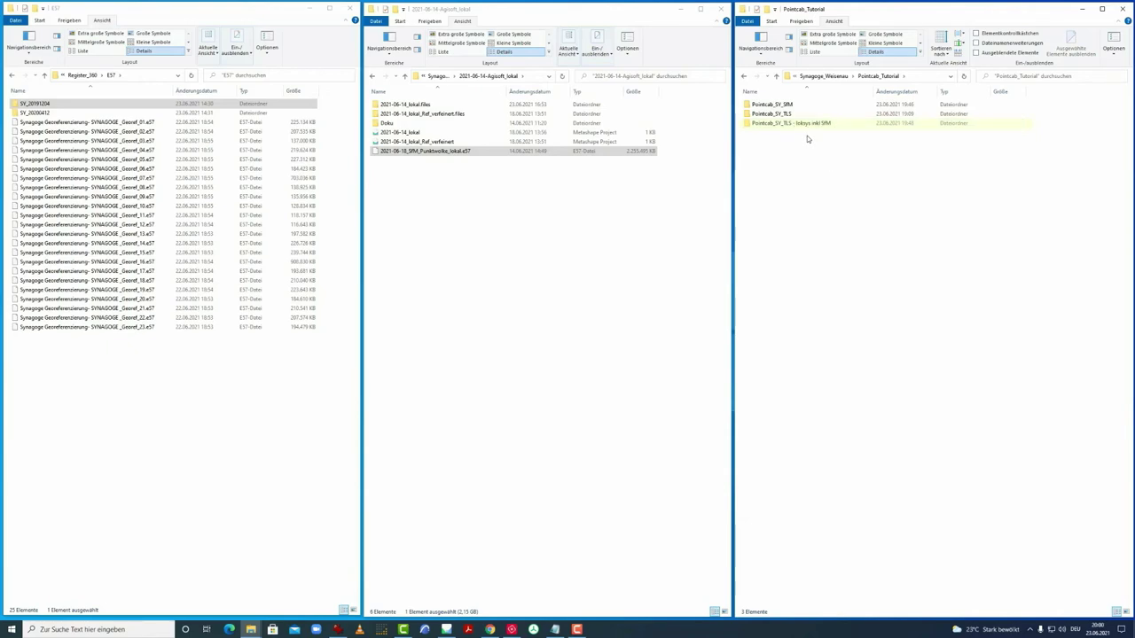
Paste the previously copied Pointcab_SY_TLS - loksys project folder into the Pointcab_Tutorial folder.
mouse_move(783, 125)
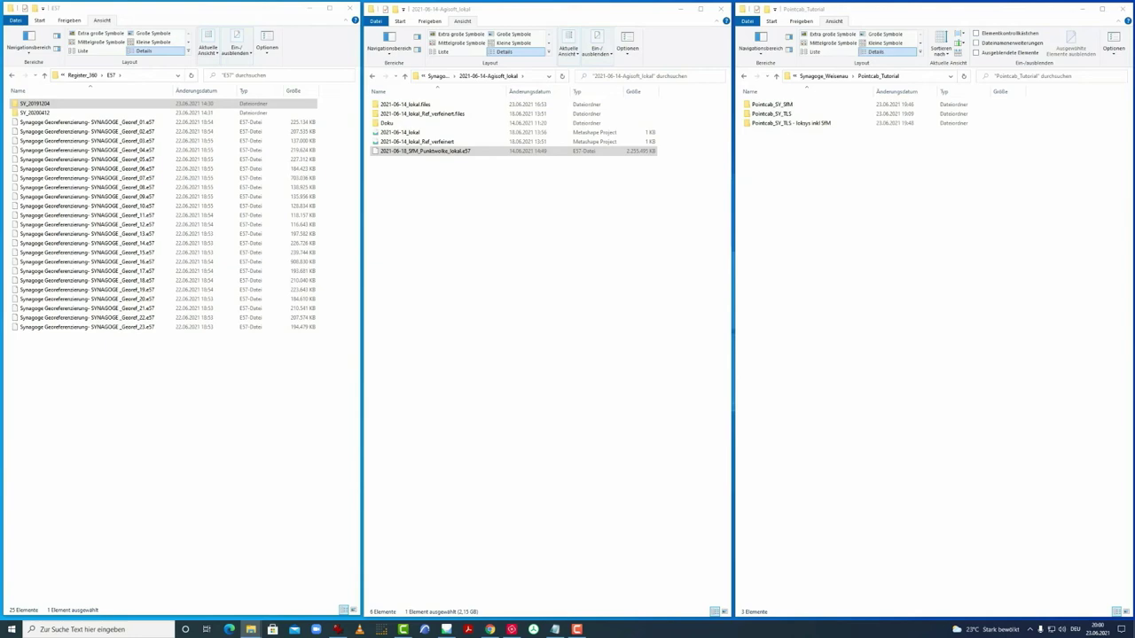
left_click(876, 182)
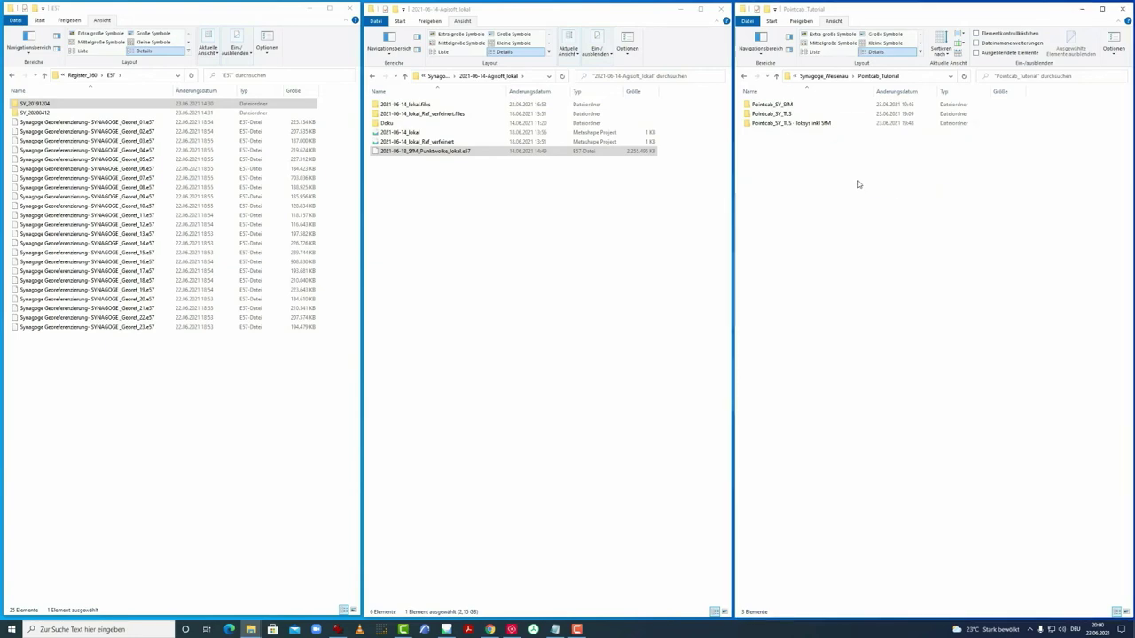
key("ctrl+v")
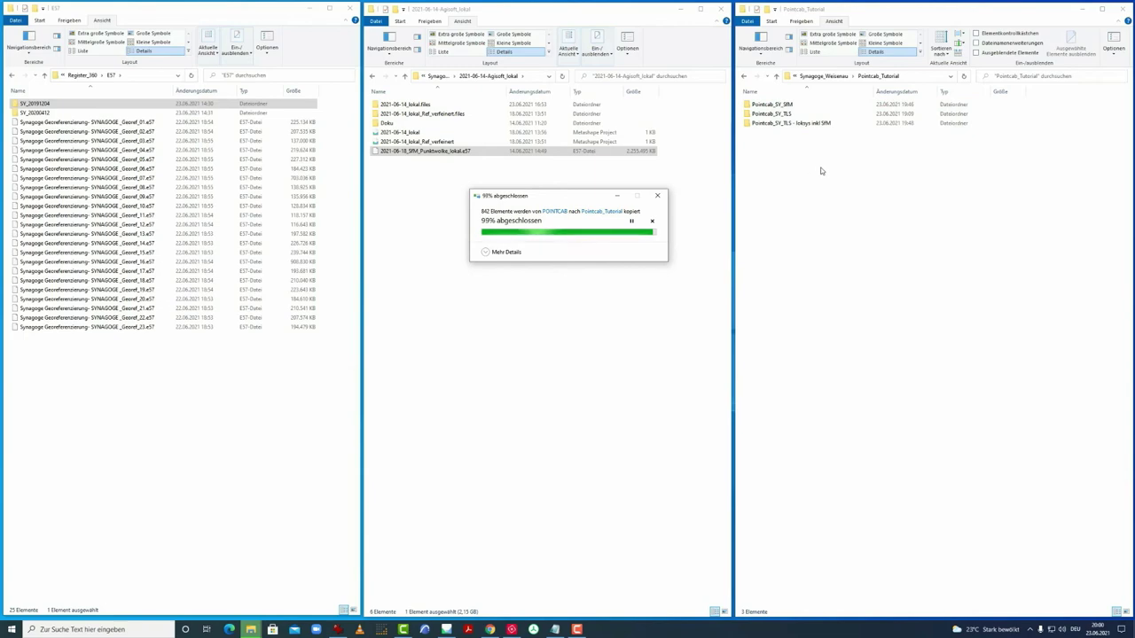
left_click(819, 157)
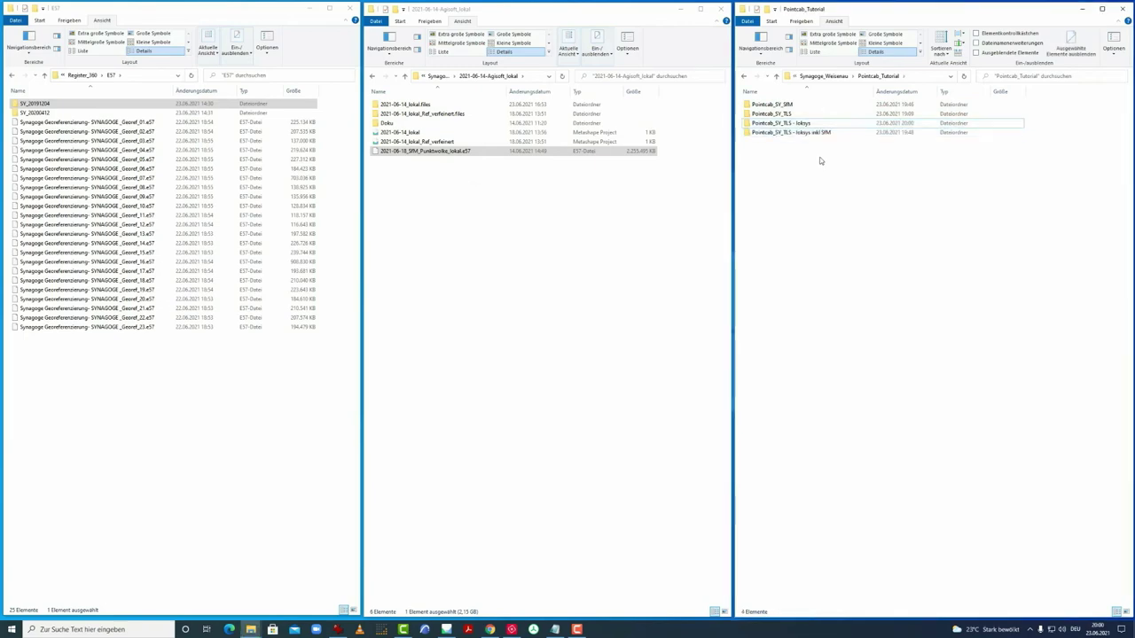
Open the Pointcab_SY_TLS project from the pasted Pointcab_SY_TLS - loksys folder in PointCab.
double_click(753, 124)
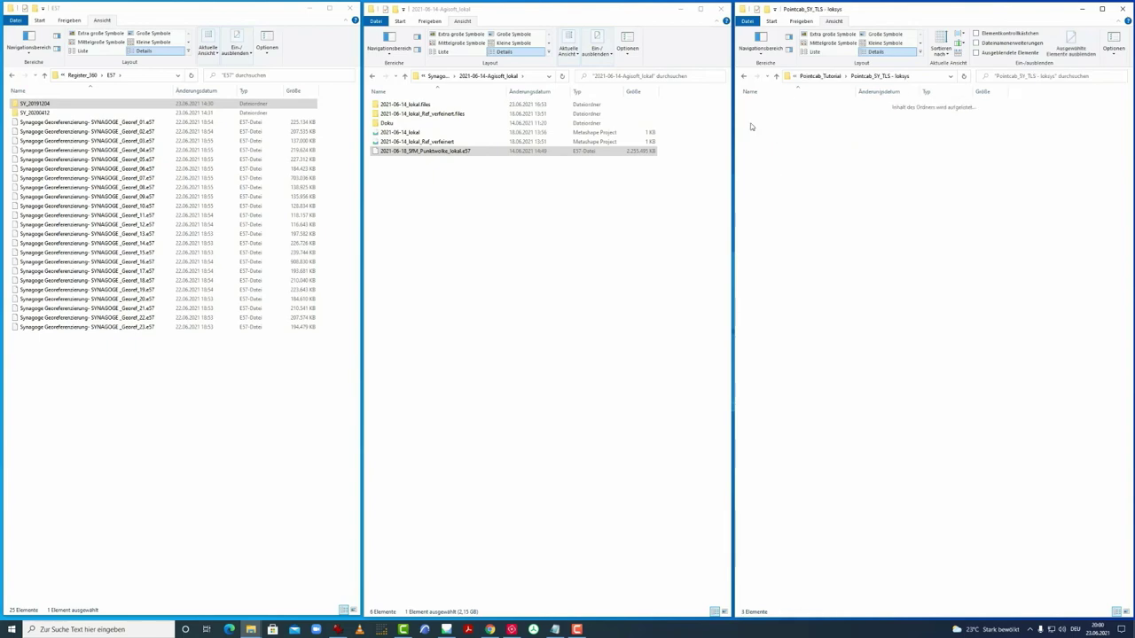
left_click(753, 124)
double_click(757, 125)
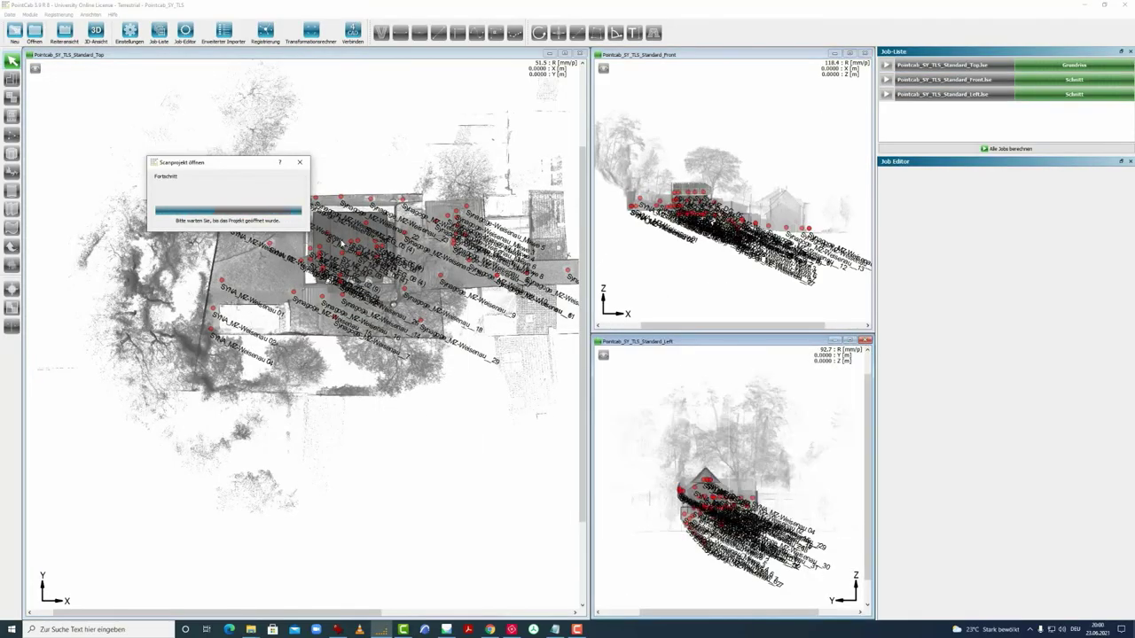
Draw a section straight across the synagogue in the top view at about X 90.3 m, about 10.8 m long, with a range of -0.128 to 0.116 m.
scroll(321, 323, "up", 10)
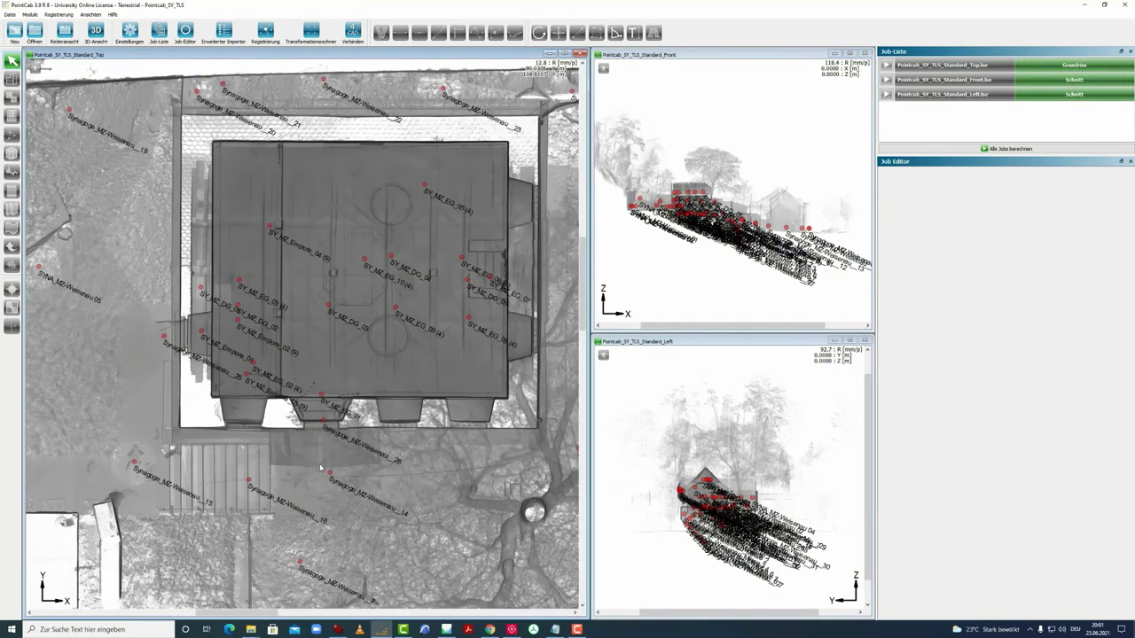
left_click(12, 80)
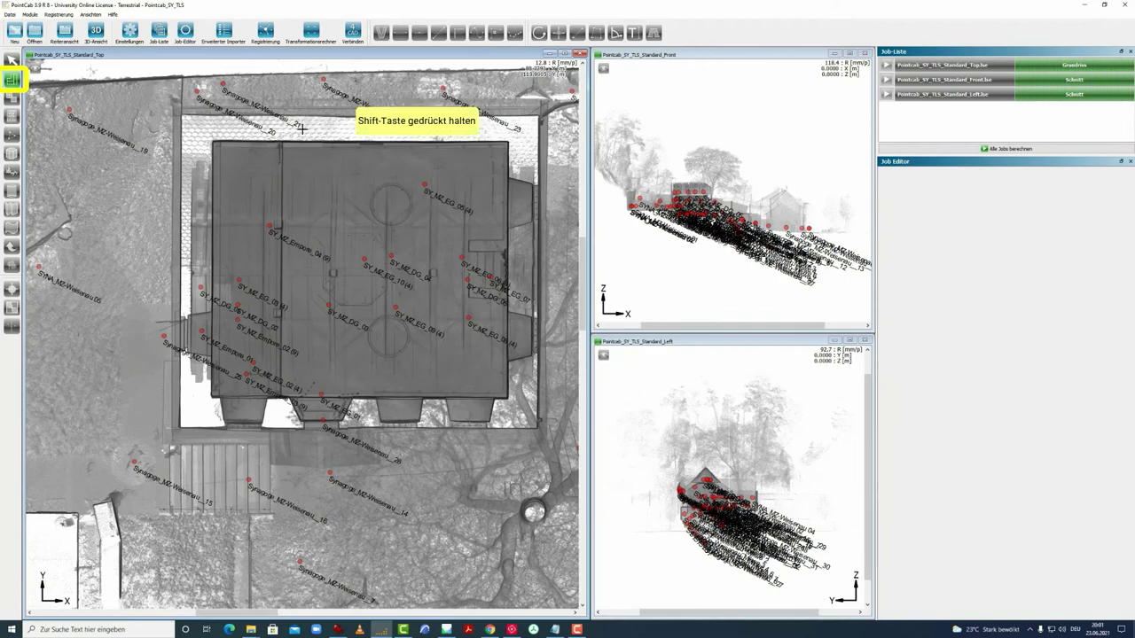
left_click_drag(313, 100, 320, 505, "shift")
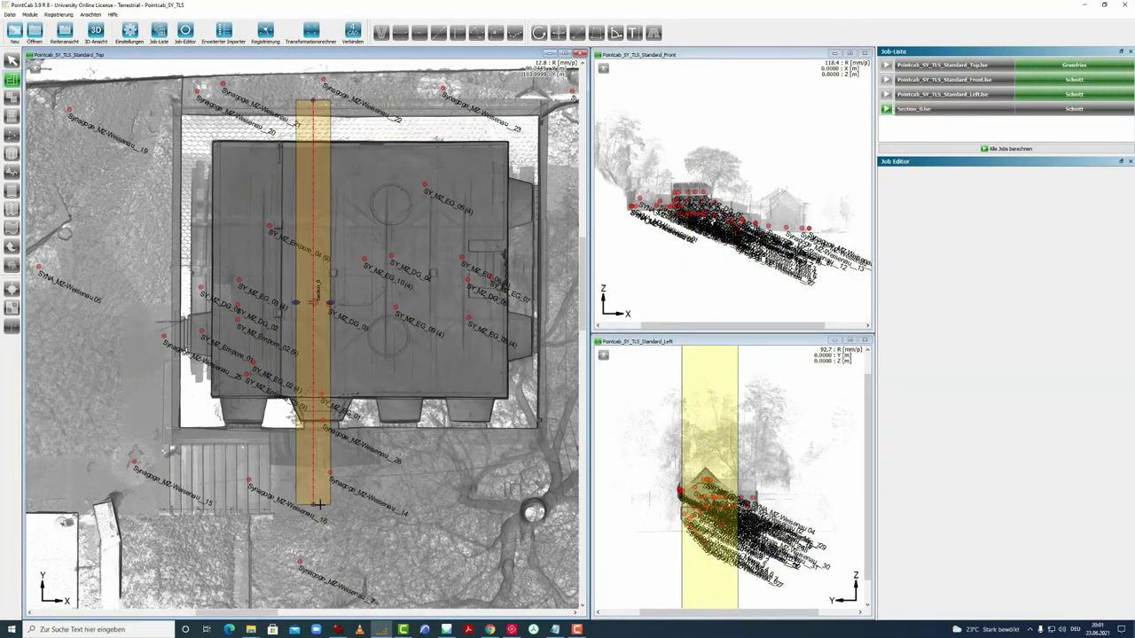
left_click(314, 307)
left_click_drag(314, 301, 325, 300)
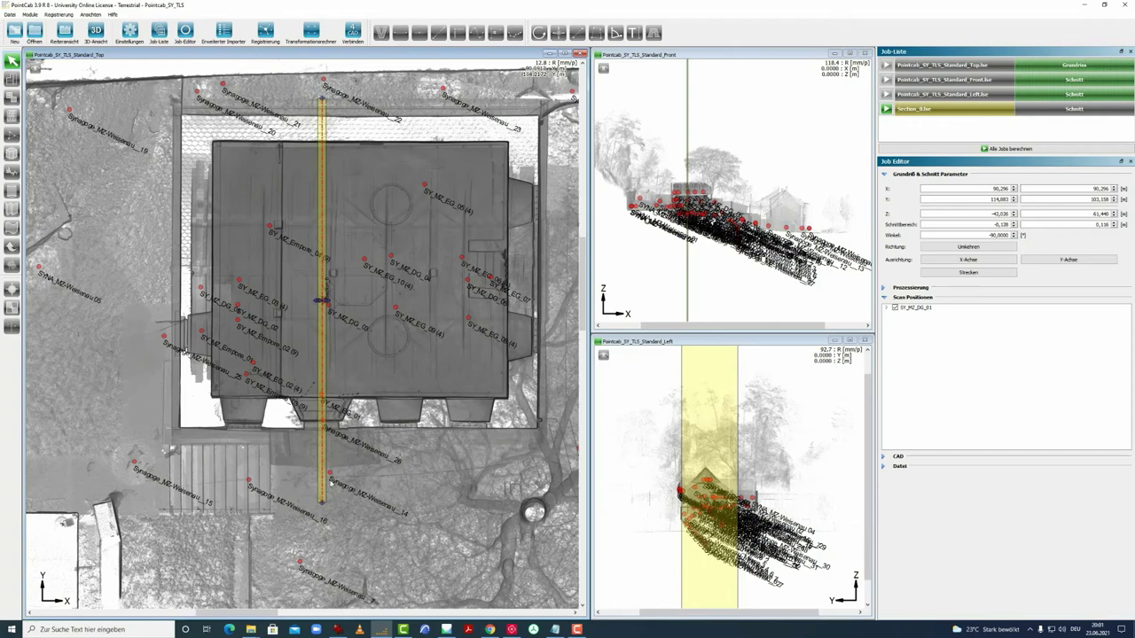
left_click_drag(323, 502, 322, 478)
Limit the section's height to the building in the left view, from about 7.3 m to 19.6 m in Z.
scroll(735, 488, "down", 4)
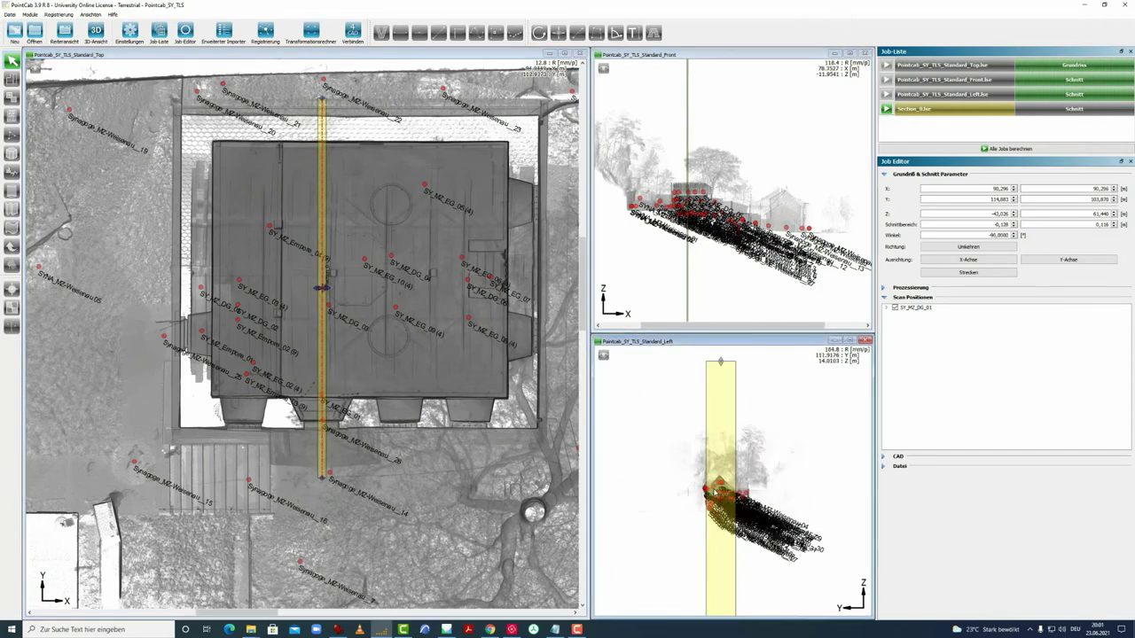
left_click_drag(723, 600, 723, 501)
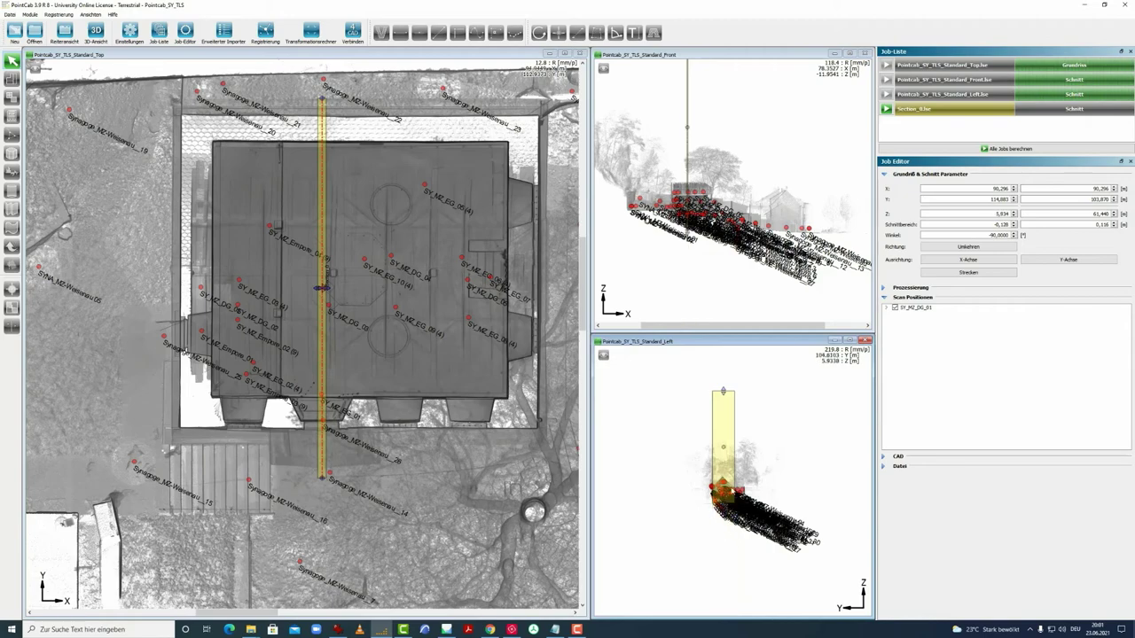
left_click_drag(723, 391, 729, 453)
scroll(728, 455, "up", 5)
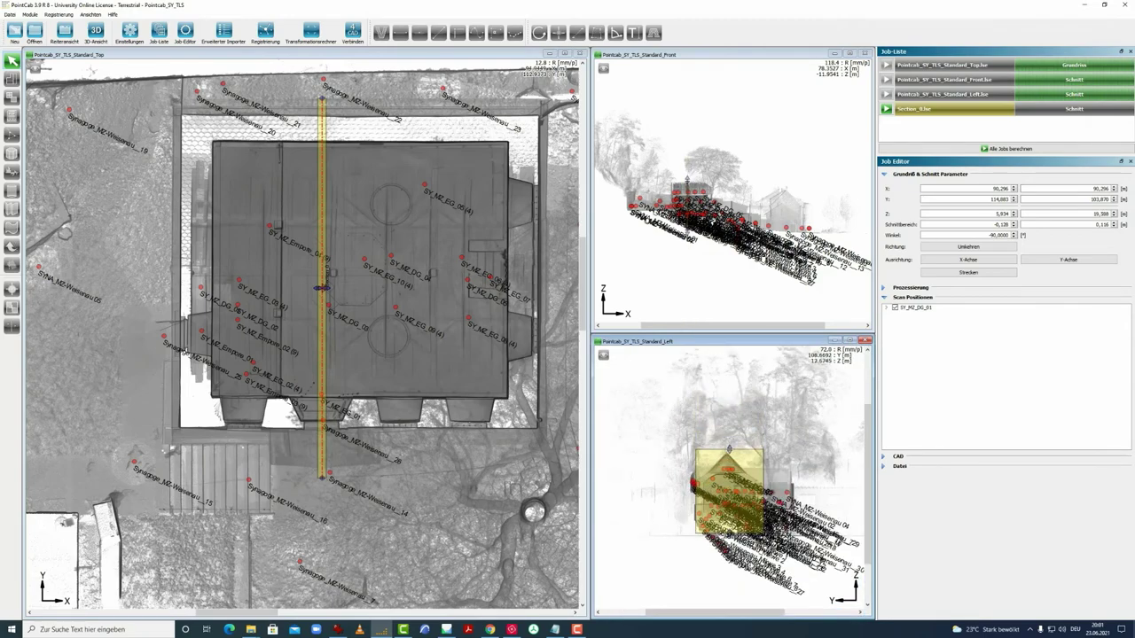
left_click_drag(729, 535, 729, 518)
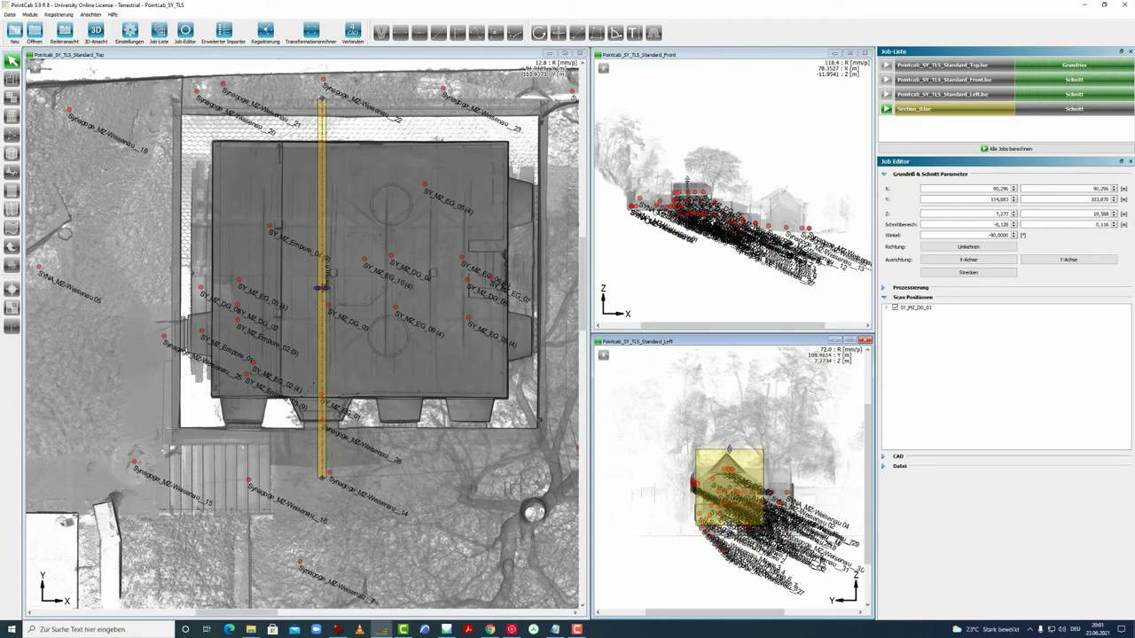
scroll(719, 443, "up", 3)
scroll(727, 452, "up", 2)
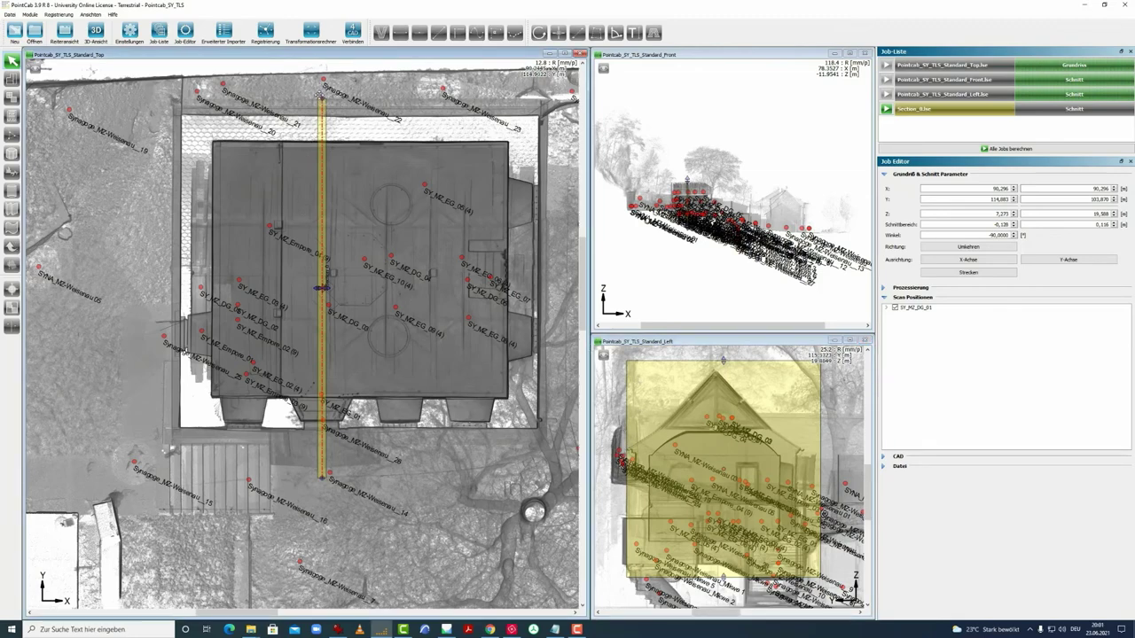
Move the section's start point in the top view to about X 90.245, Y 115.036 m and calculate the section with the SY_MZ_DG_01 scan positions.
left_click_drag(321, 93, 322, 104)
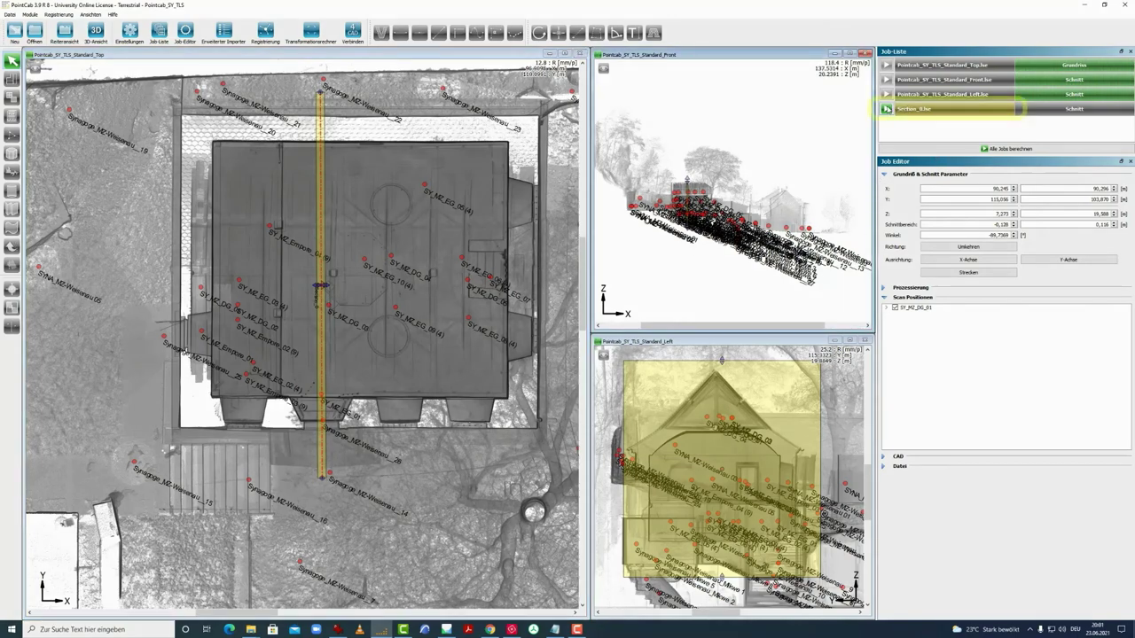
left_click(887, 308)
left_click(888, 308)
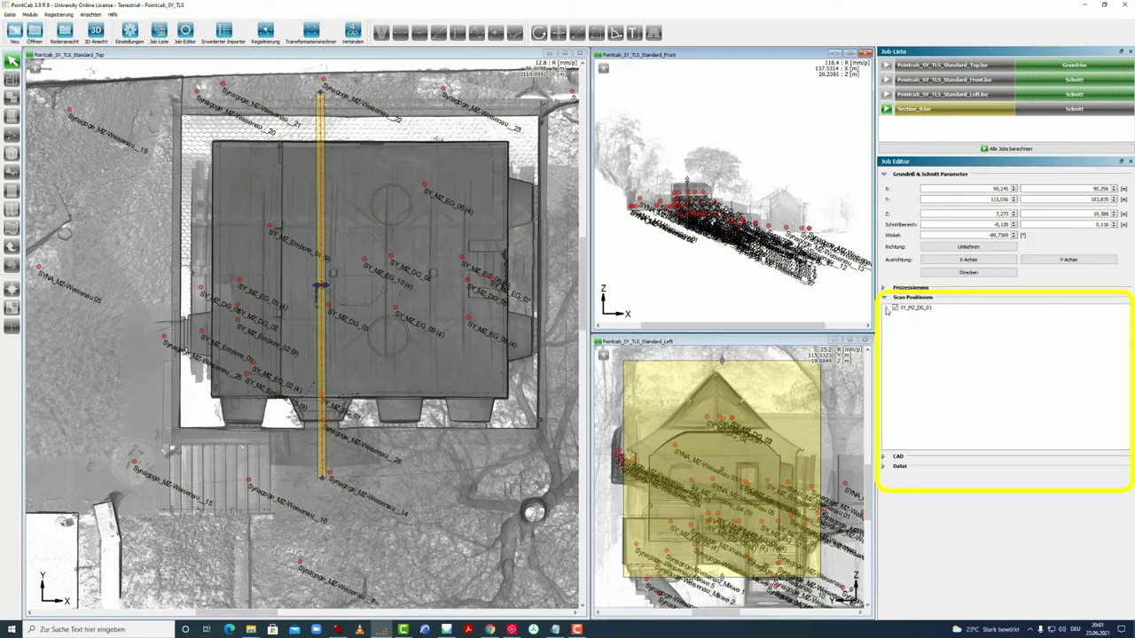
left_click(887, 109)
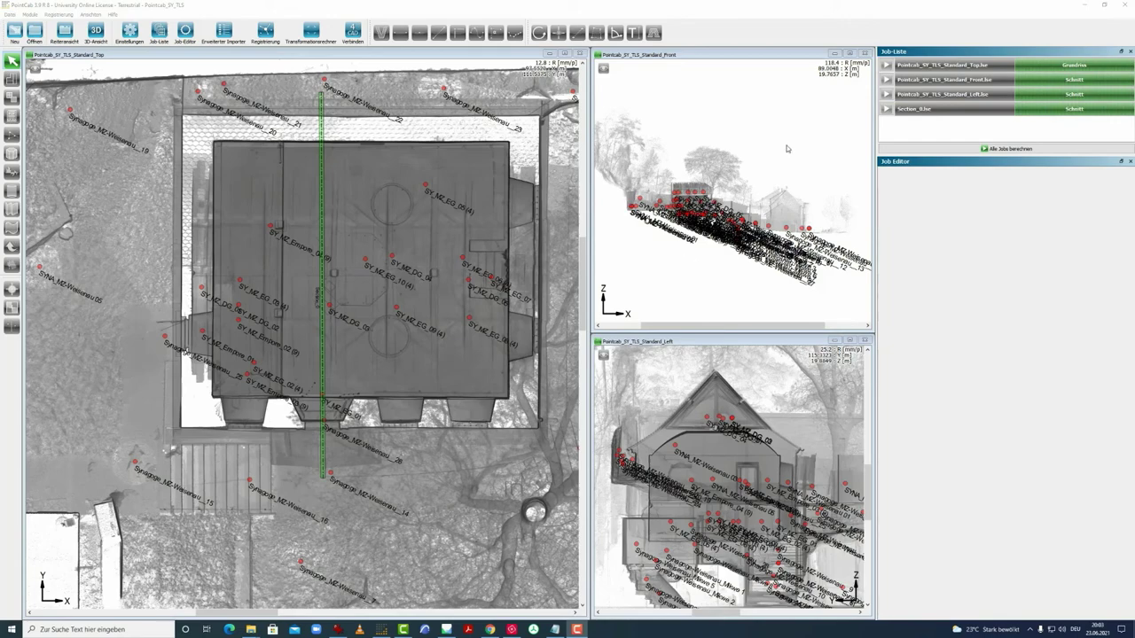
Display the calculated section result full size and open its layer visibility options.
double_click(929, 110)
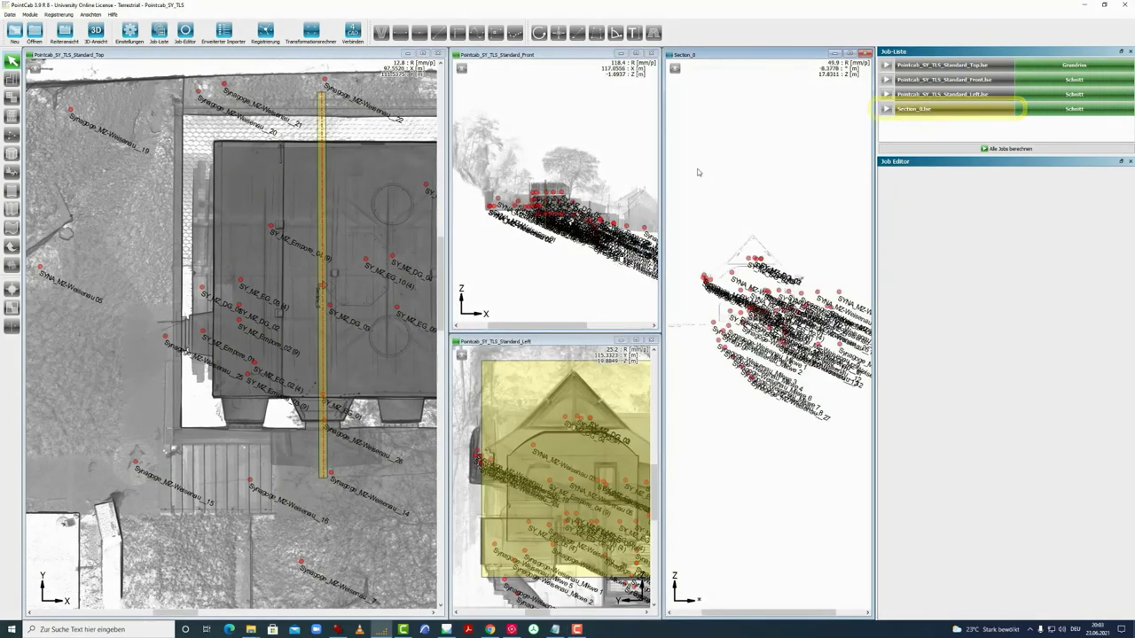
left_click(849, 54)
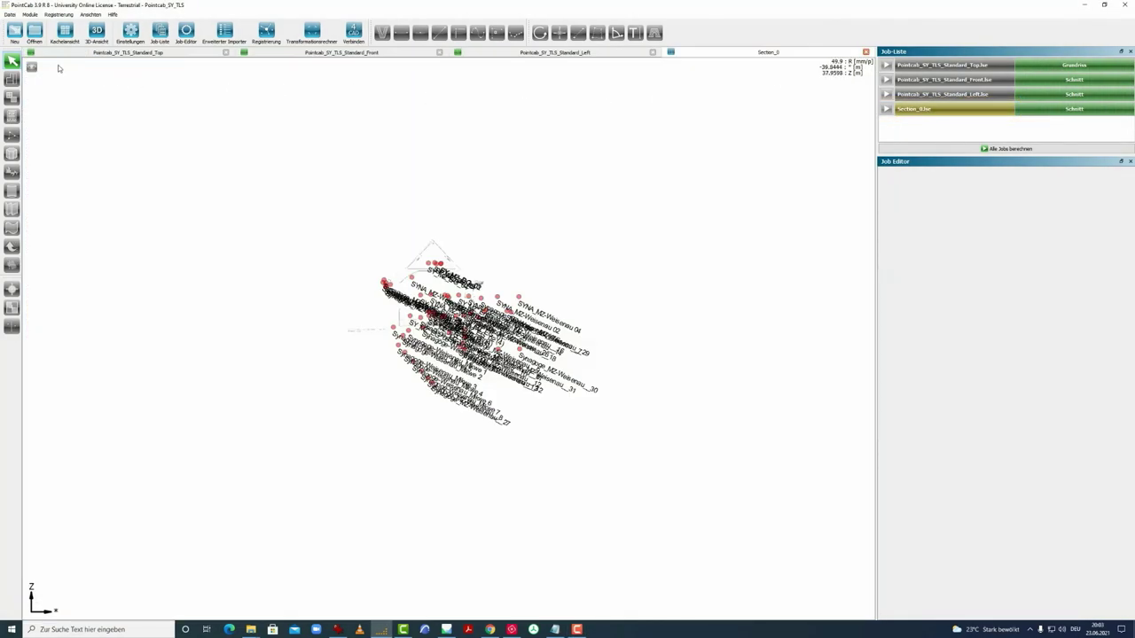
left_click(31, 66)
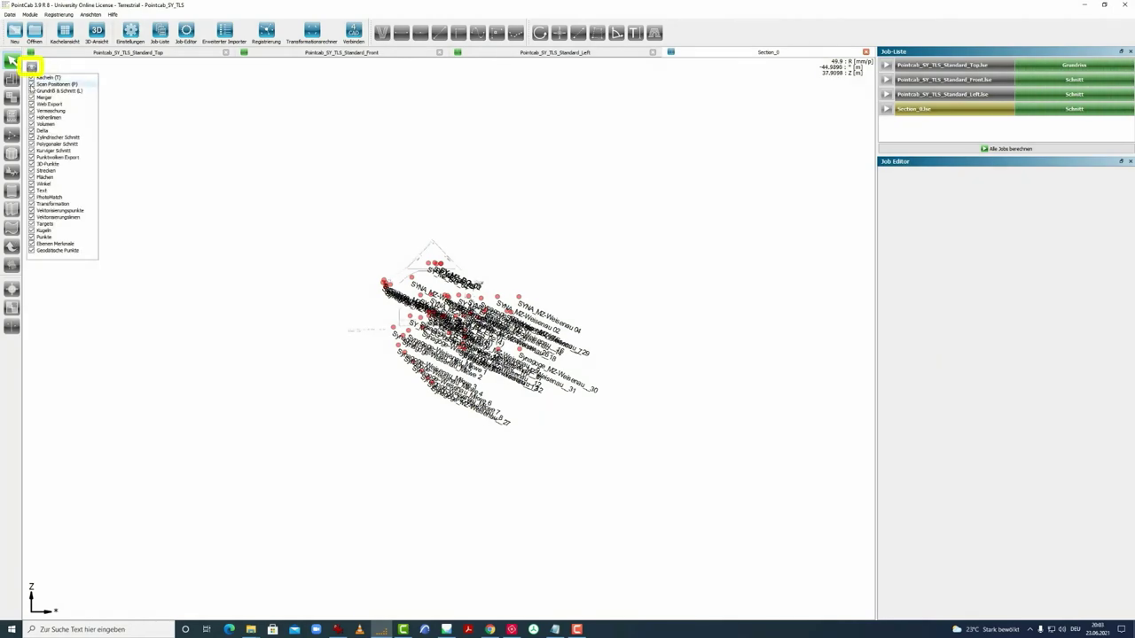